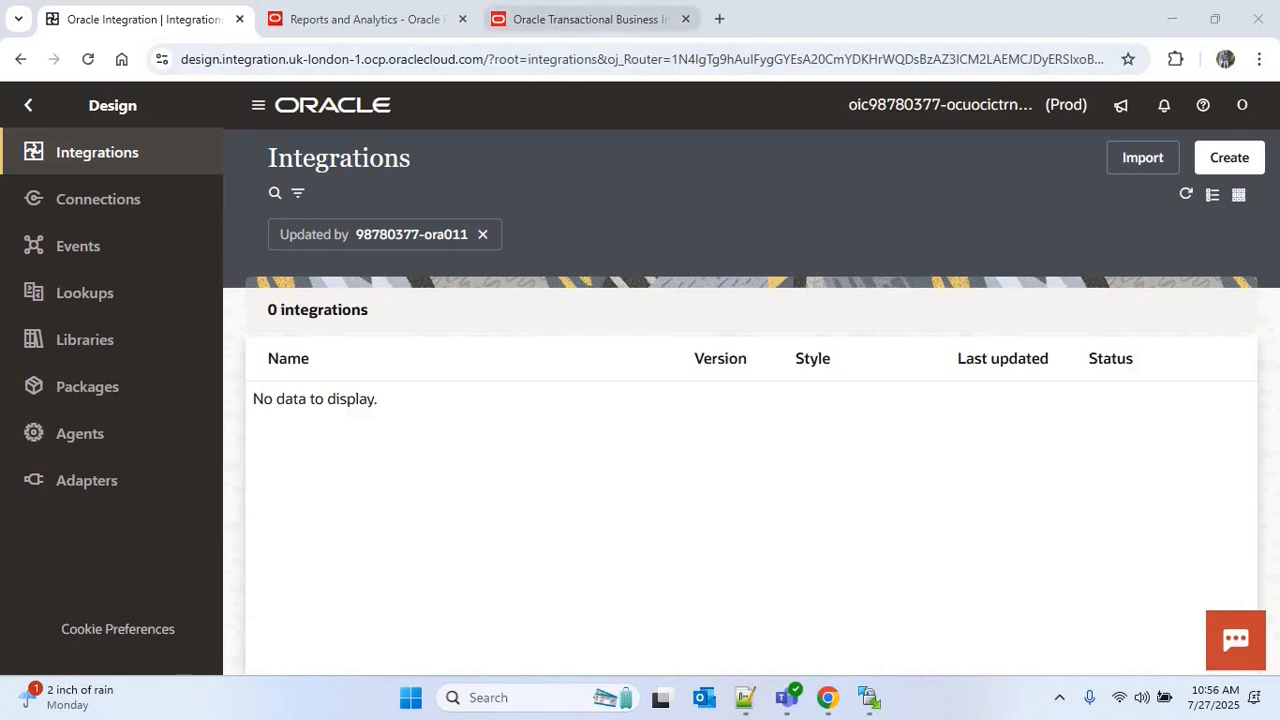
Look over the Supplier Details Report folder in the BI catalog and return to Oracle Integration
left_click(556, 20)
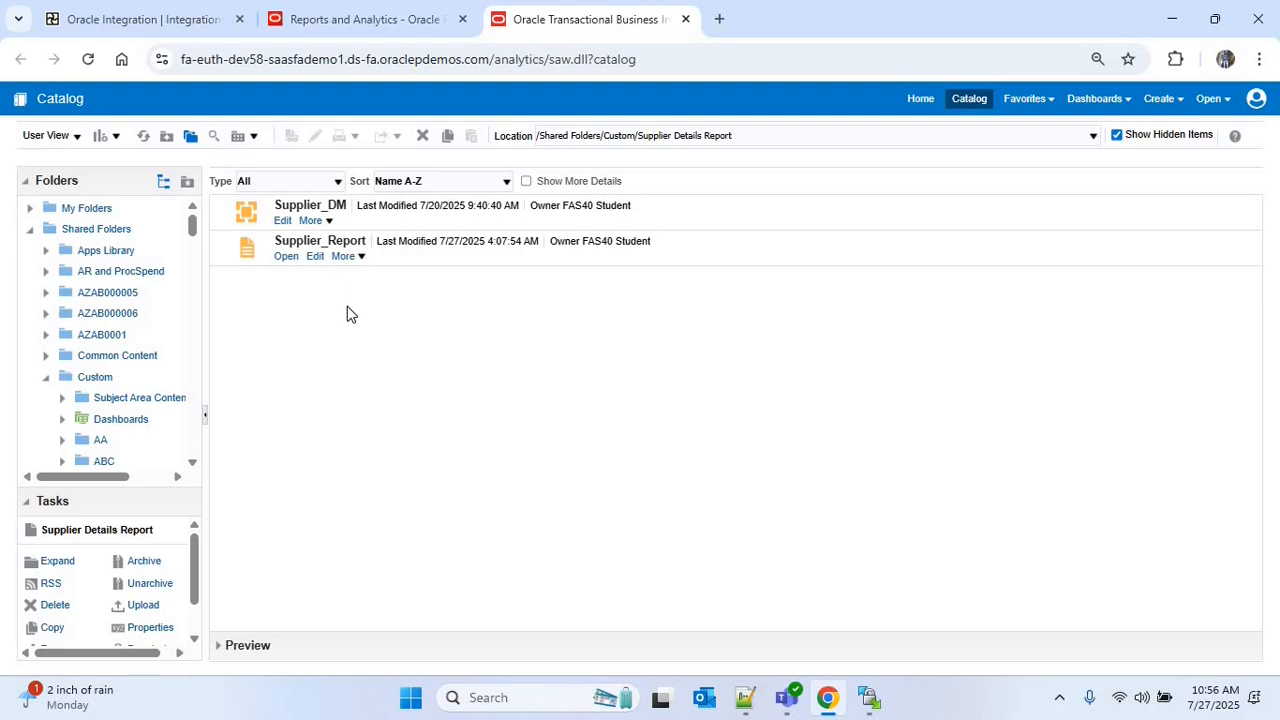
left_click(152, 20)
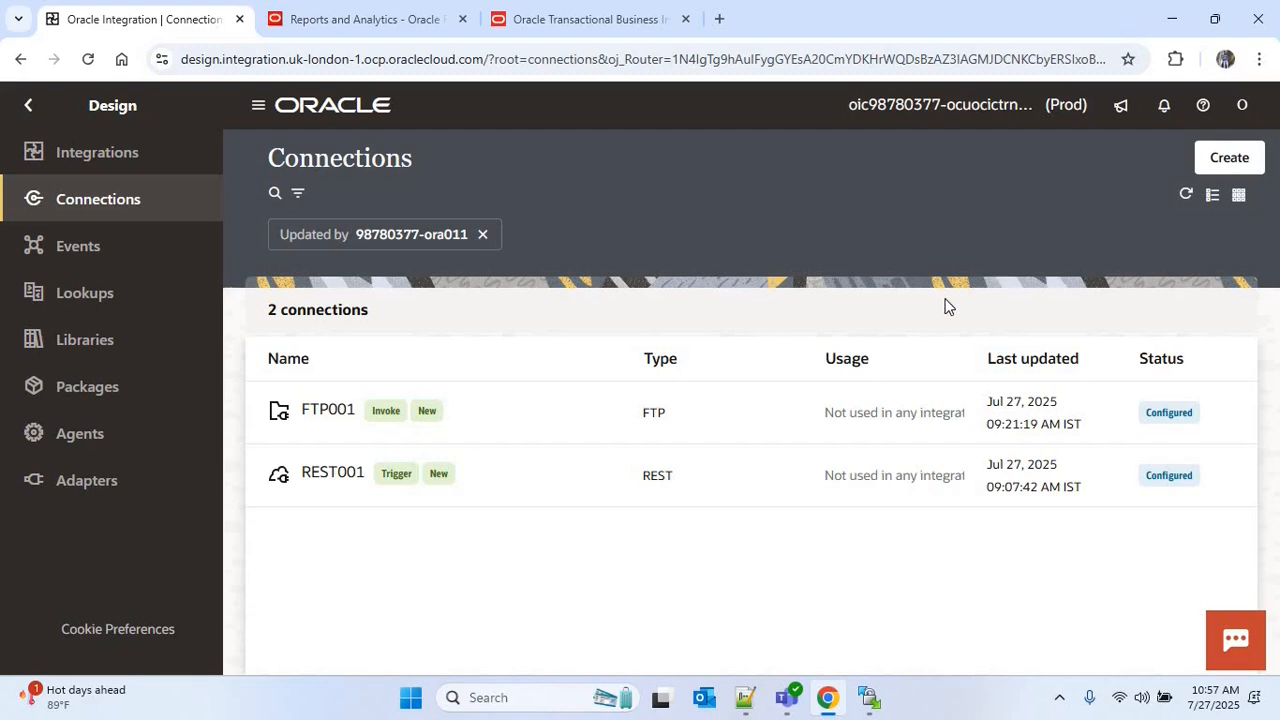
Create a SOAP adapter connection named SOAP001 with the Invoke role
left_click(1230, 160)
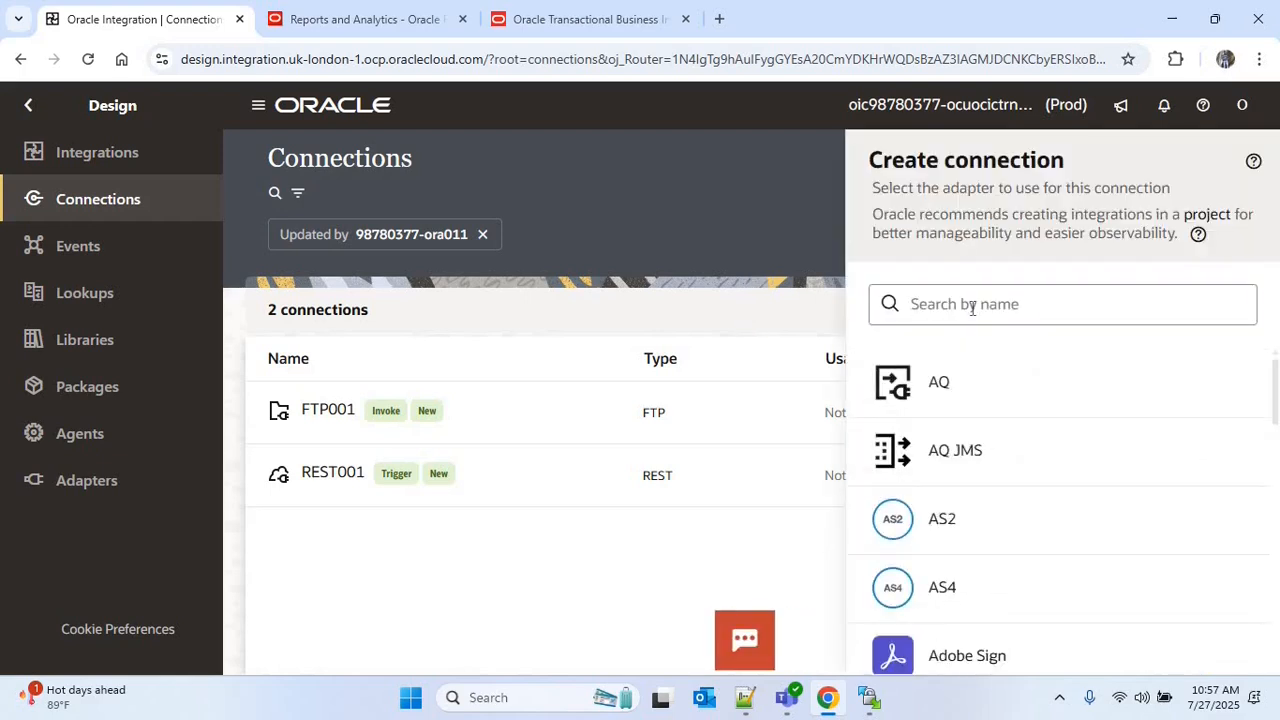
left_click(972, 308)
type("SOAP")
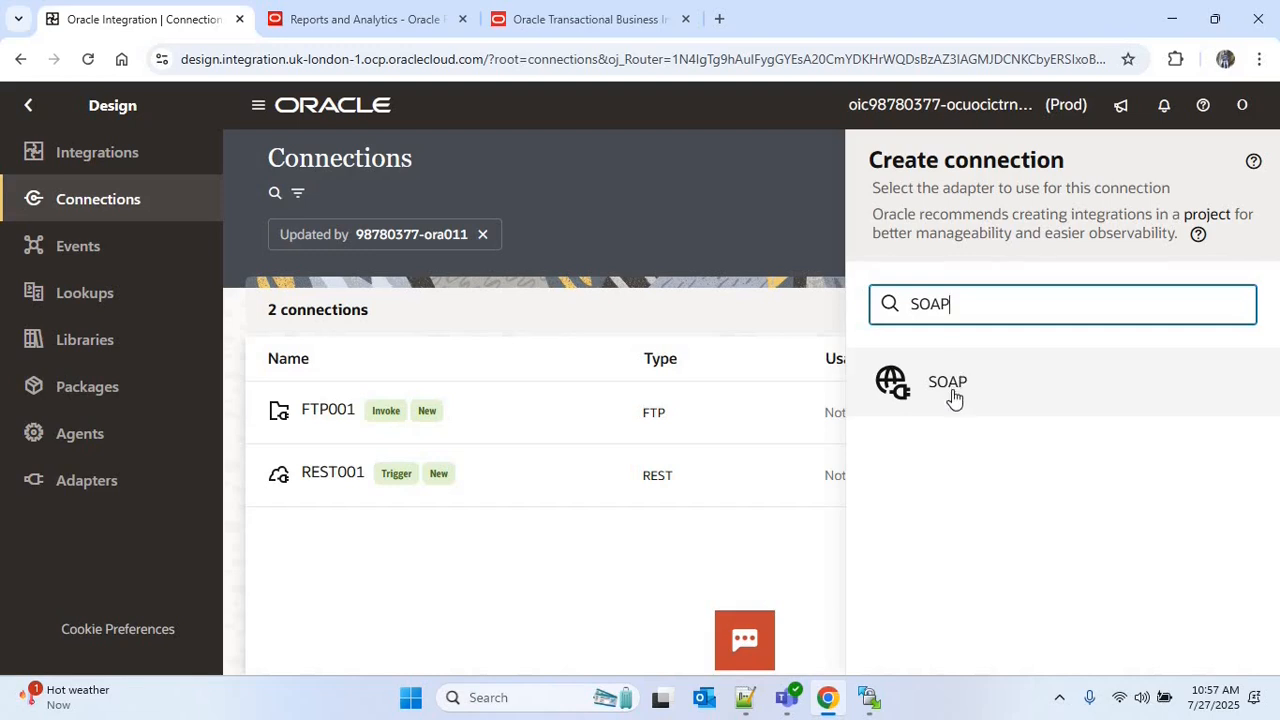
left_click(950, 390)
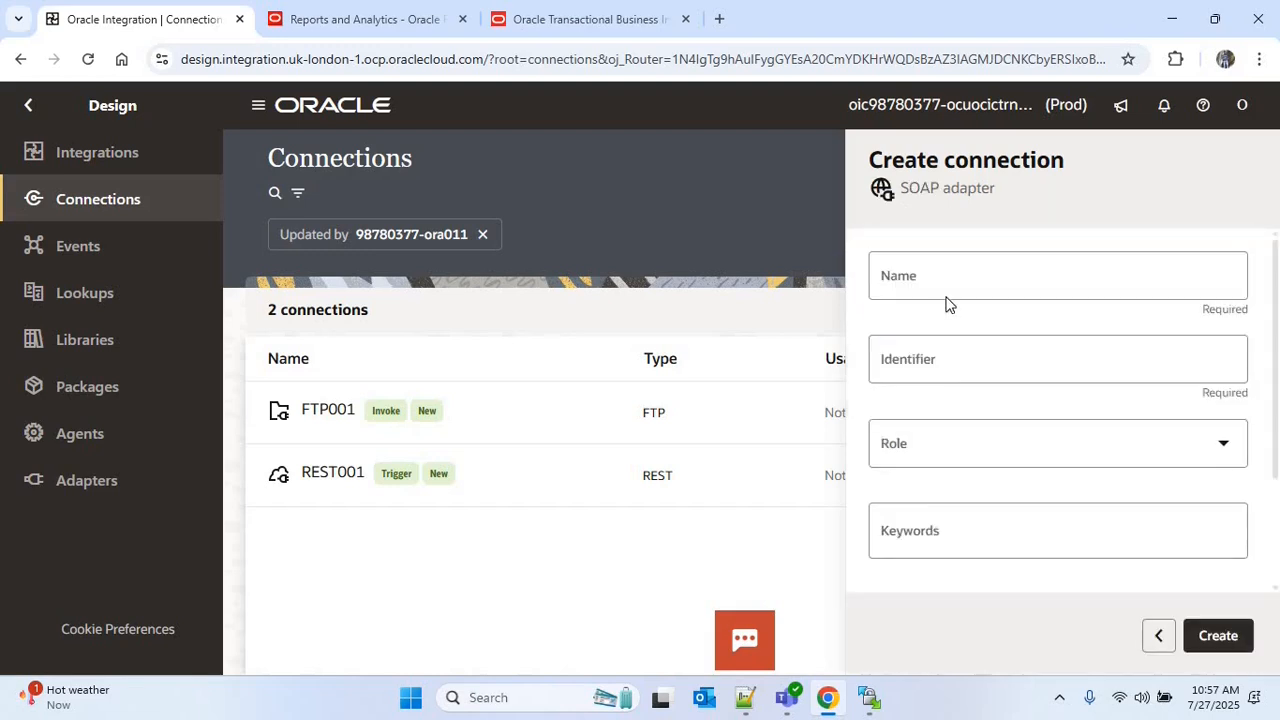
type("SOAP001")
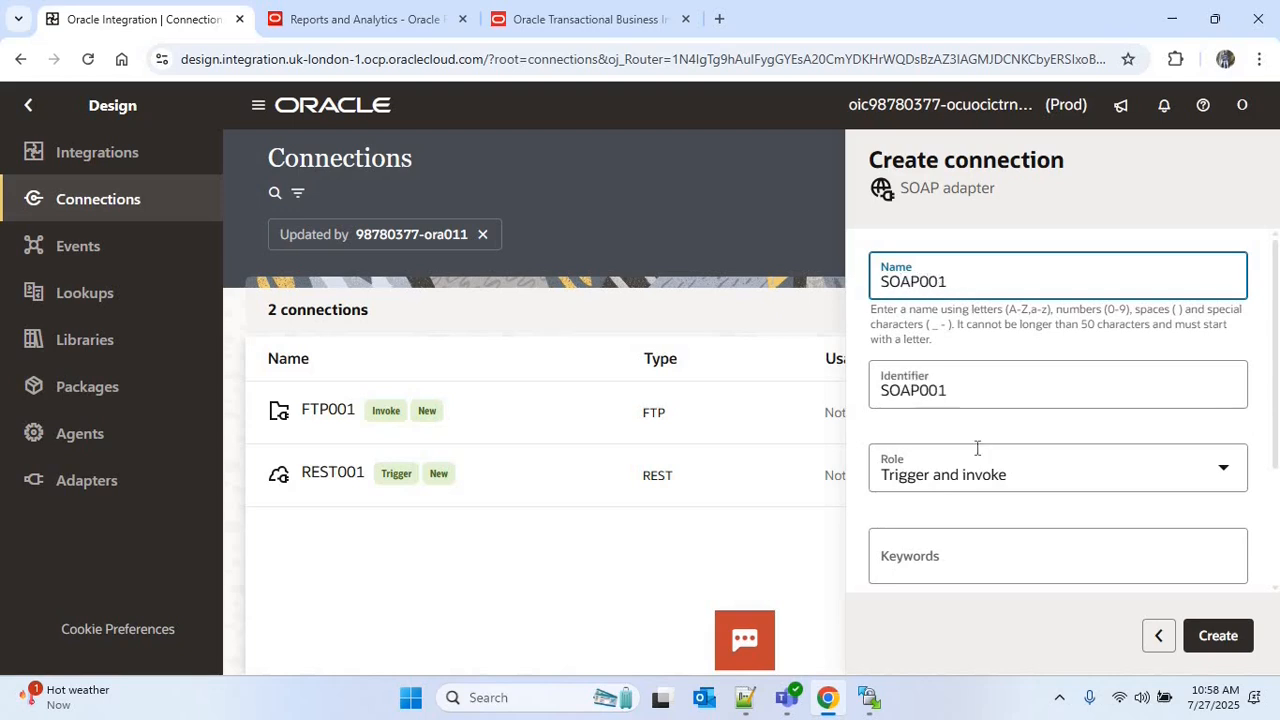
left_click(1026, 472)
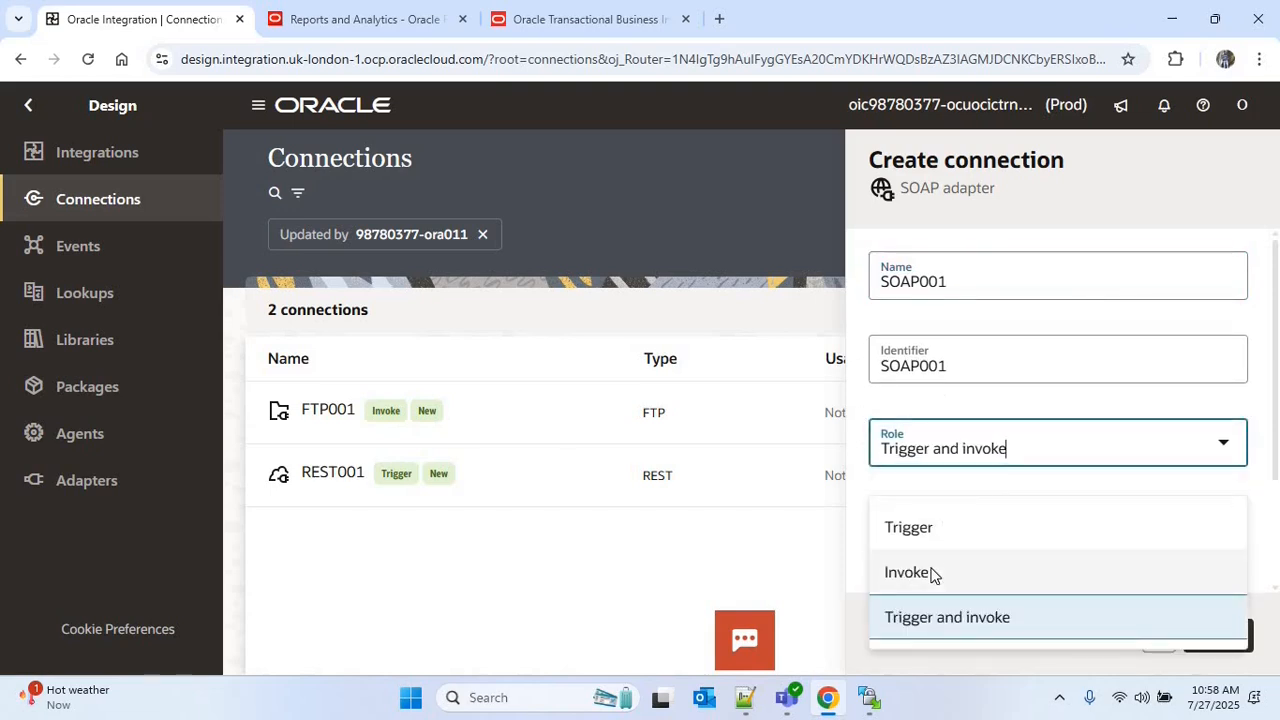
left_click(932, 575)
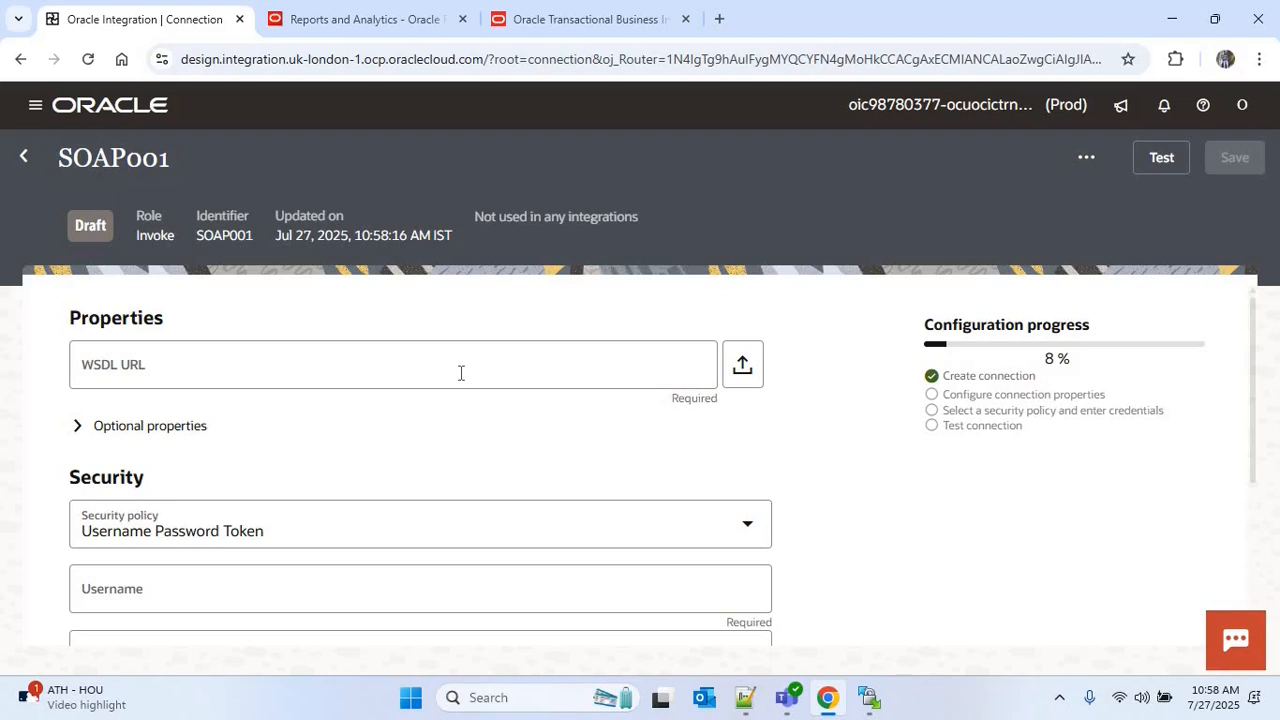
Search the web for "Bi report call WSDL" and open the Oracle Help Center article on calling BI Publisher report services separately
left_click(719, 18)
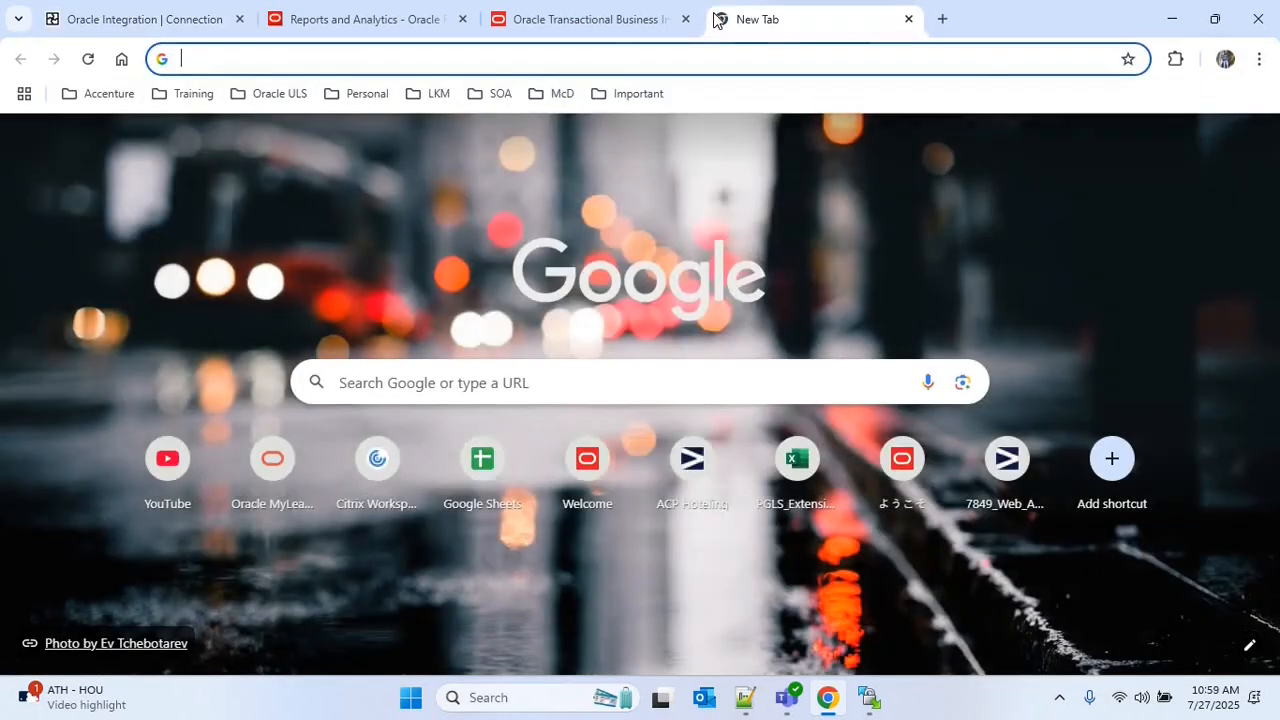
type("Bi report call WSDL")
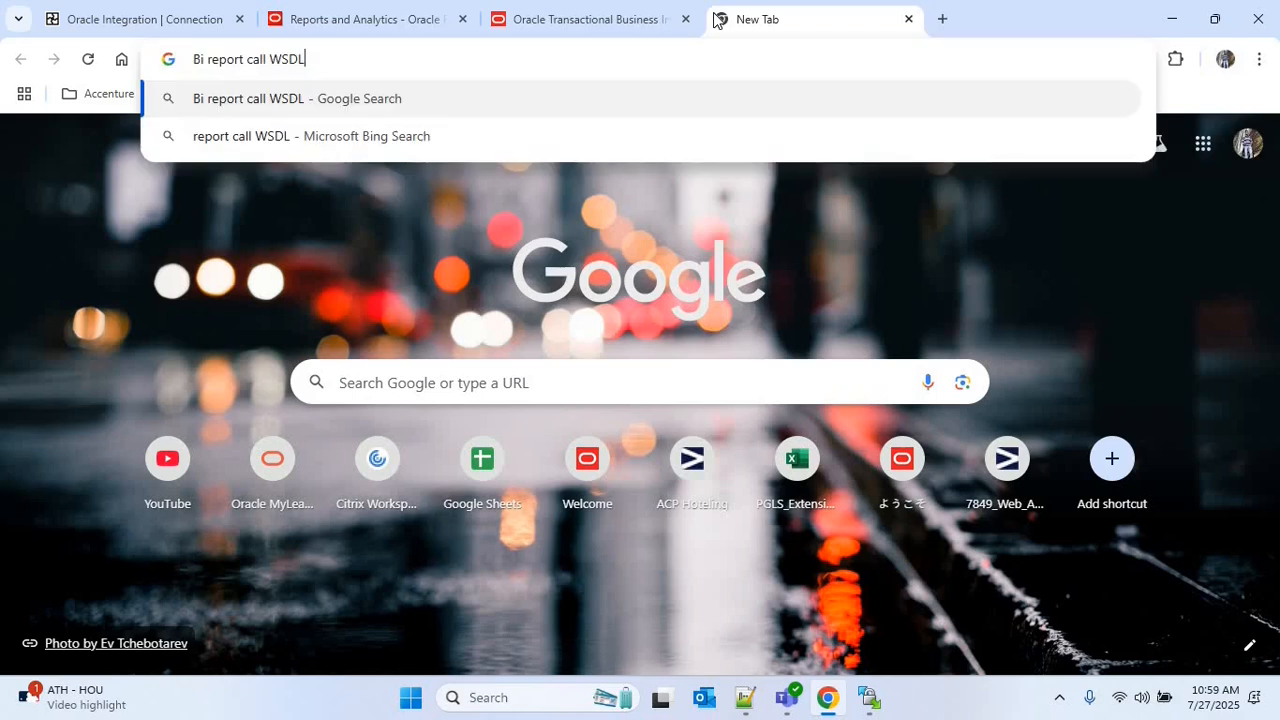
key("Return")
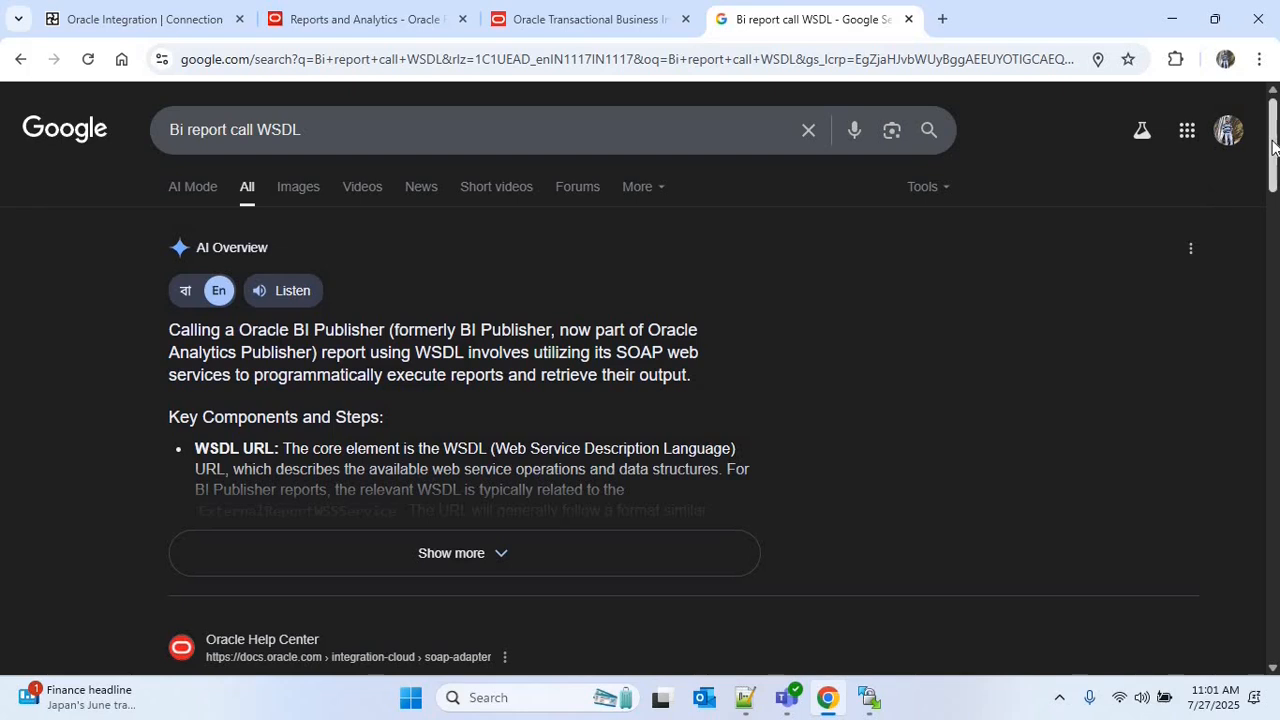
scroll(1272, 147, "down", 4)
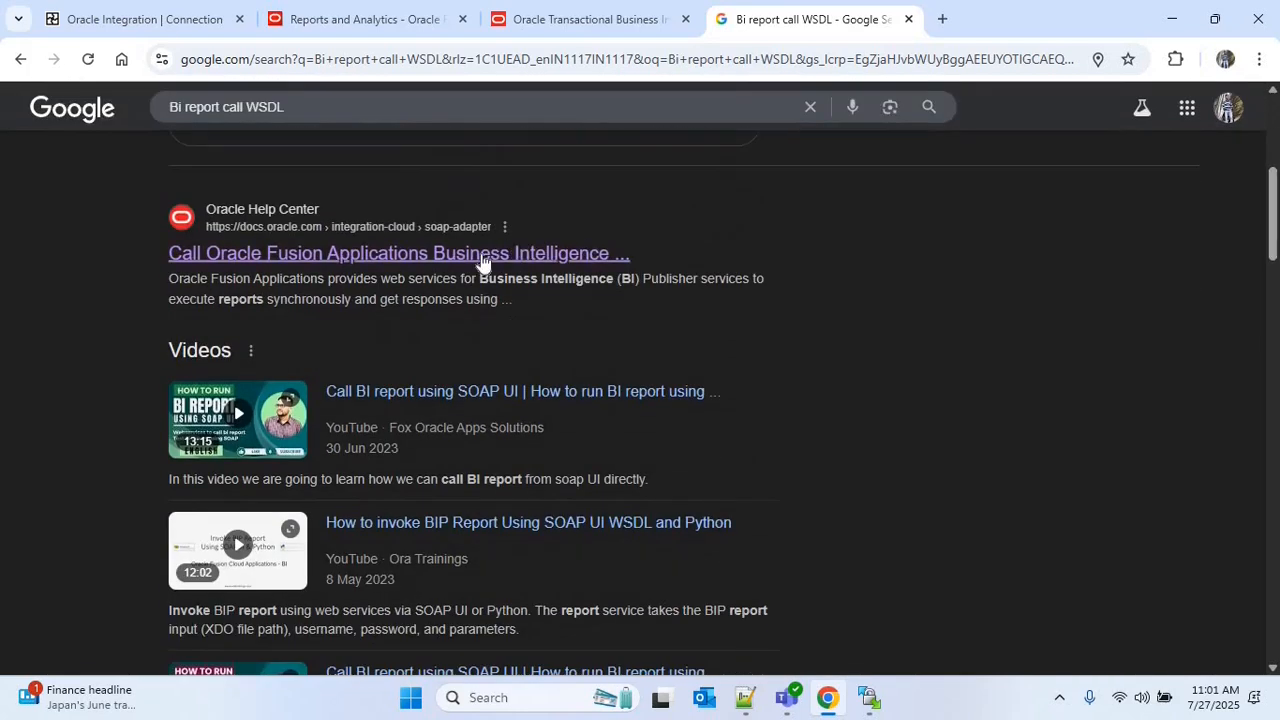
right_click(401, 260)
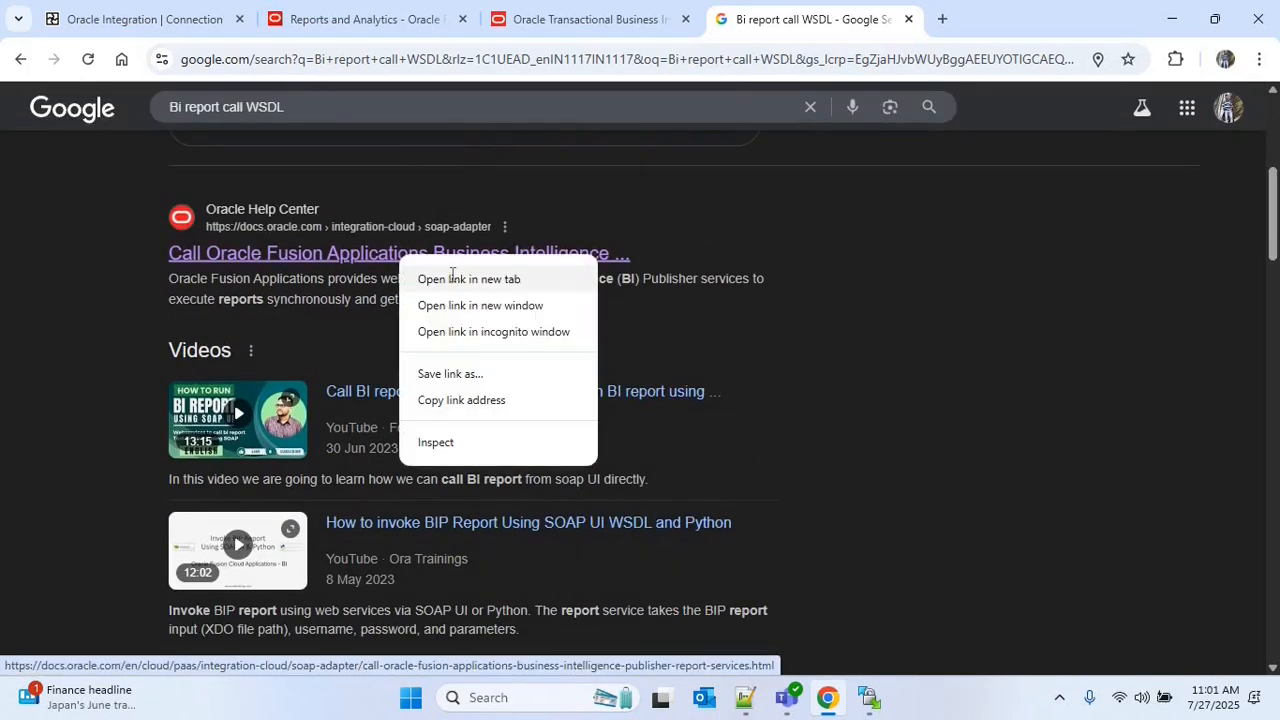
left_click(469, 279)
left_click(960, 19)
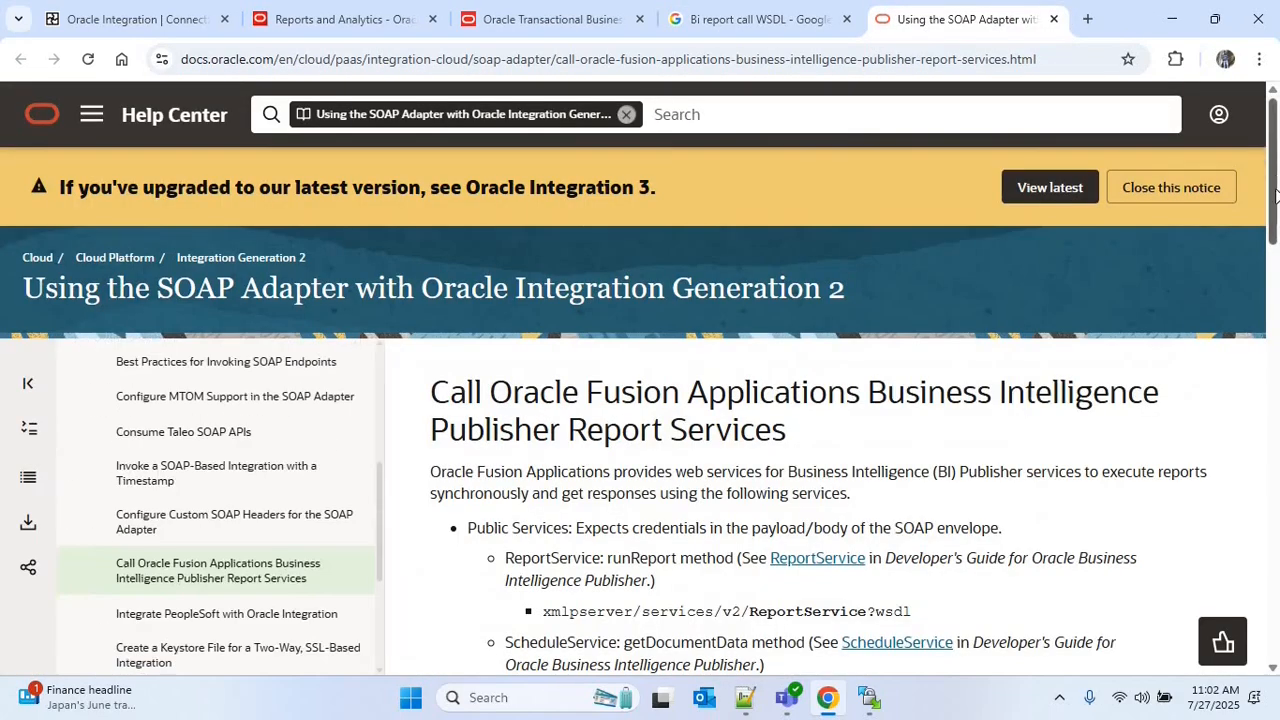
Copy the path xmlpserver/services/ExternalReportWSSService?wsdl from the article into the SOAP001 connection's WSDL URL
left_click_drag(1273, 220, 1273, 370)
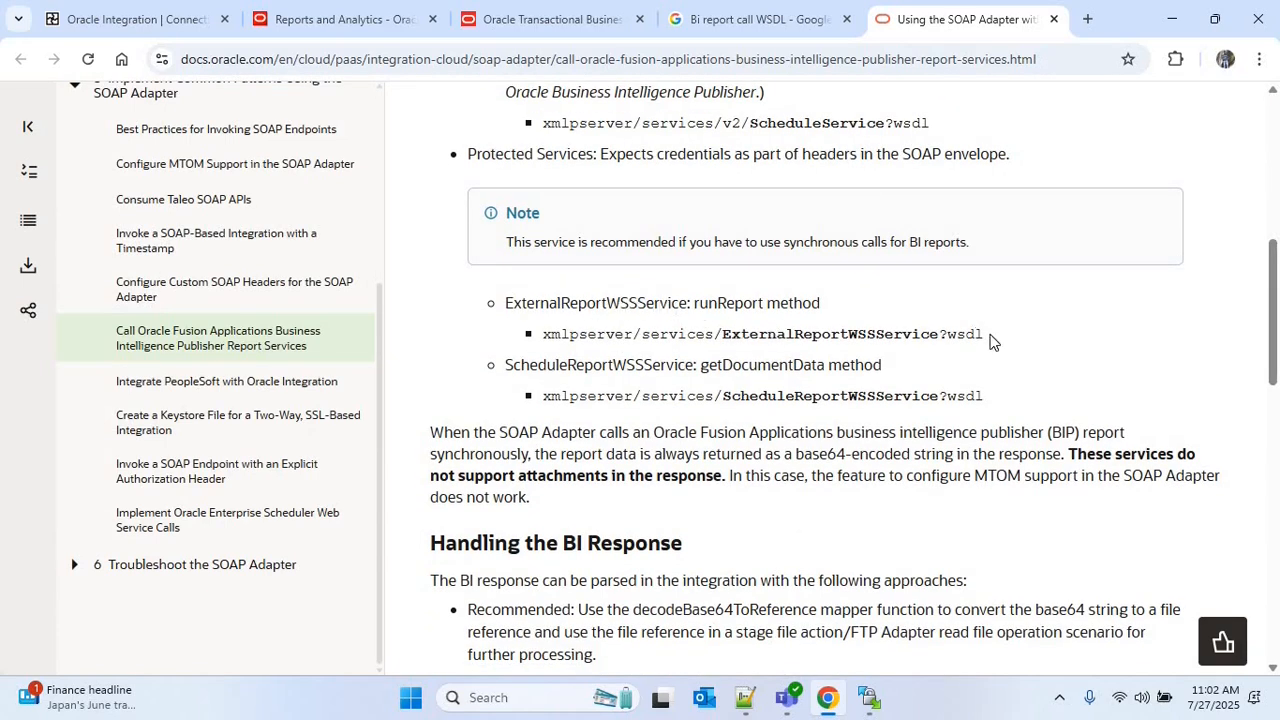
left_click_drag(993, 340, 541, 336)
key("ctrl+c")
left_click(221, 8)
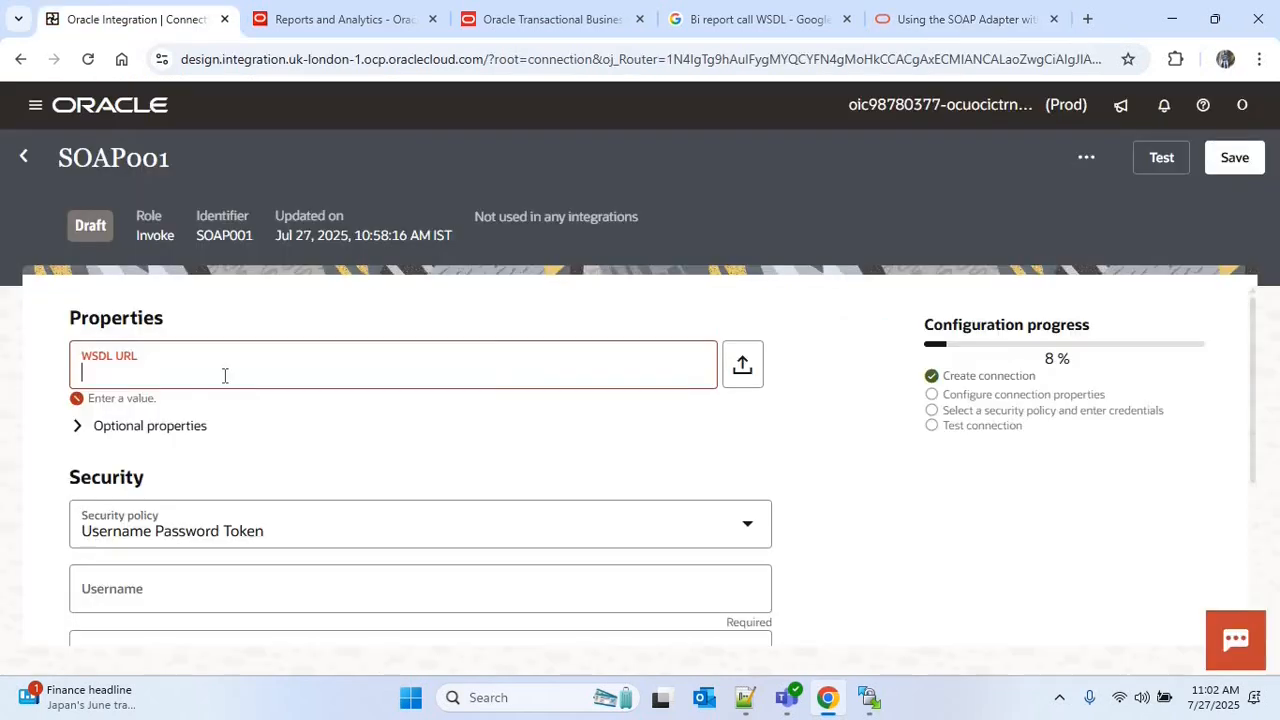
left_click(356, 378)
key("ctrl+v")
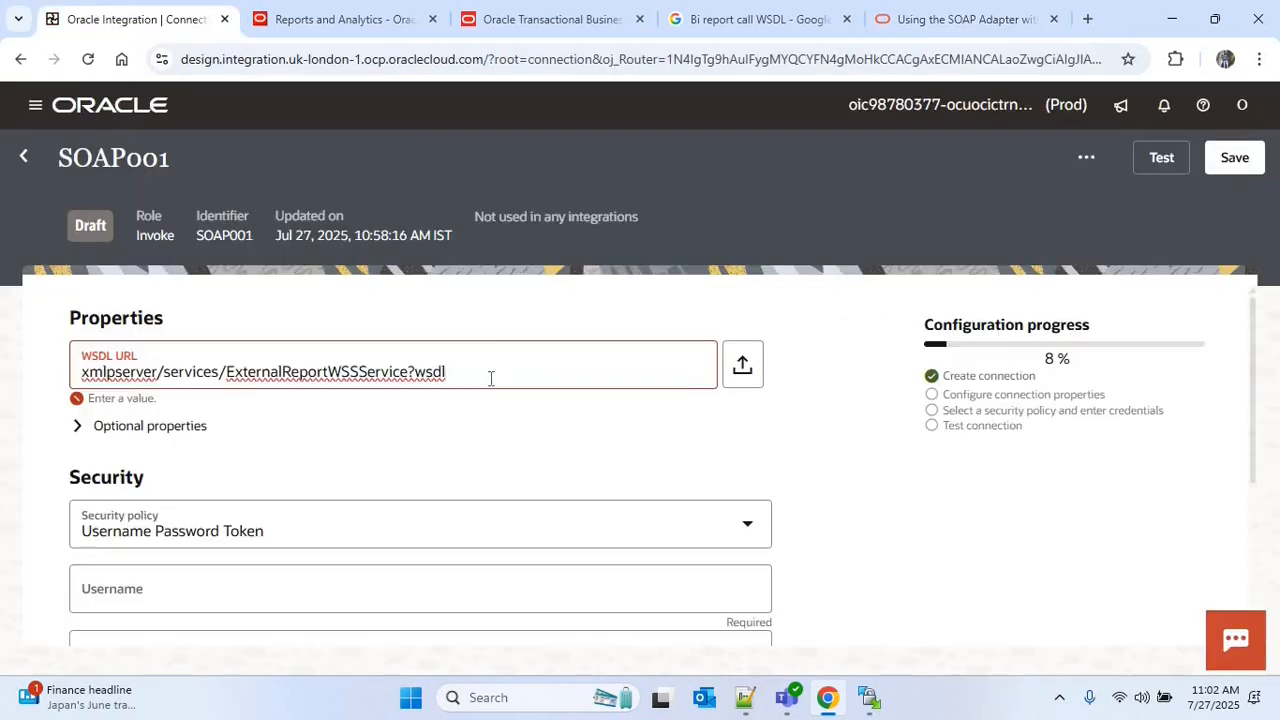
left_click(535, 19)
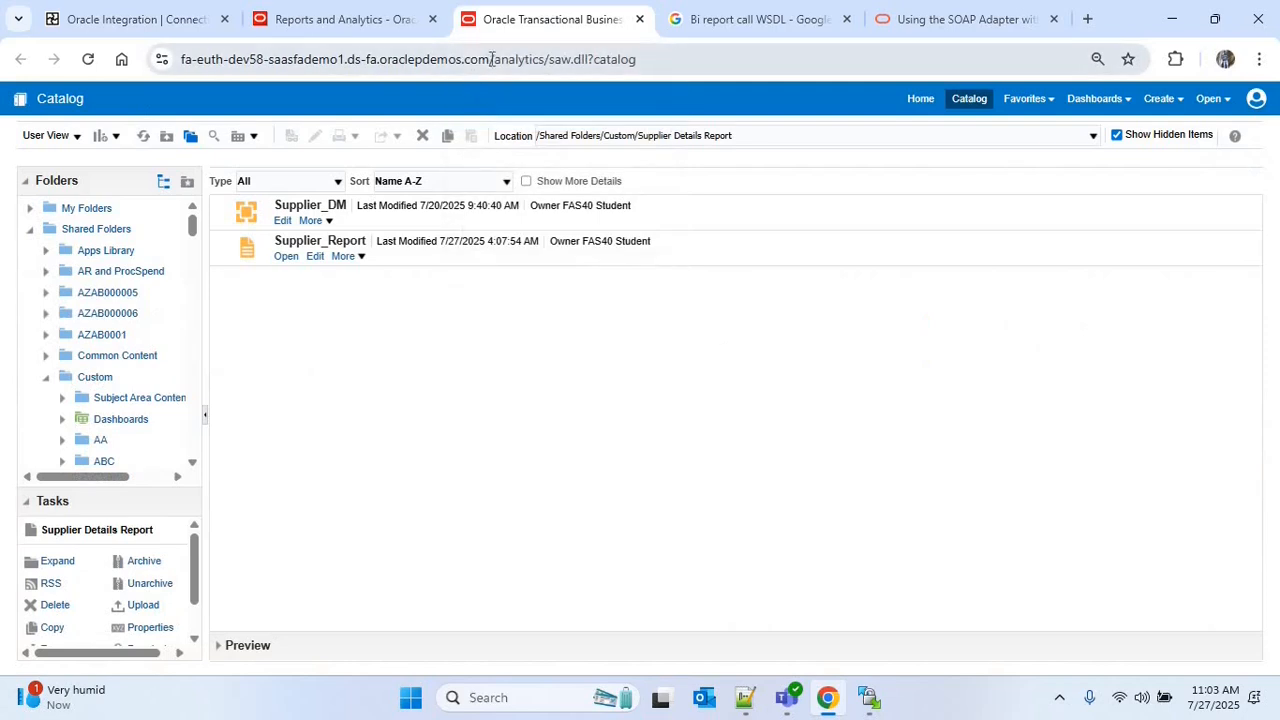
left_click_drag(487, 59, 180, 60)
key("ctrl+c")
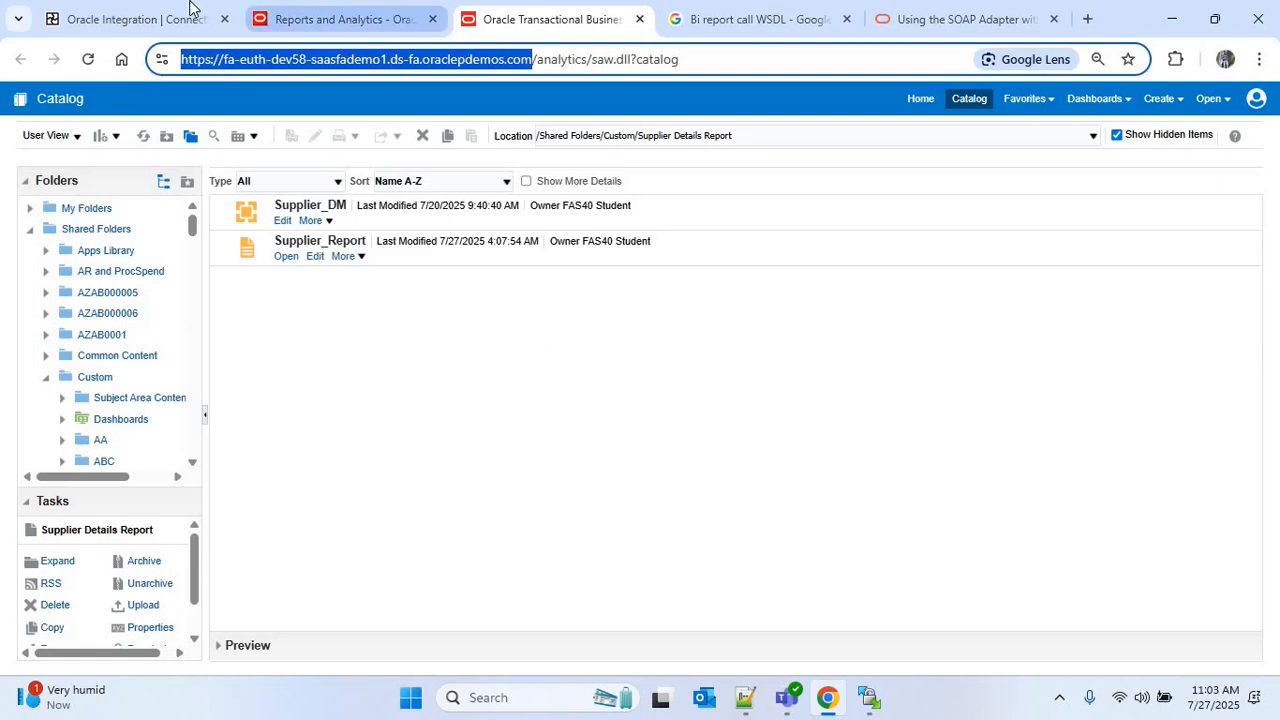
left_click(140, 19)
left_click(475, 375)
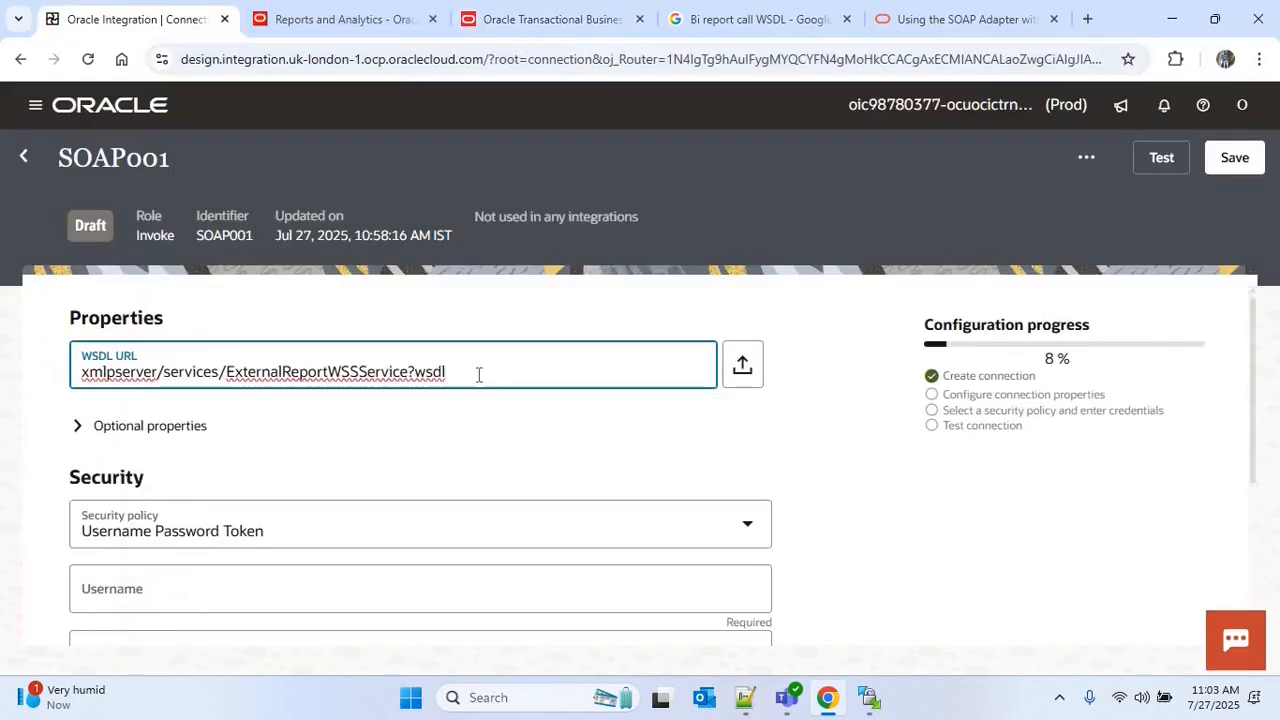
key("ctrl+v")
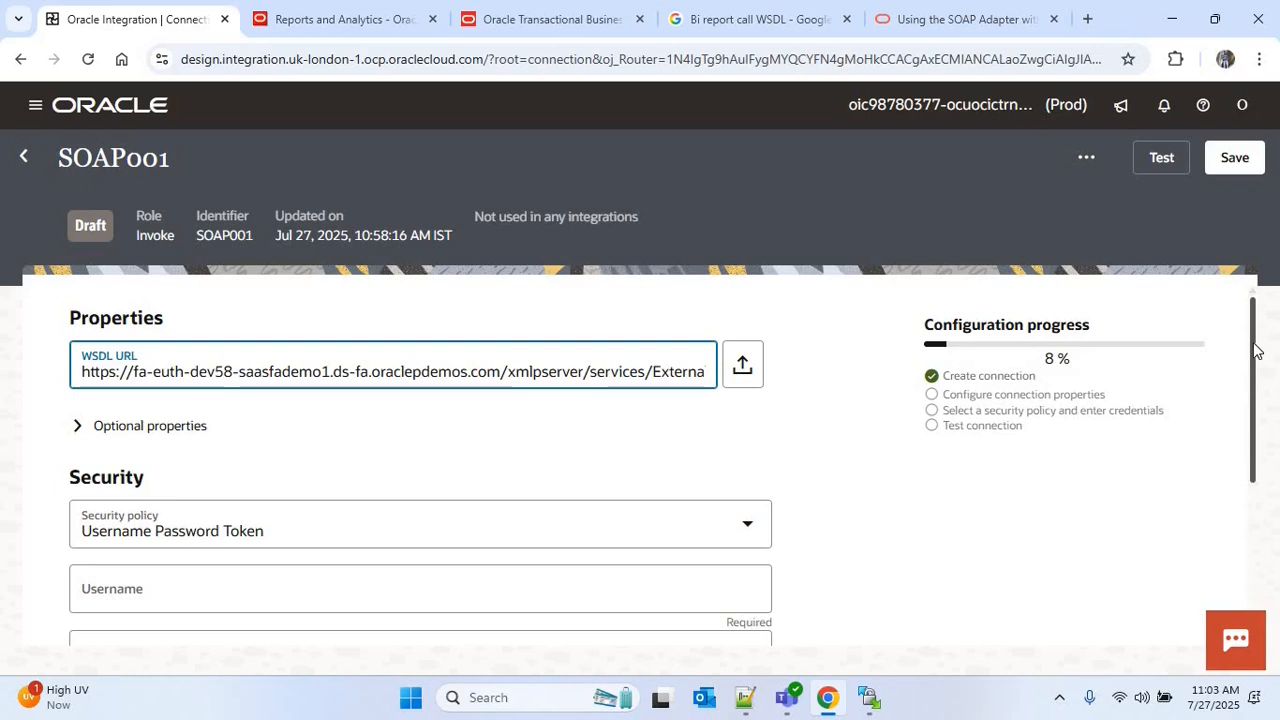
Enter the account username and password for the Username Password Token security policy
left_click_drag(1249, 400, 1257, 548)
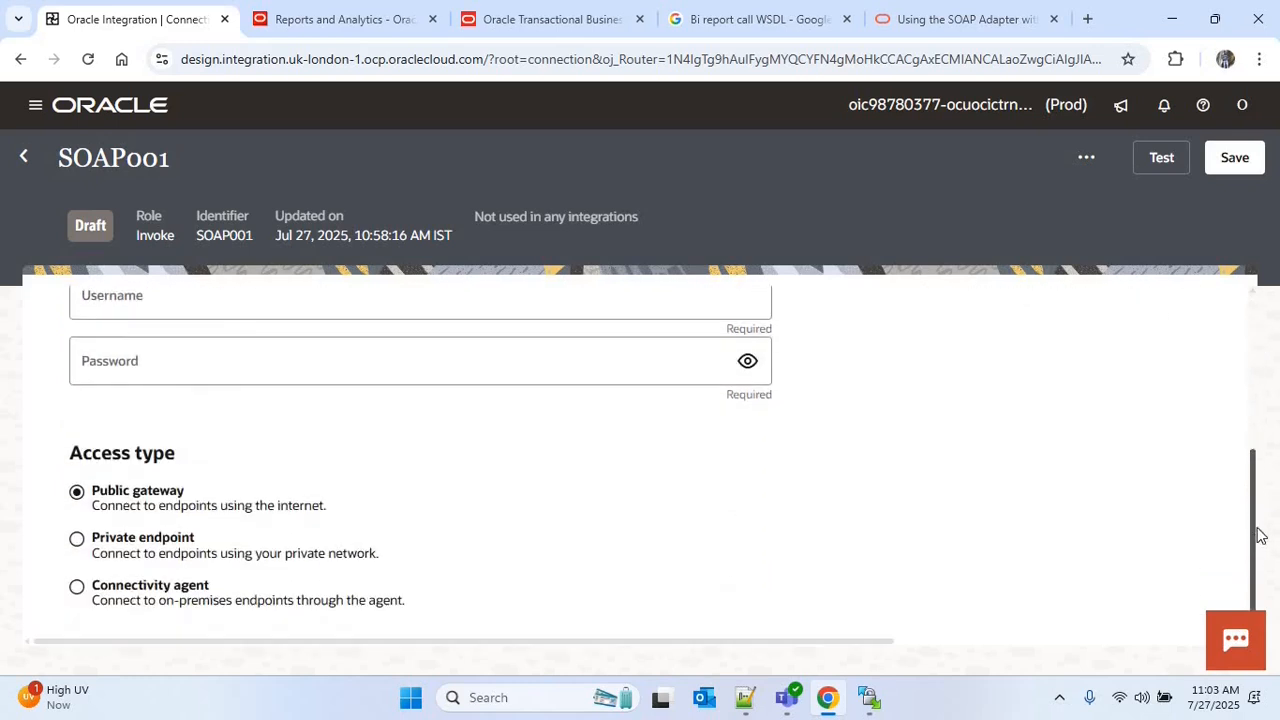
scroll(886, 449, "up", 2)
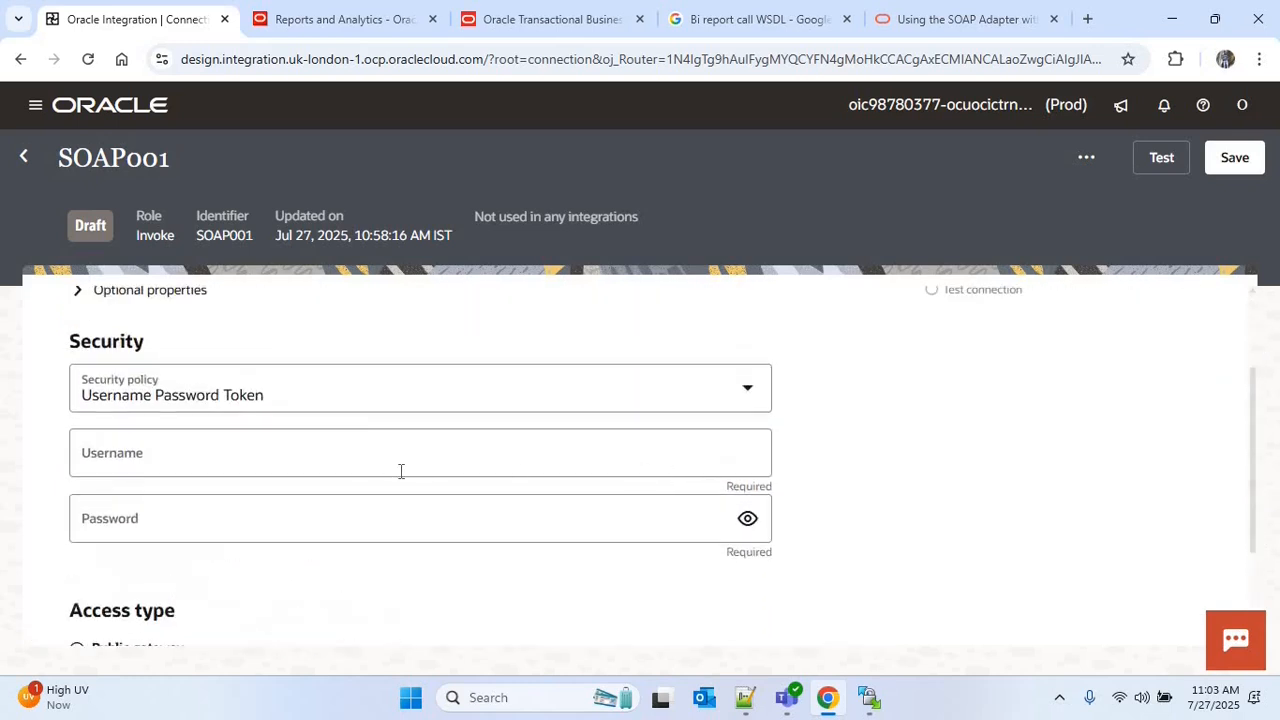
left_click(398, 460)
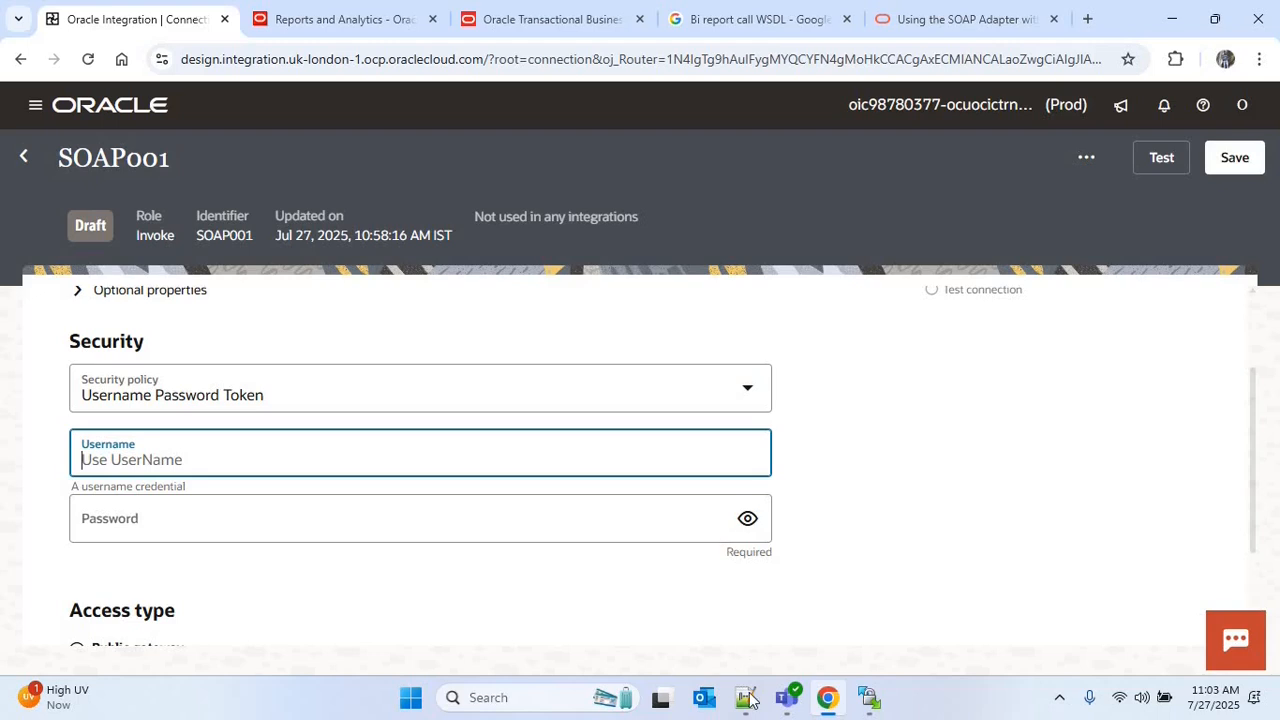
type("fas40.student")
key("Tab")
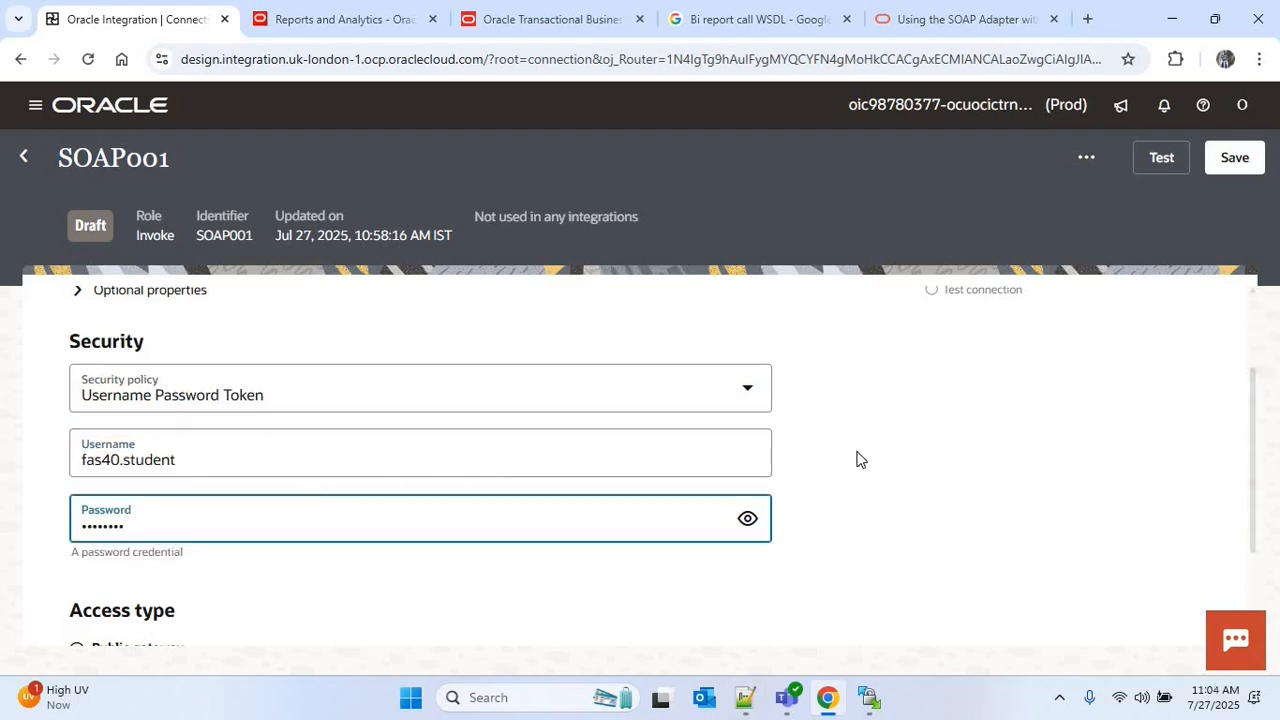
Test the SOAP001 connection, save it and leave its configuration page
left_click(1164, 170)
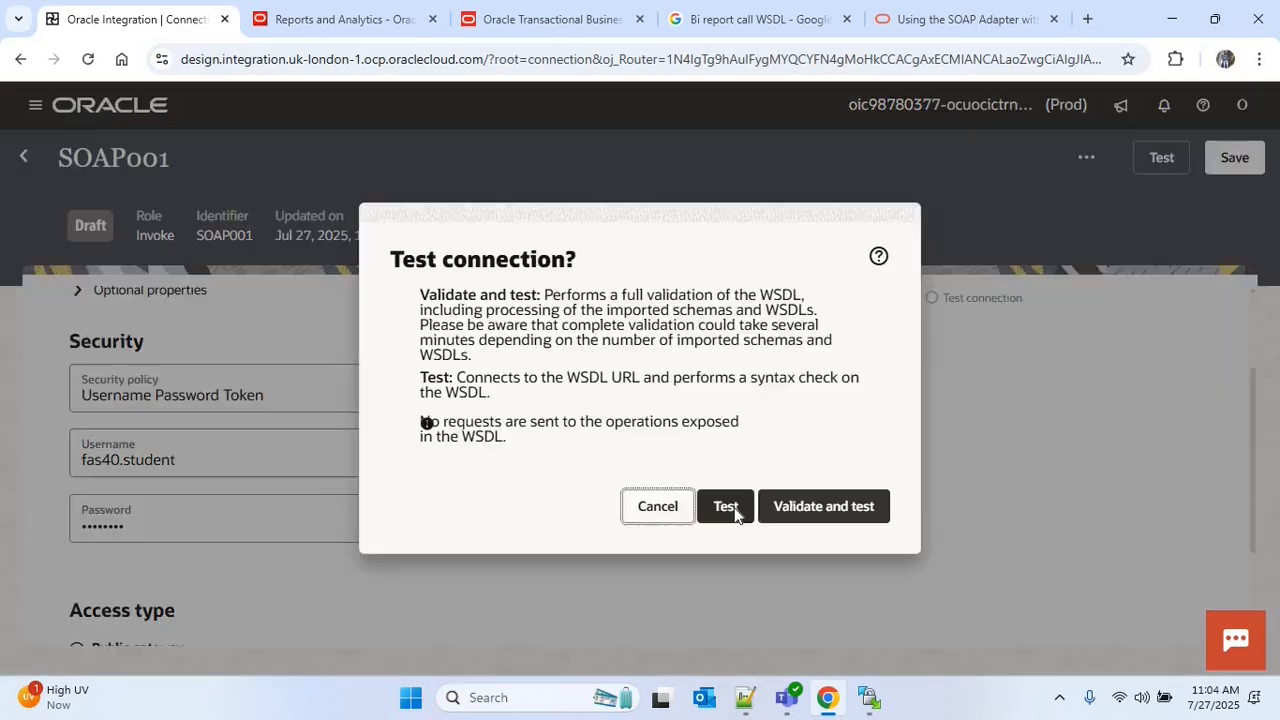
left_click(726, 506)
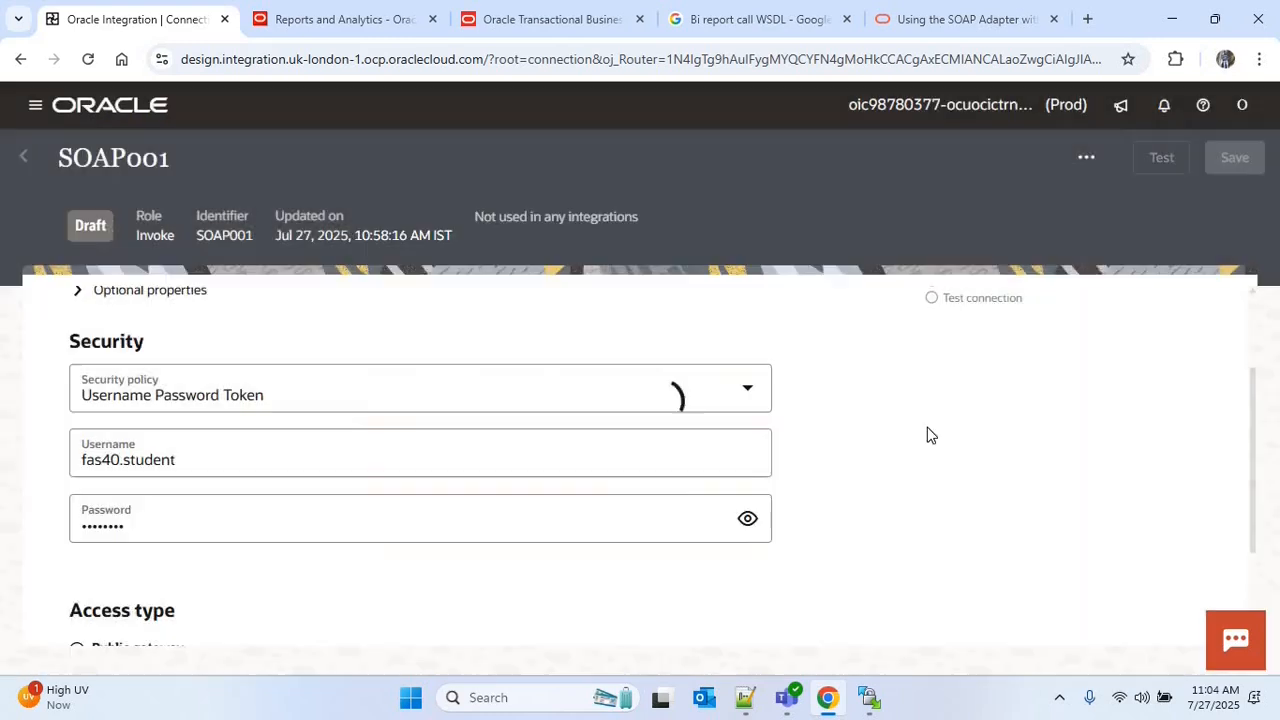
left_click(1236, 160)
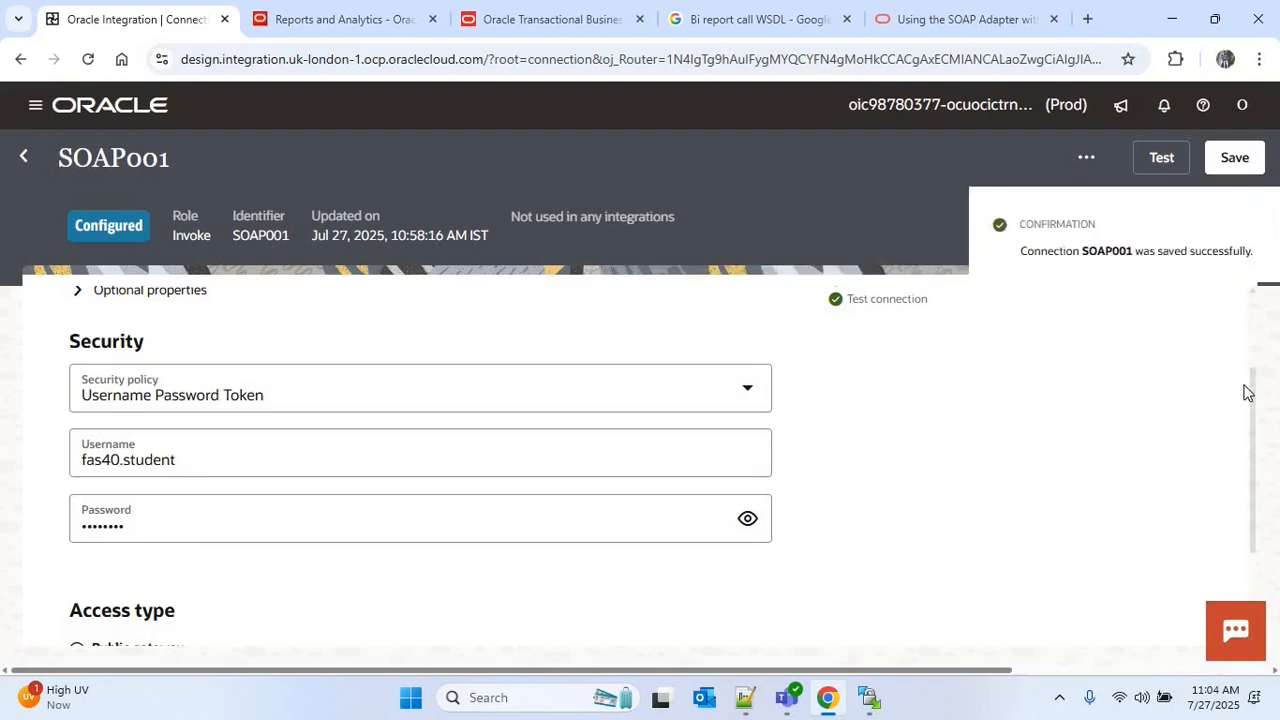
left_click(24, 157)
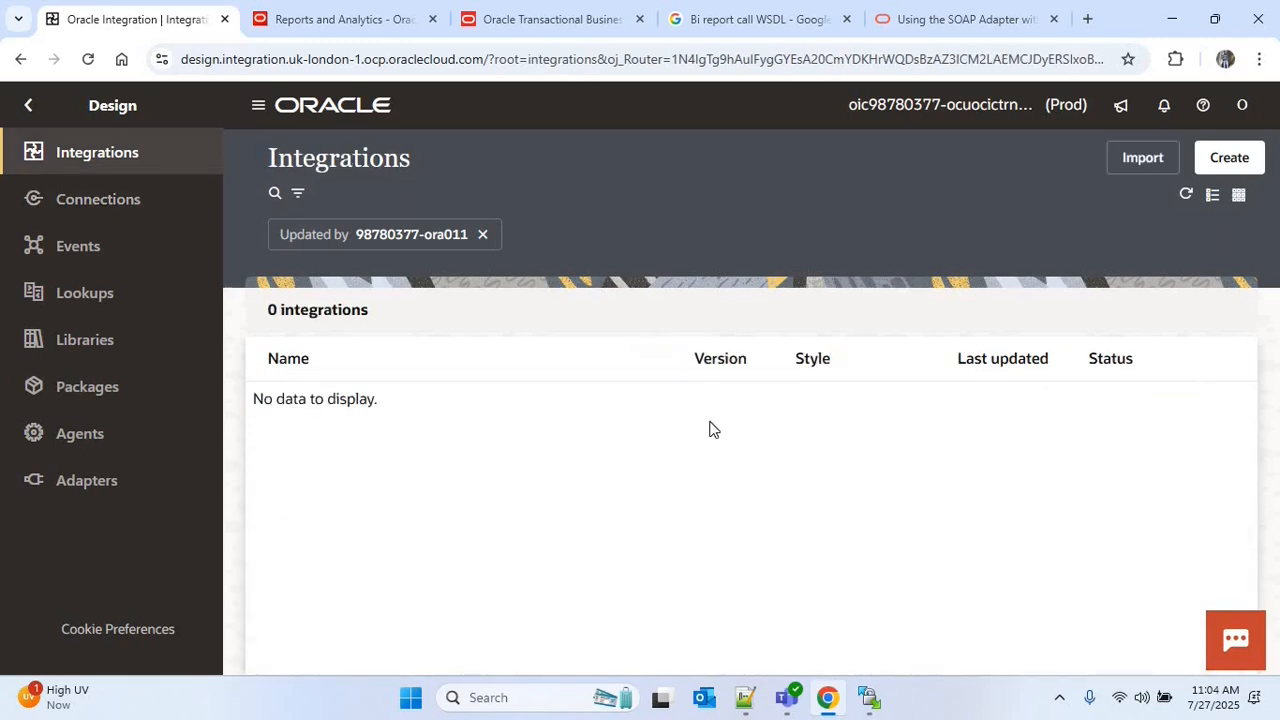
Create an application integration named INTG013
left_click(1230, 160)
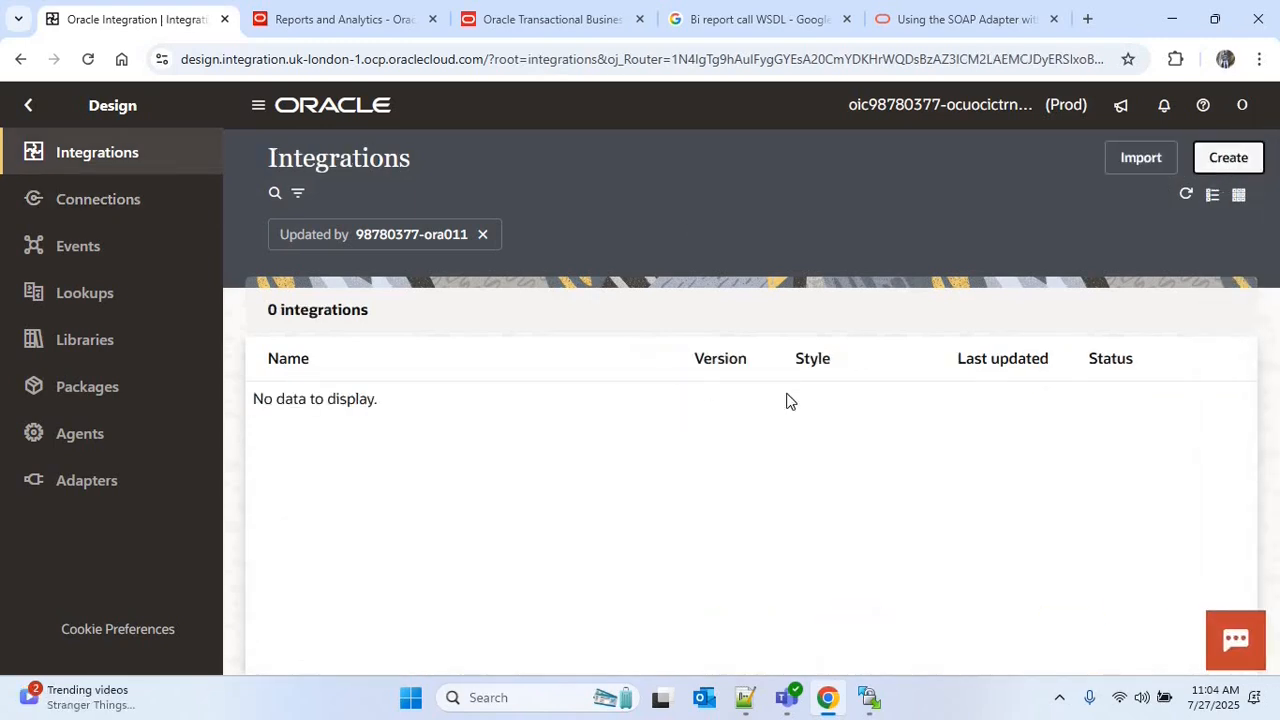
left_click(960, 320)
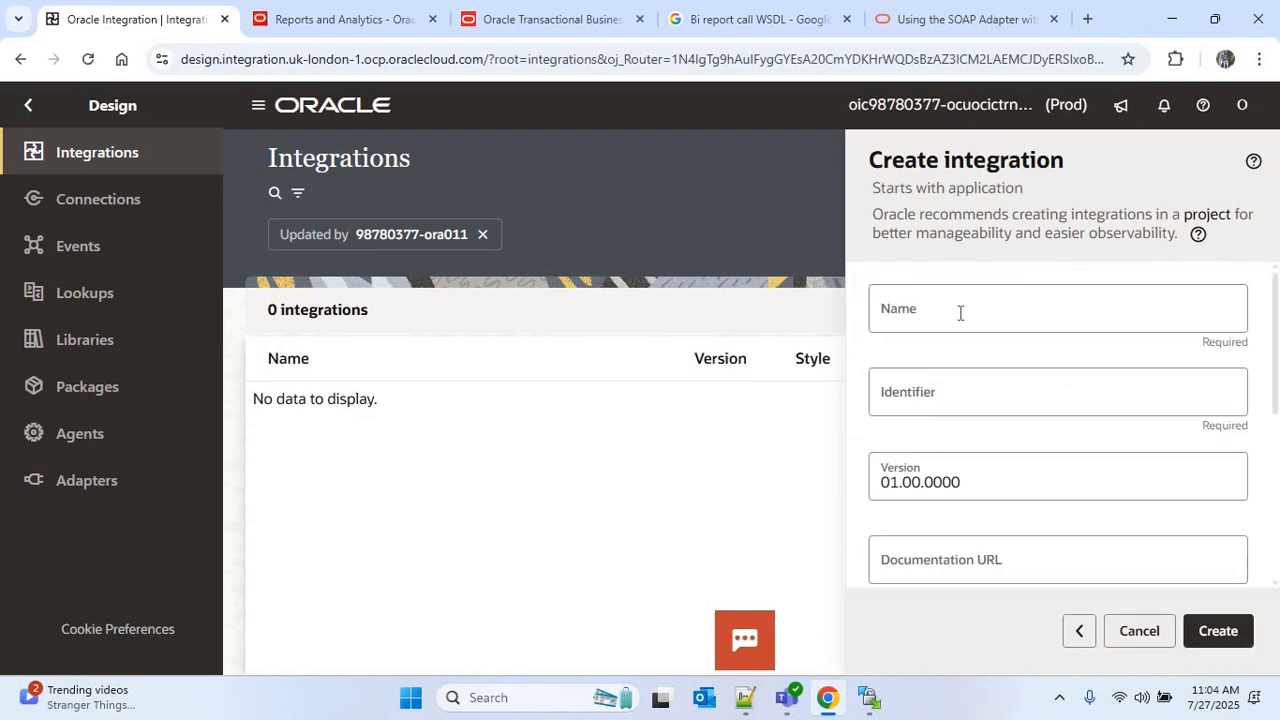
left_click(960, 314)
type("INT")
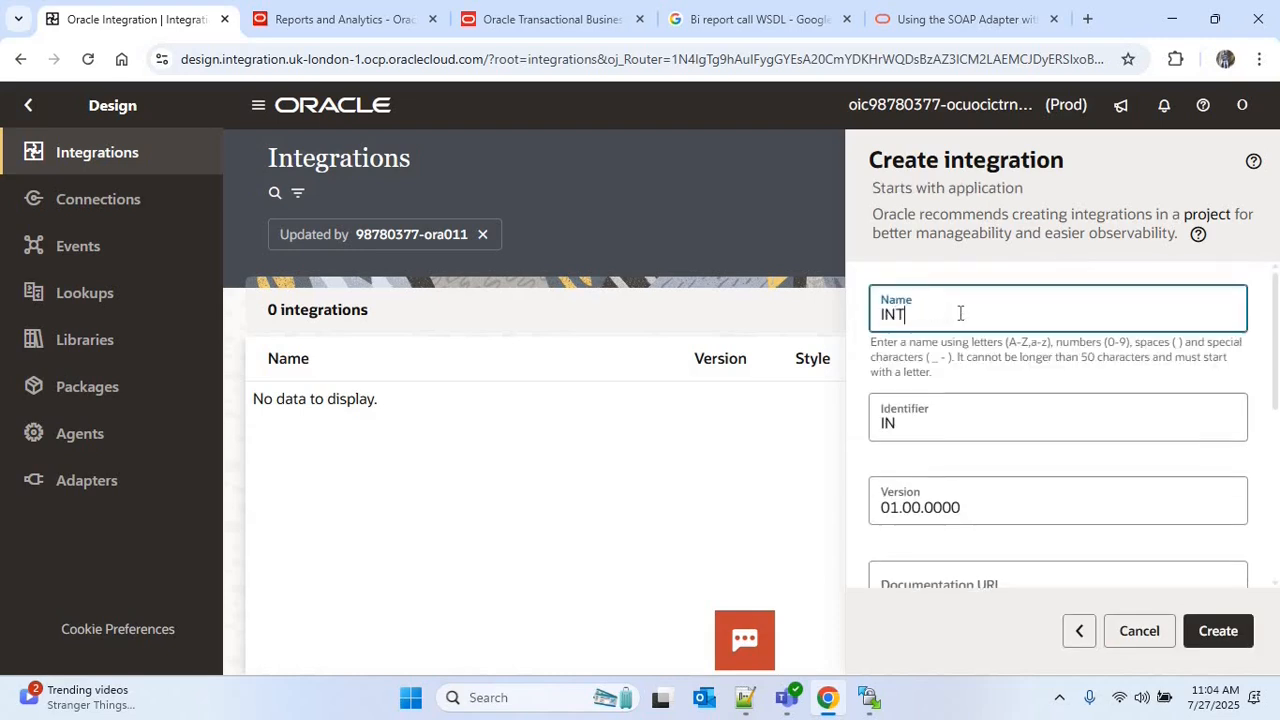
type("G013")
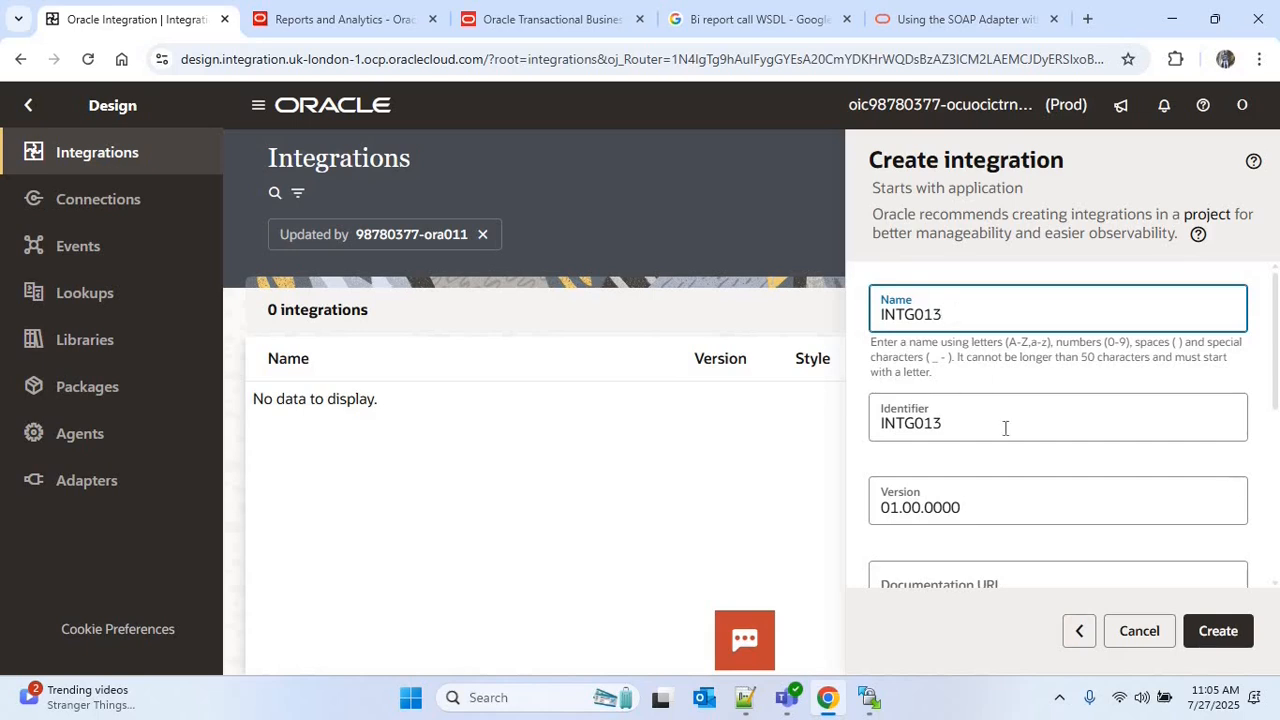
key("Return")
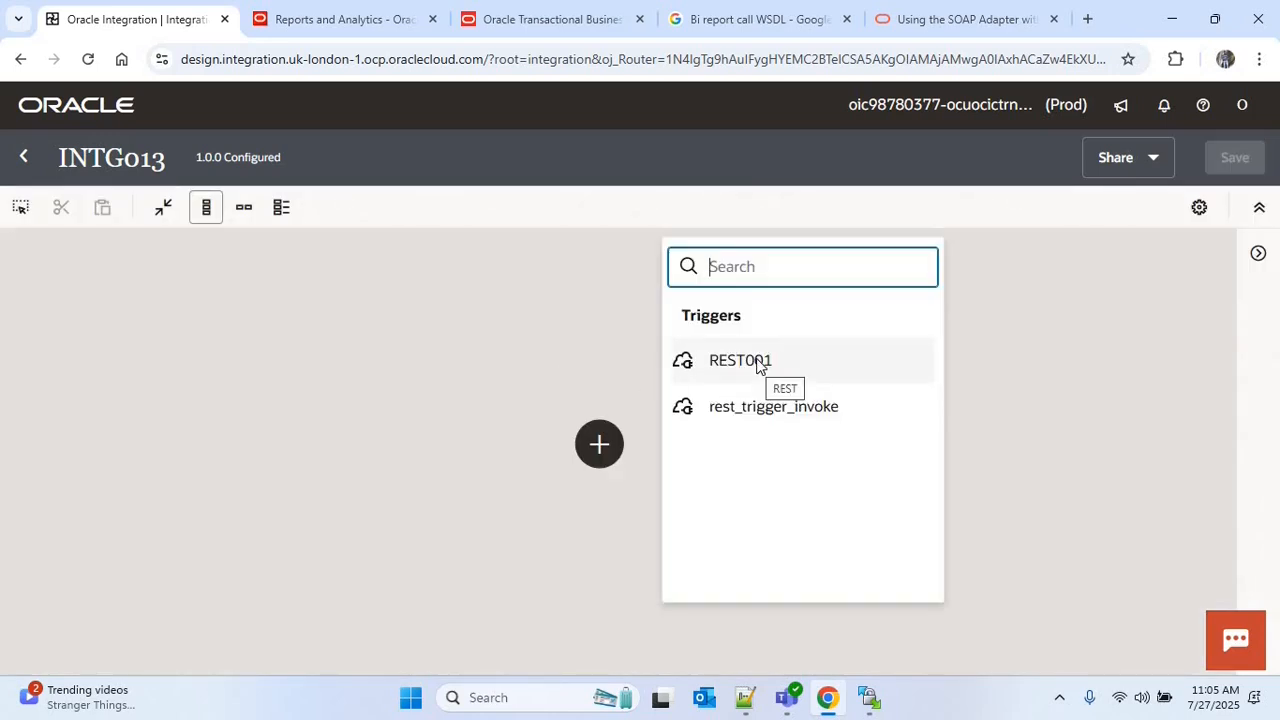
Add the REST001 connection as the integration's trigger and name its endpoint Request
left_click(758, 362)
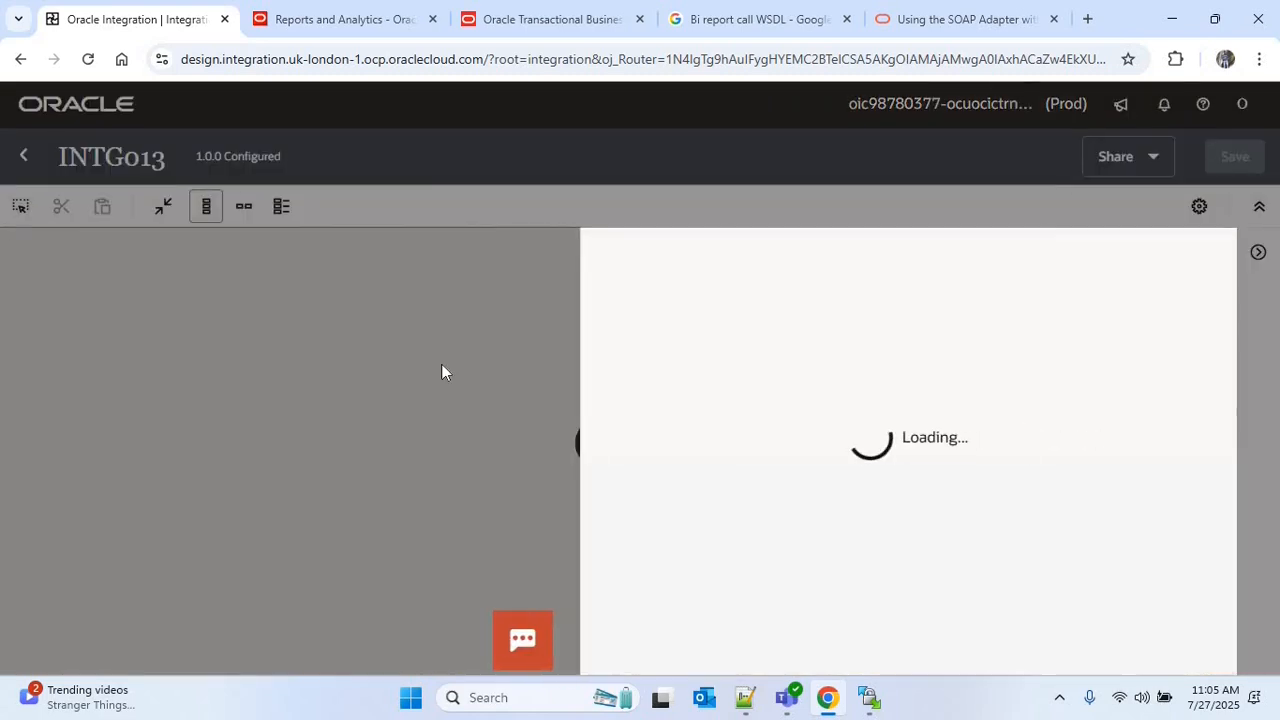
type("Requ")
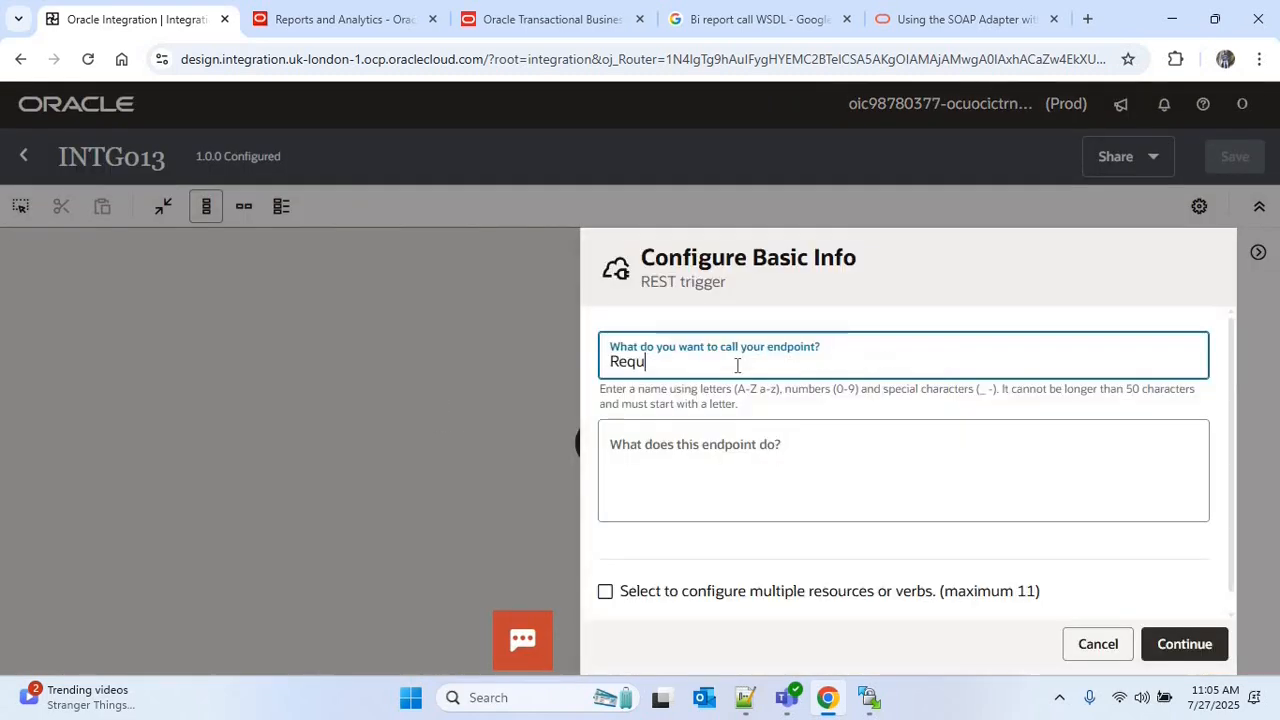
key("Return")
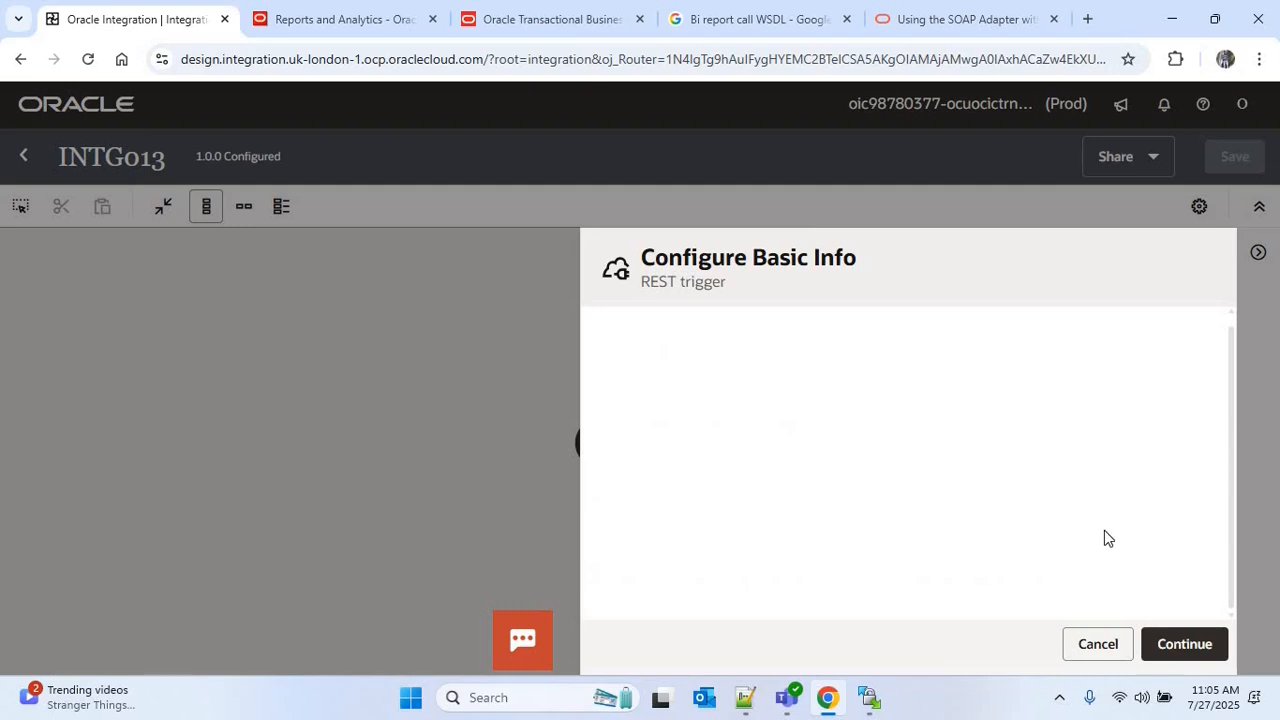
Set the trigger's relative resource URI to / and its endpoint action to POST
scroll(808, 364, "down", 2)
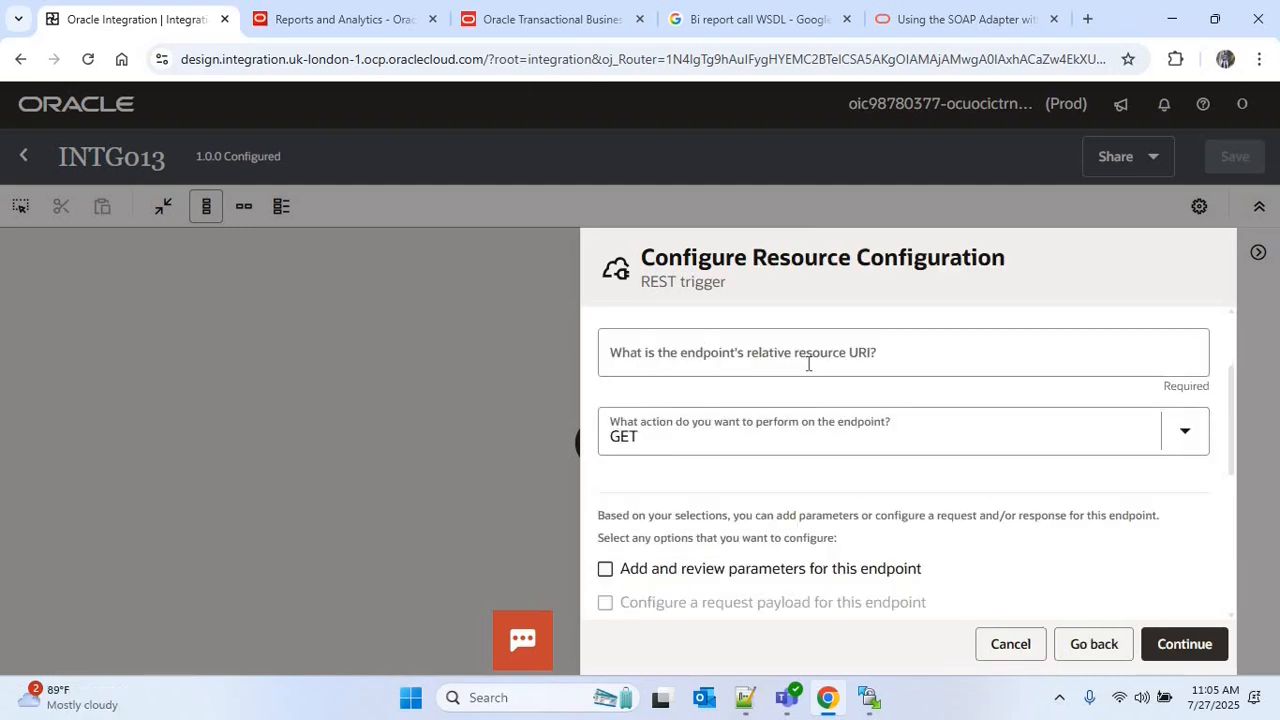
left_click(808, 364)
type("/")
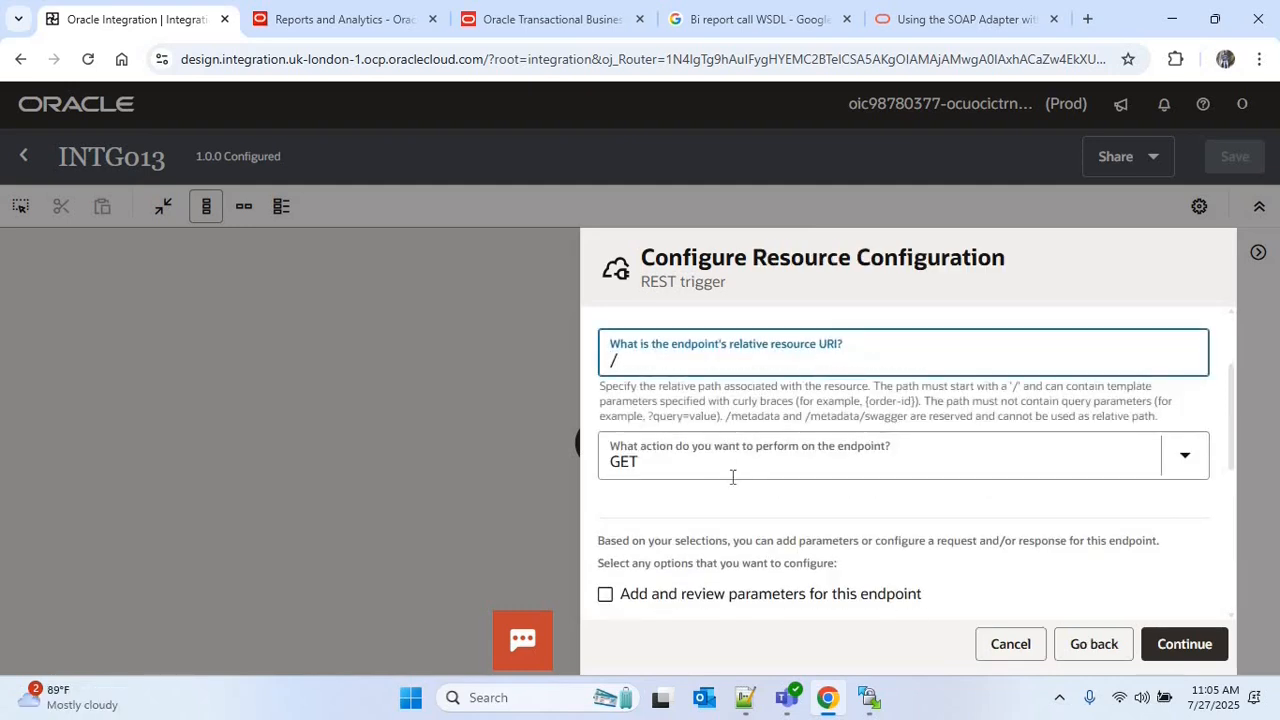
left_click(1177, 464)
left_click(625, 212)
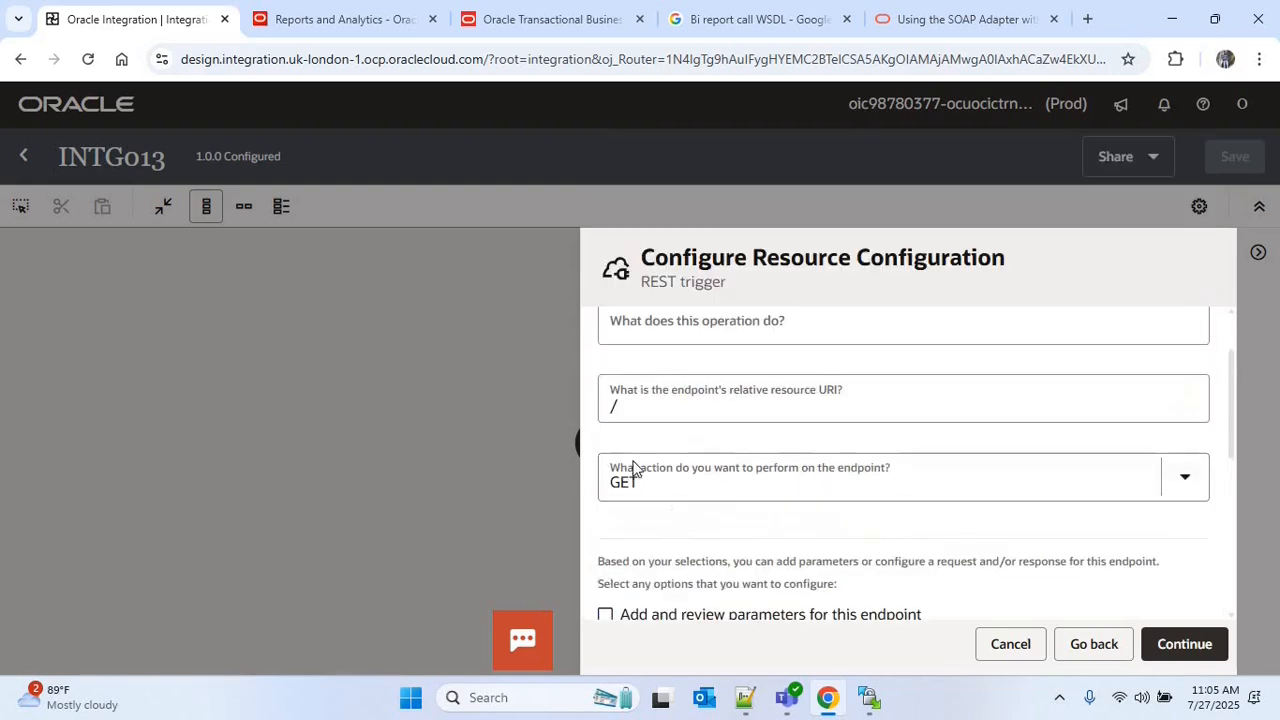
left_click(640, 480)
left_click(628, 329)
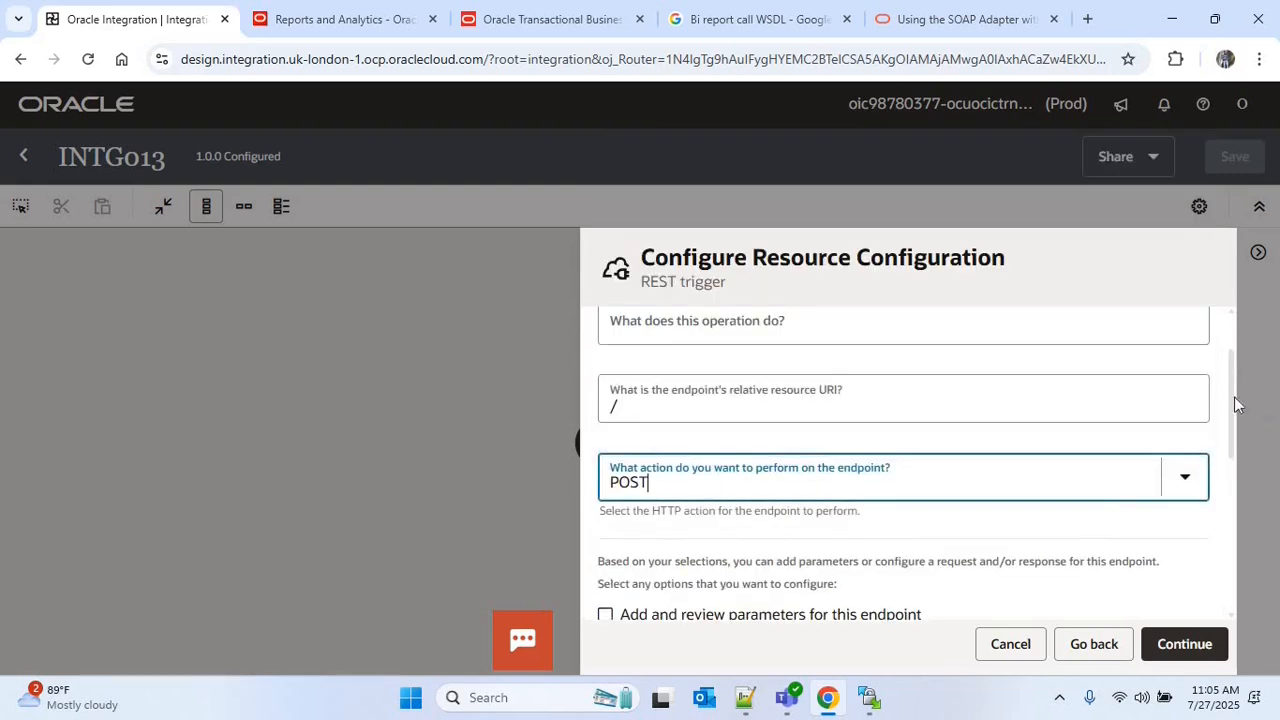
Configure a request payload for the trigger from sample JSON with empty "Report Path", "Report Format" and "Business Unit" fields
scroll(606, 505, "down", 2)
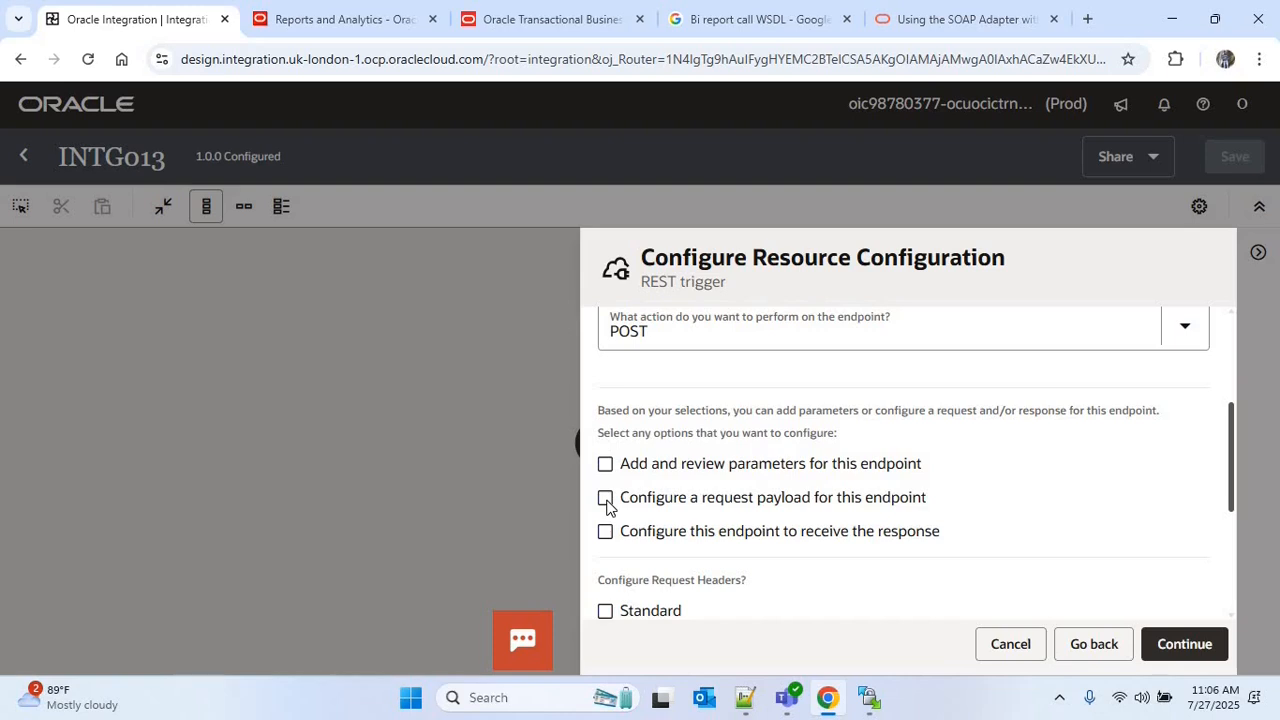
left_click(605, 498)
left_click(1190, 640)
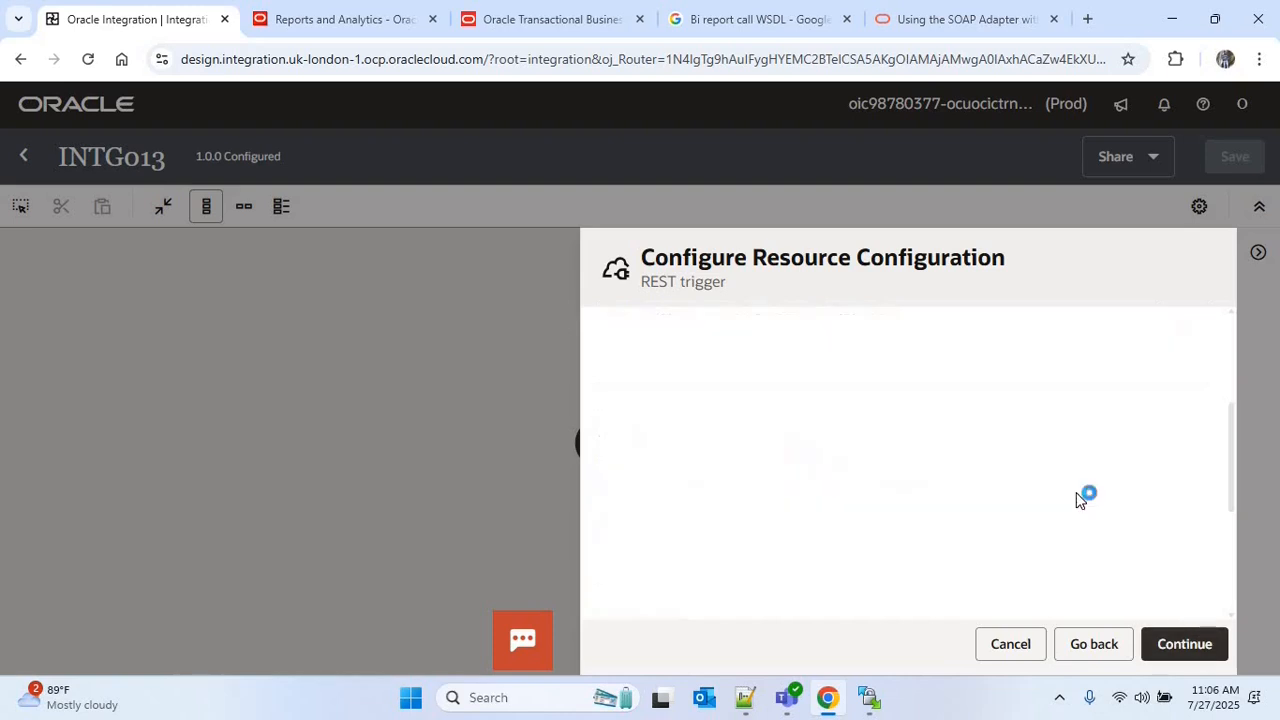
left_click_drag(1234, 460, 1232, 532)
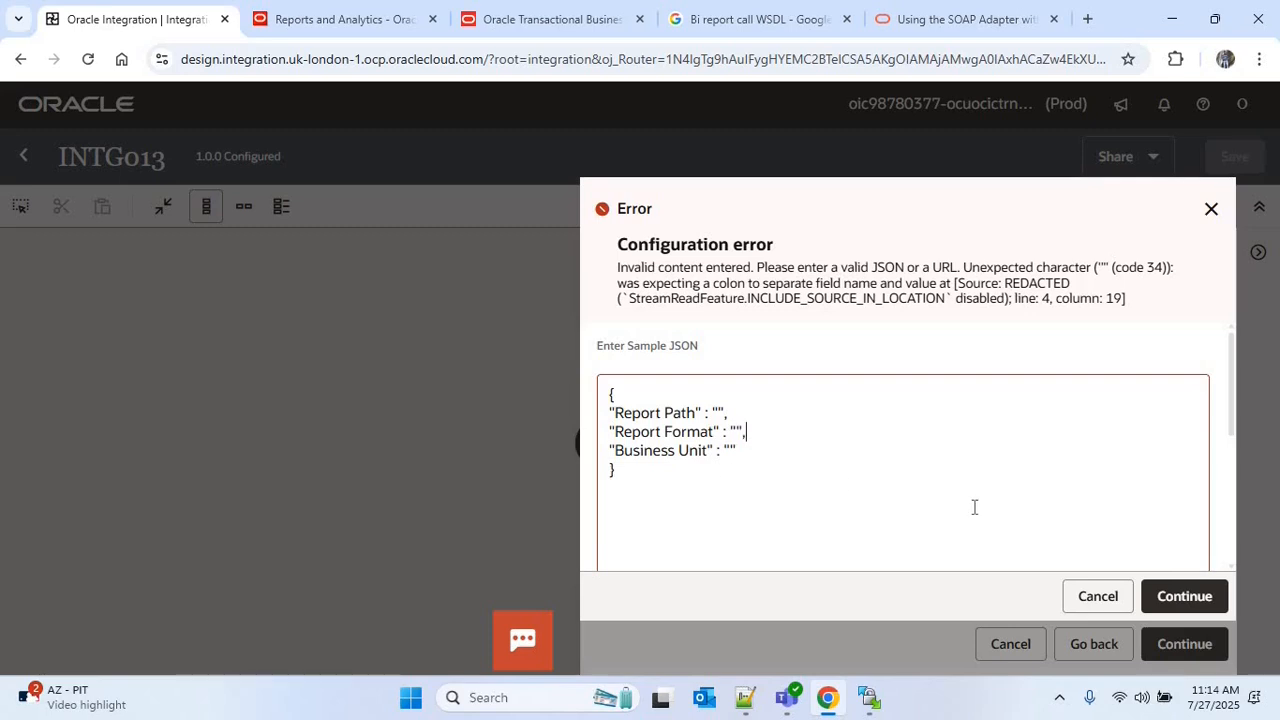
left_click(1180, 595)
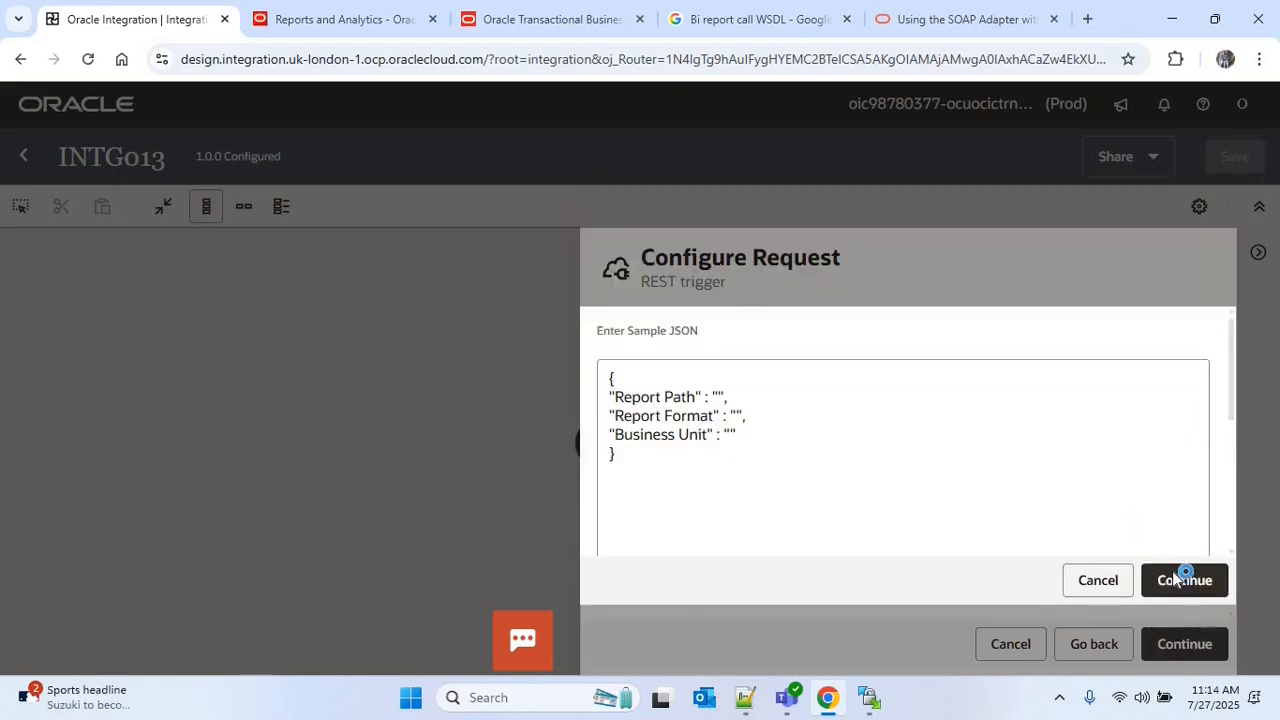
left_click(1183, 578)
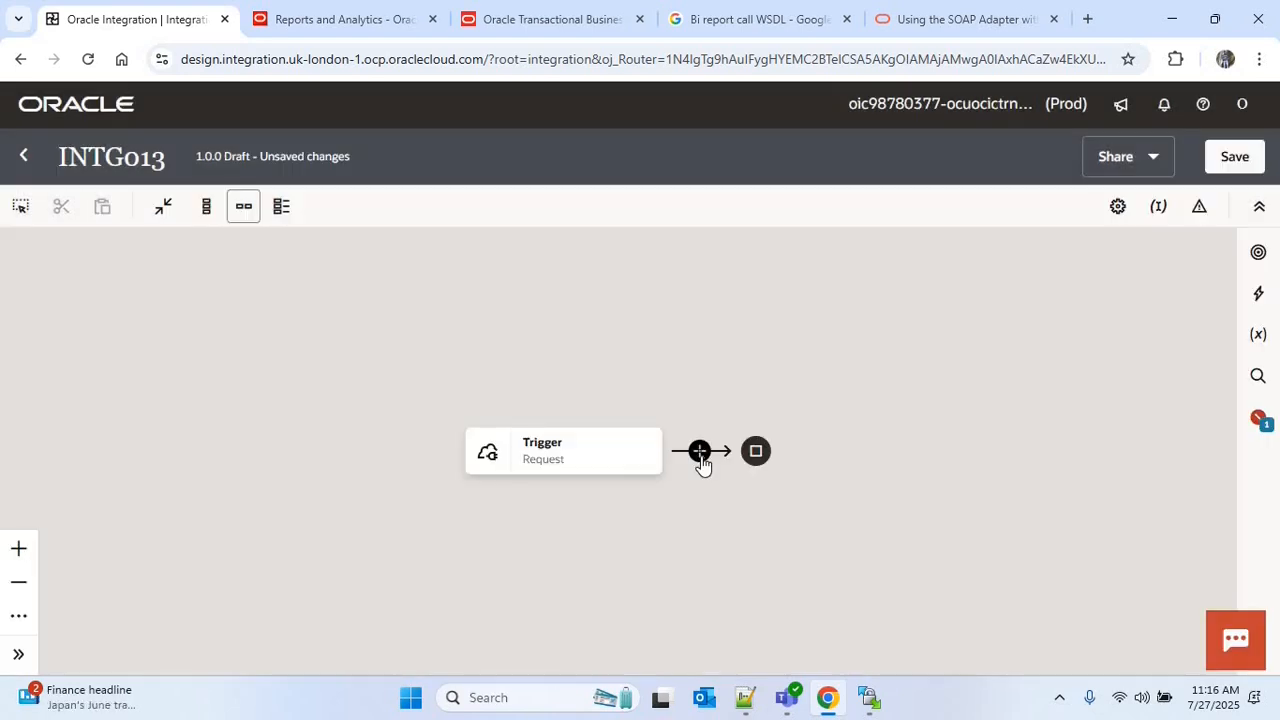
Add a SOAP001 invoke after the trigger and name its endpoint CallBIPReport
left_click(700, 451)
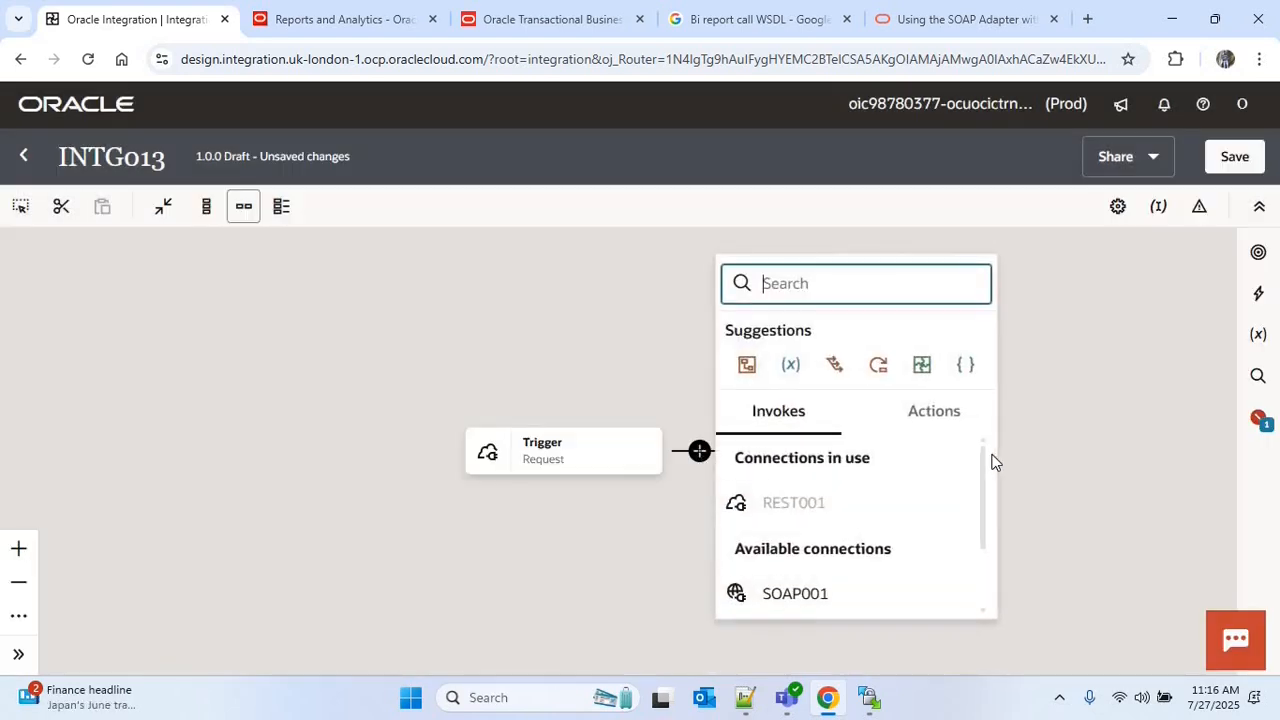
type("soap")
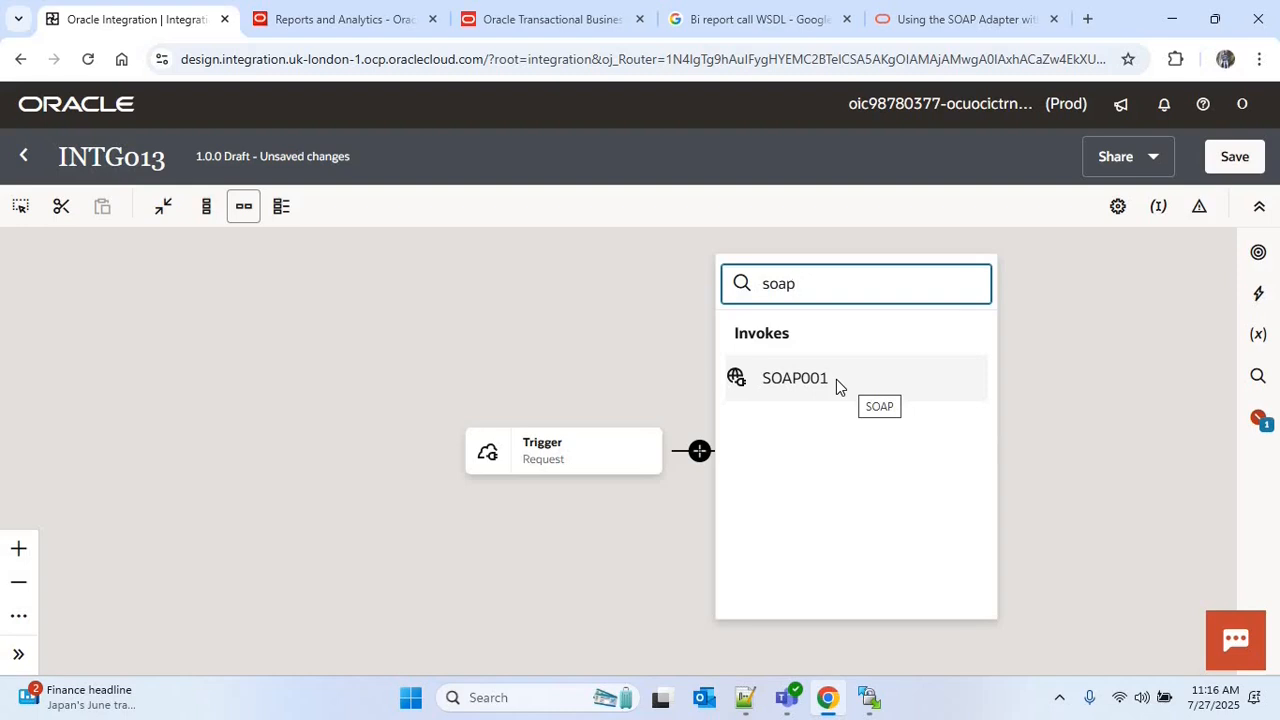
left_click(836, 379)
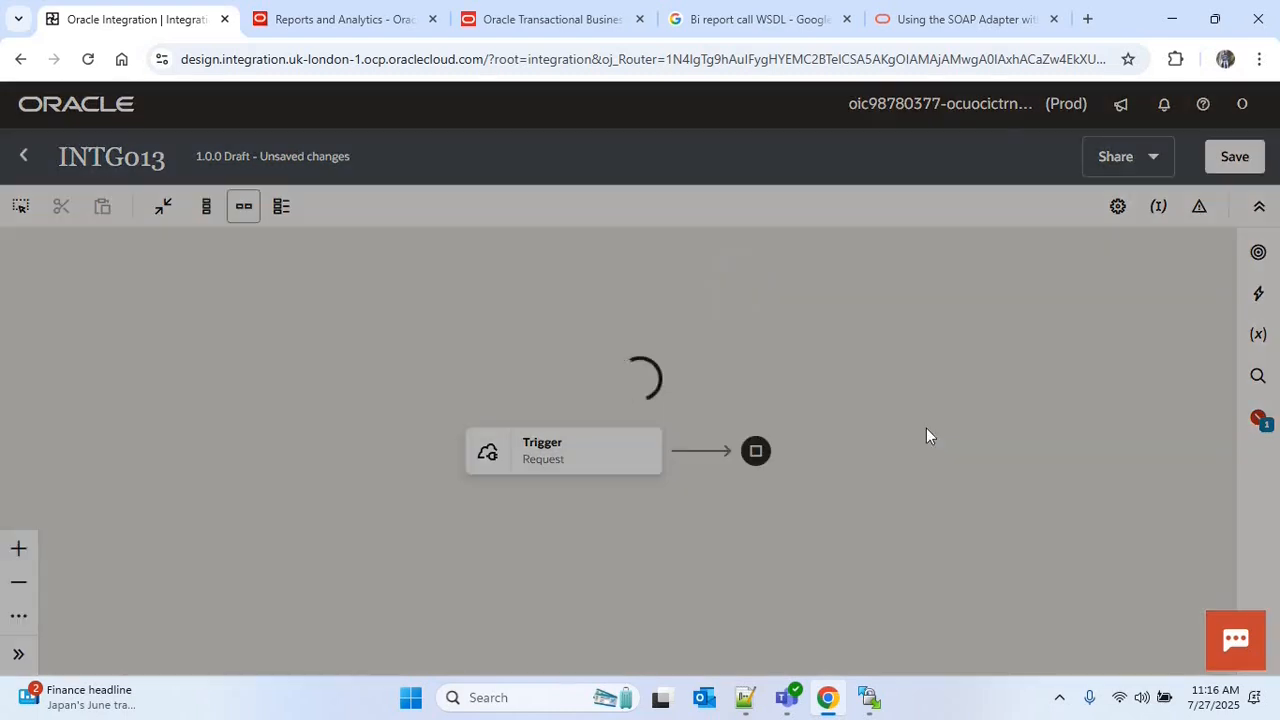
type("Call")
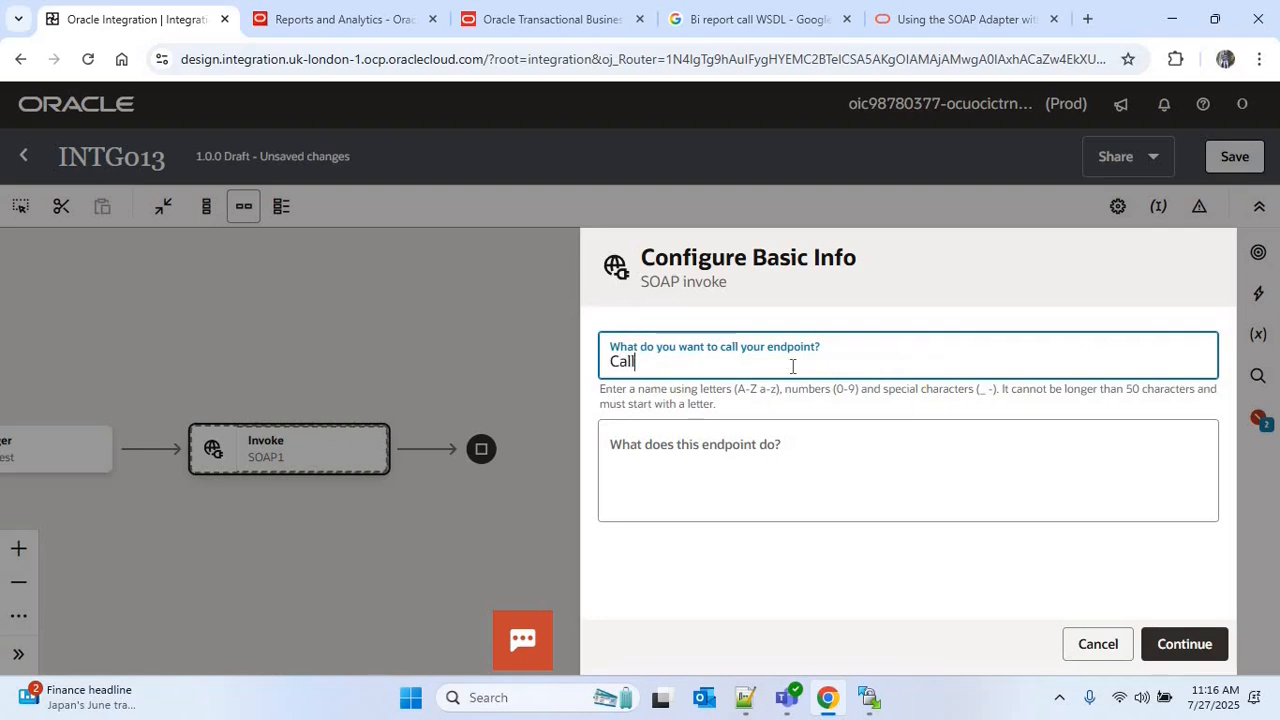
type("BIPReport")
left_click(1177, 643)
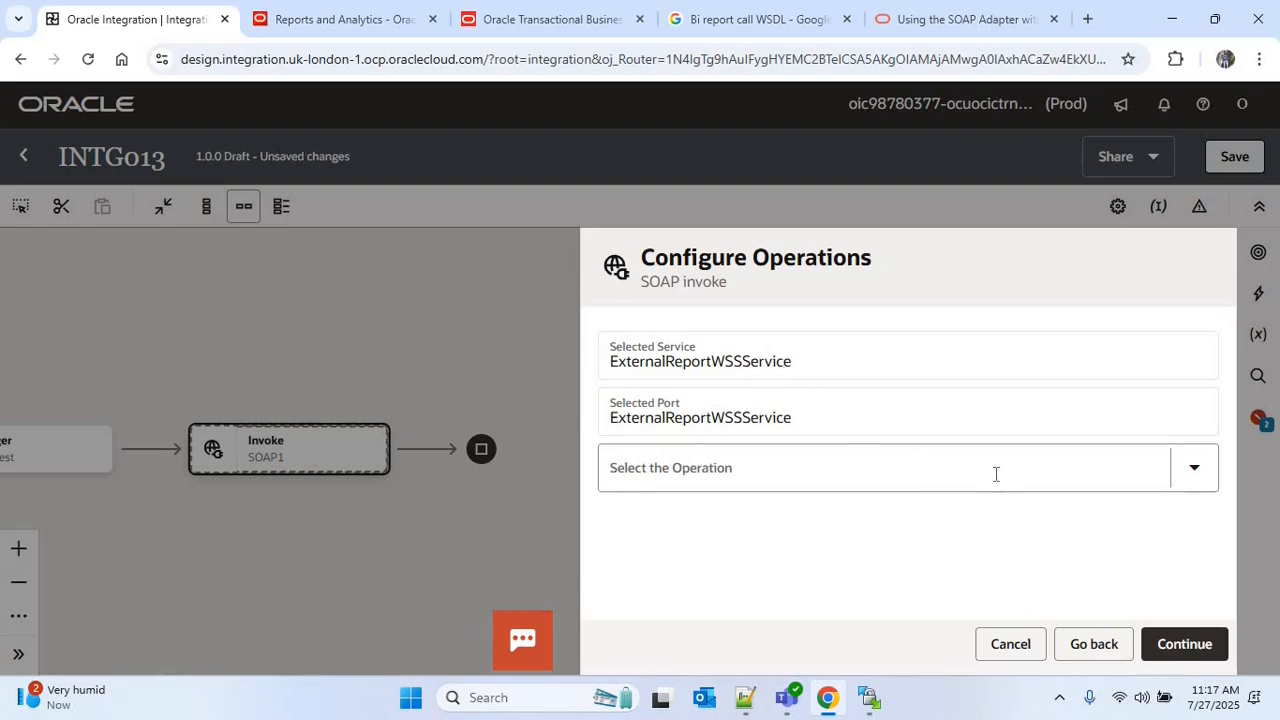
Select the runReport operation for the SOAP invoke, keep headers off and finish its configuration
left_click(1197, 473)
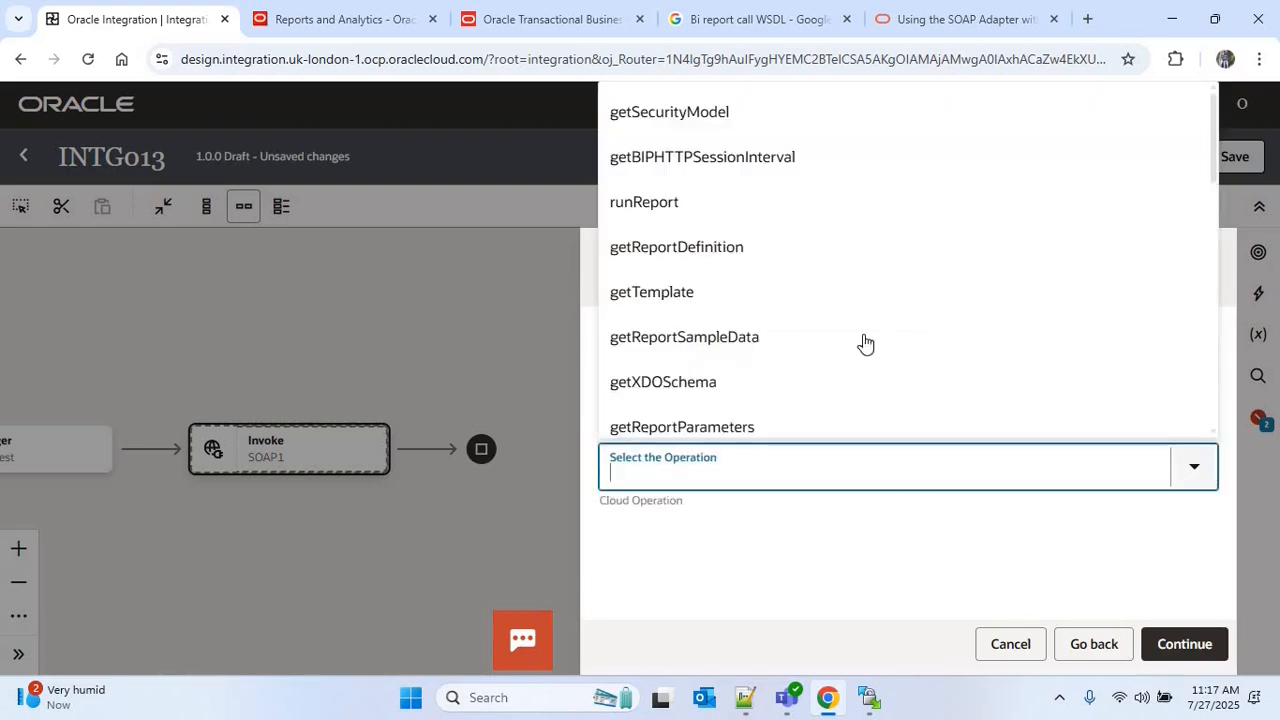
left_click(651, 200)
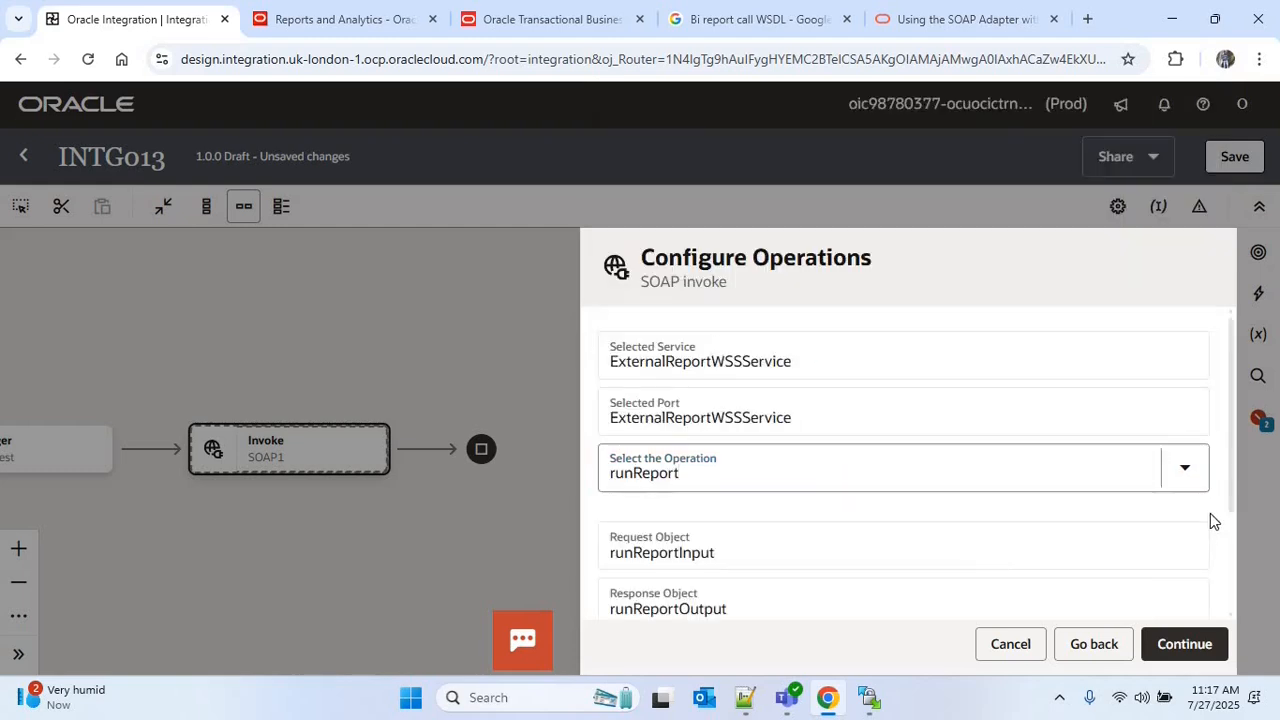
scroll(1210, 565, "down", 2)
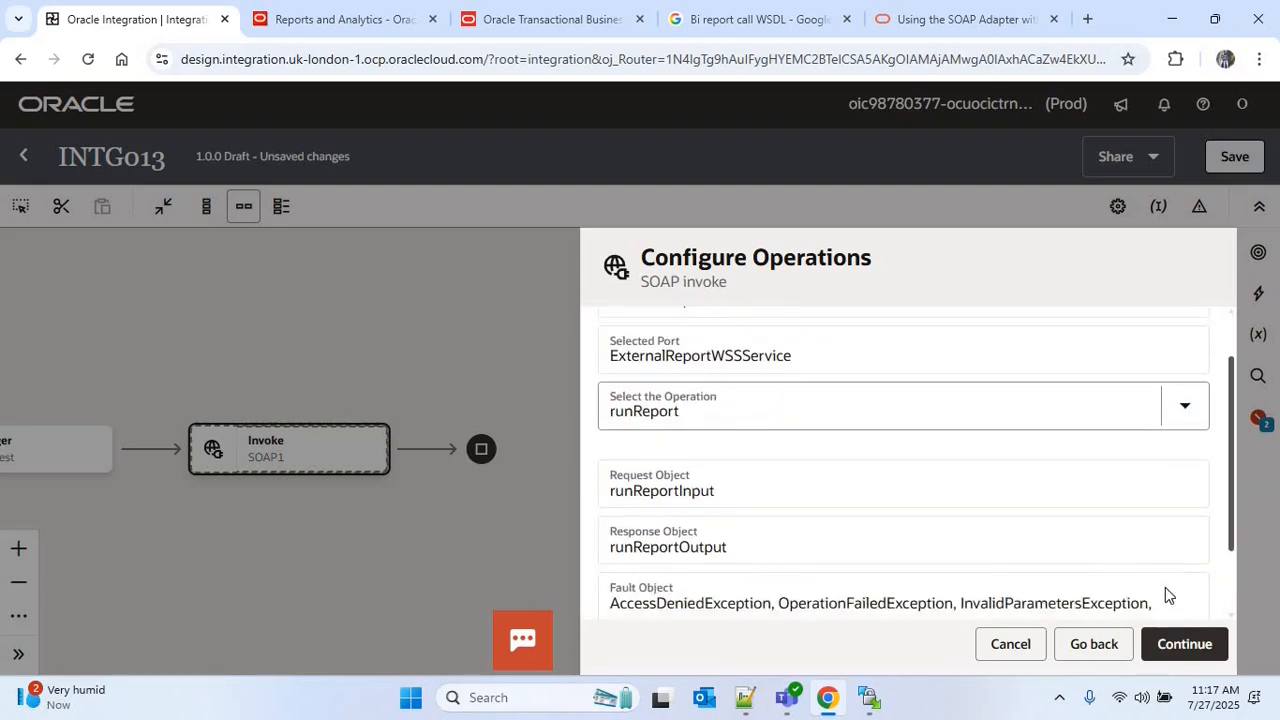
left_click(1200, 648)
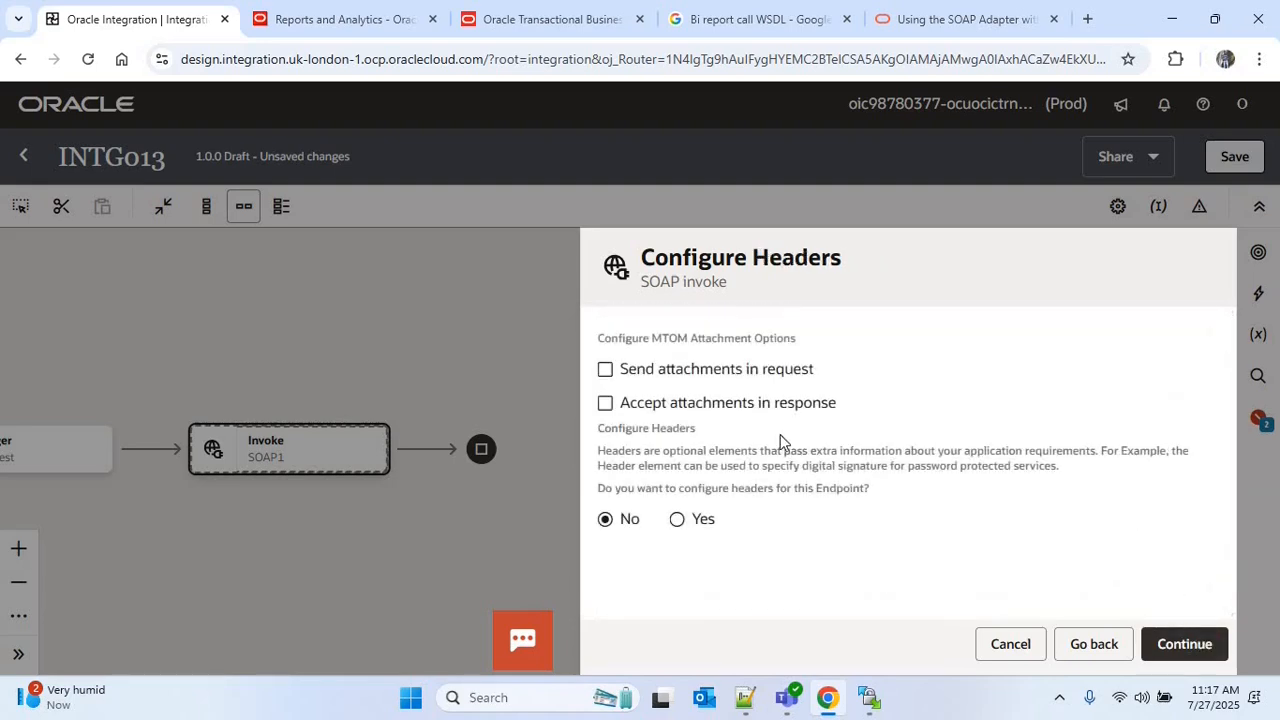
left_click(1201, 646)
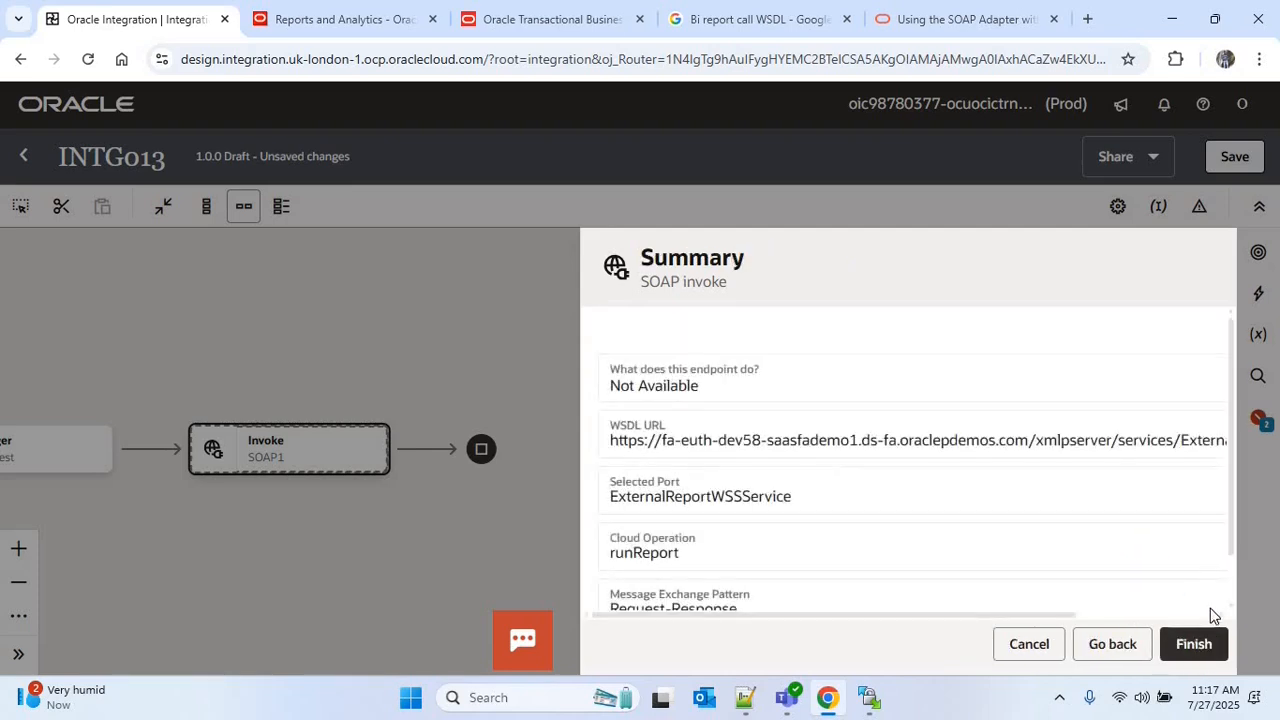
scroll(1237, 550, "down", 1)
left_click(1194, 645)
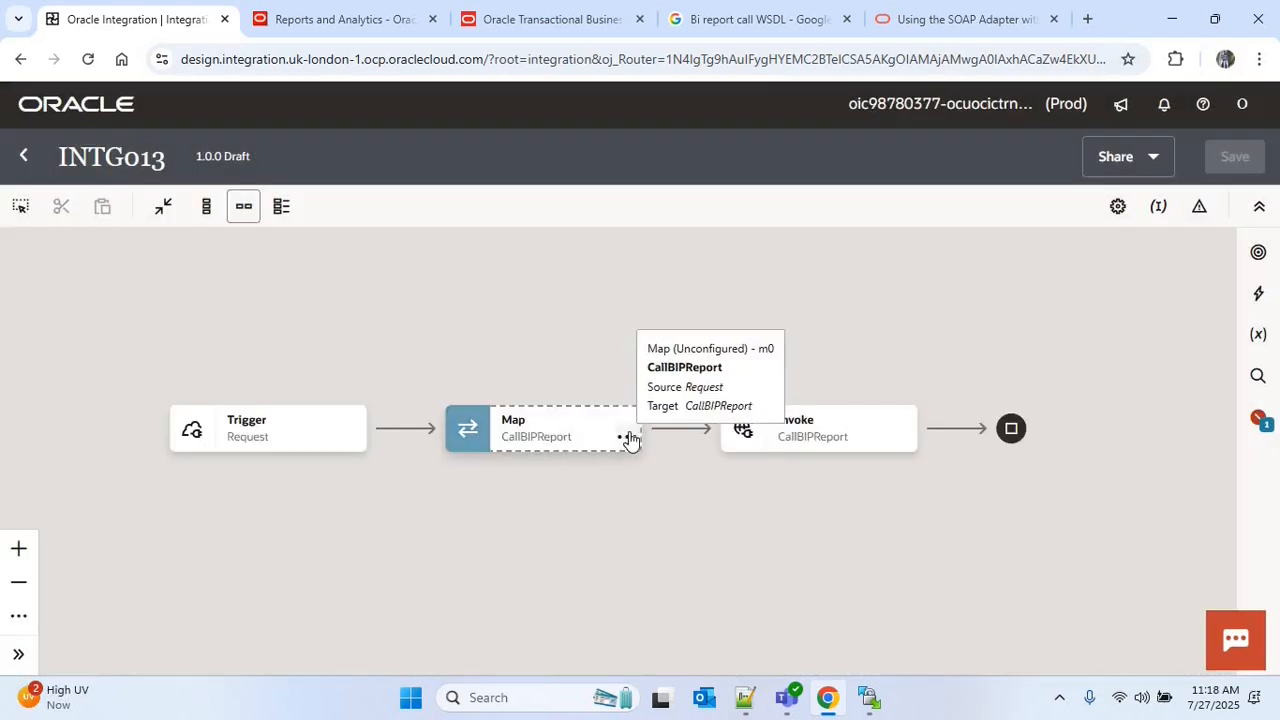
Open the map to CallBIPReport for editing and expand the target's Body, runReport and reportRequest nodes
left_click(627, 437)
left_click(666, 486)
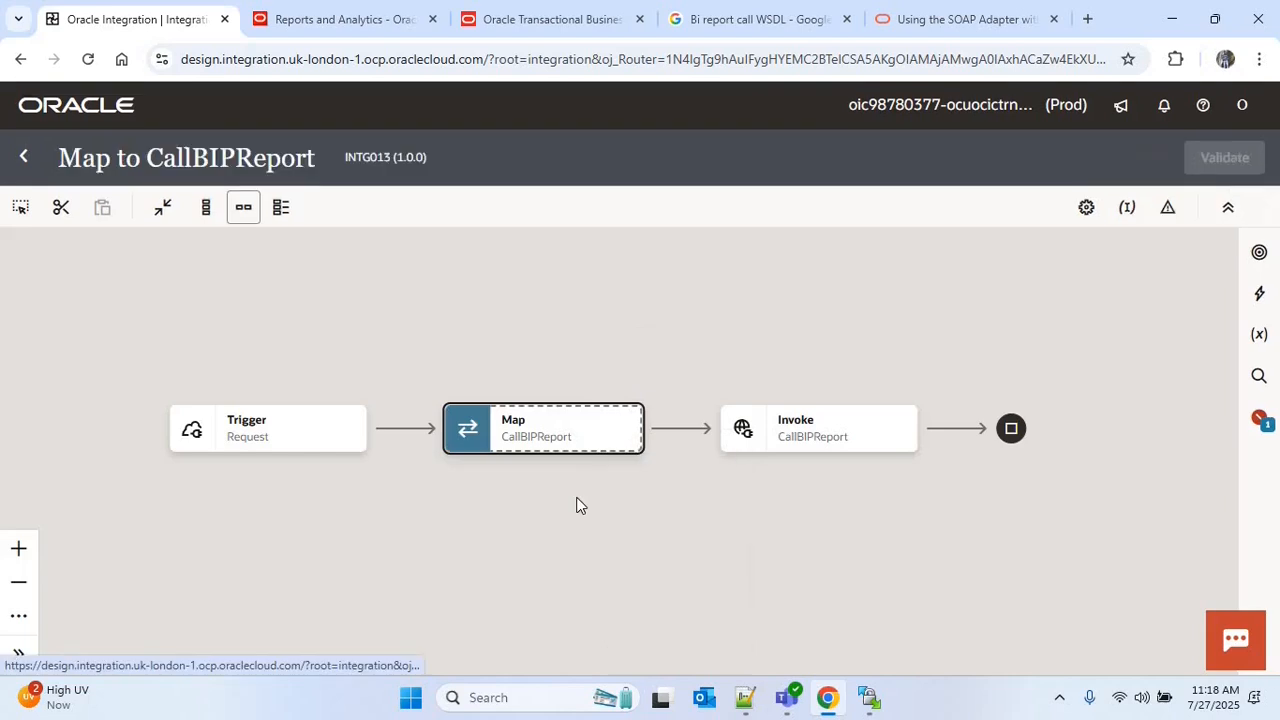
left_click(1212, 362)
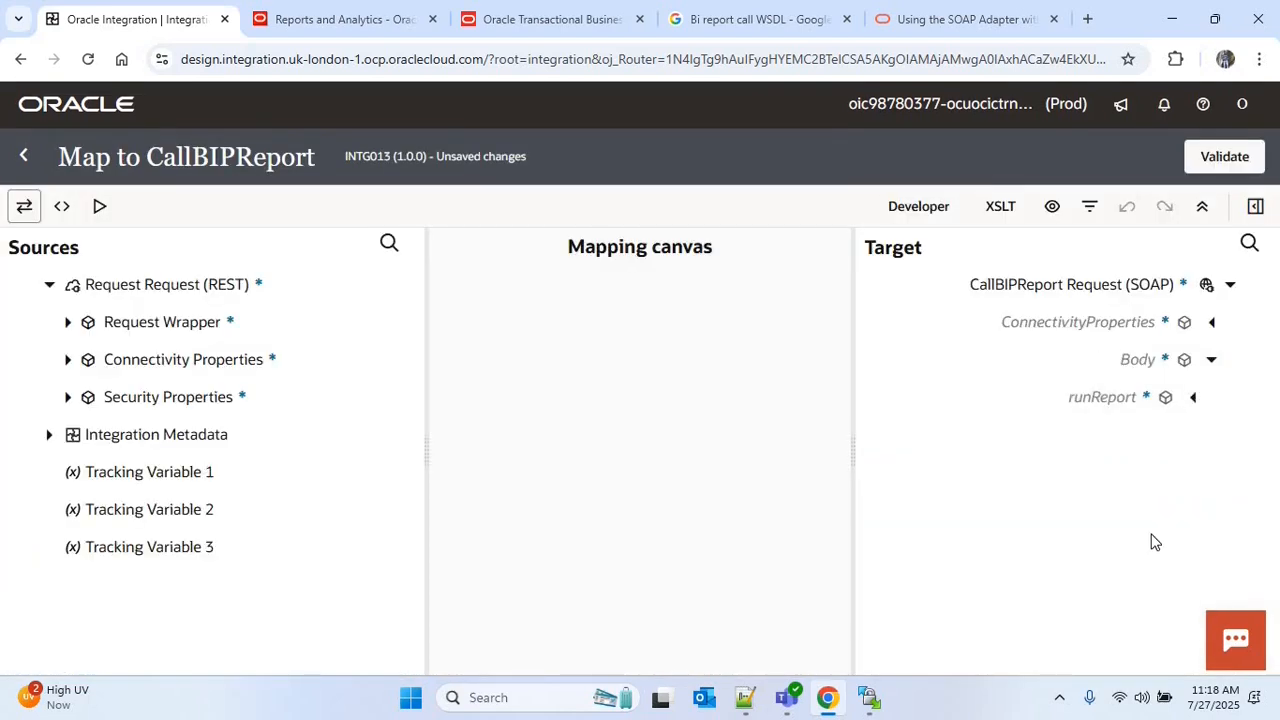
left_click(1192, 398)
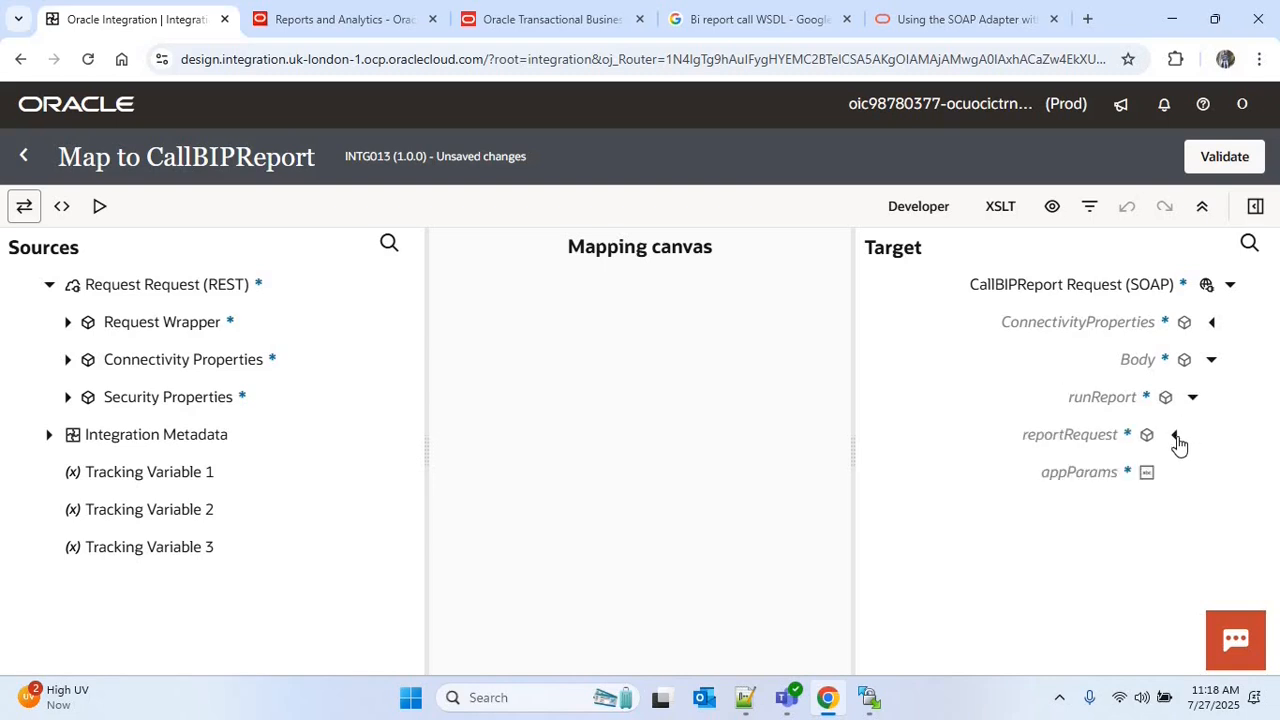
left_click(1176, 437)
Expand the source Request Wrapper and map Report Format to attributeFormat under reportRequest
scroll(857, 422, "down", 1)
scroll(857, 430, "down", 2)
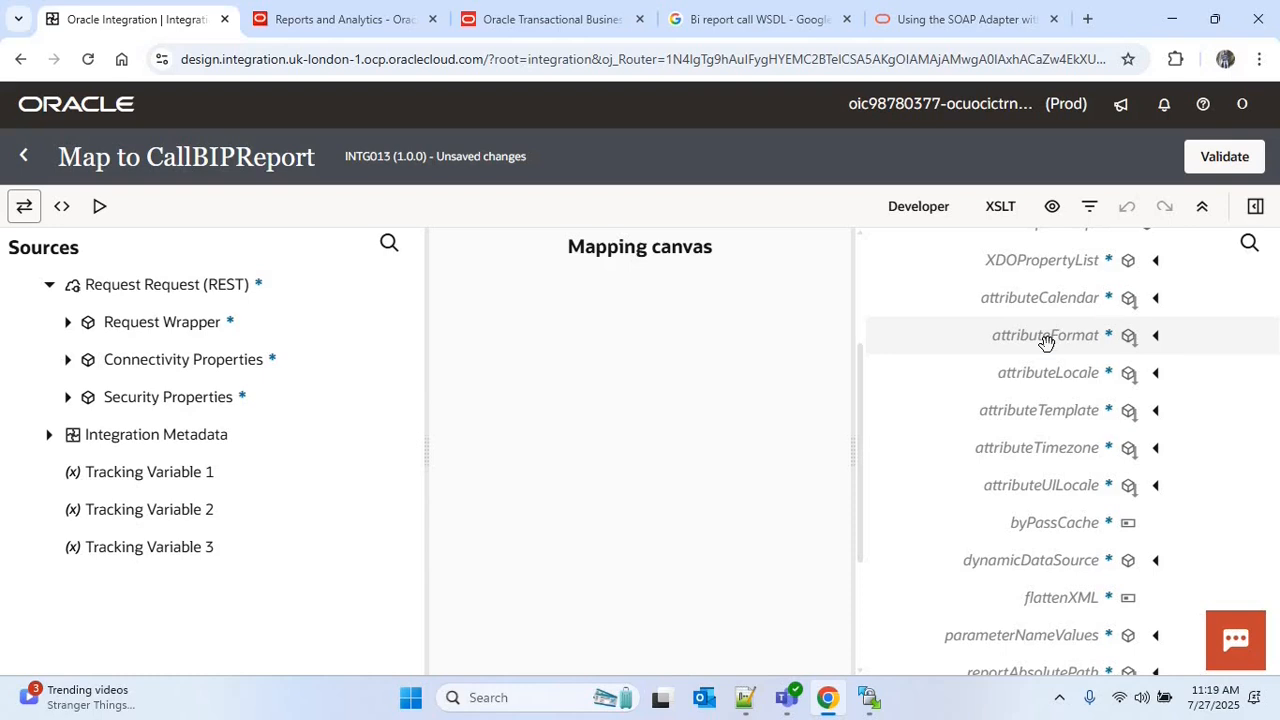
left_click(67, 322)
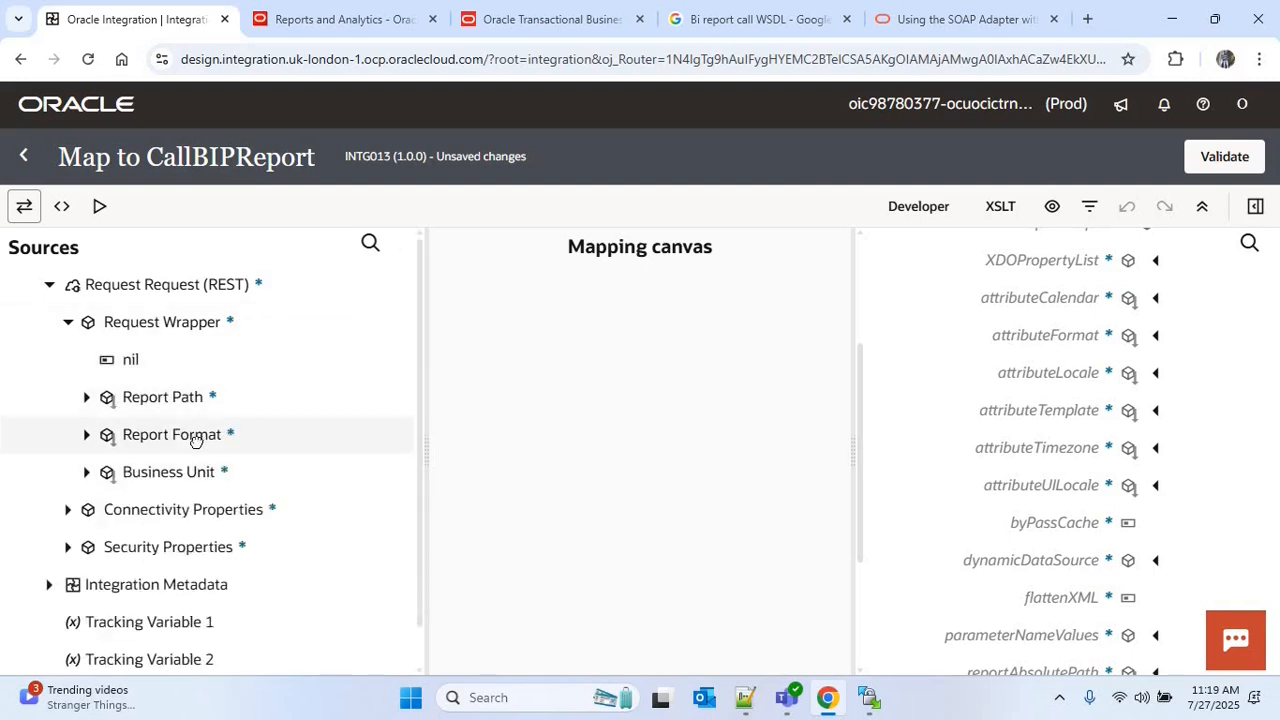
left_click_drag(200, 441, 1020, 345)
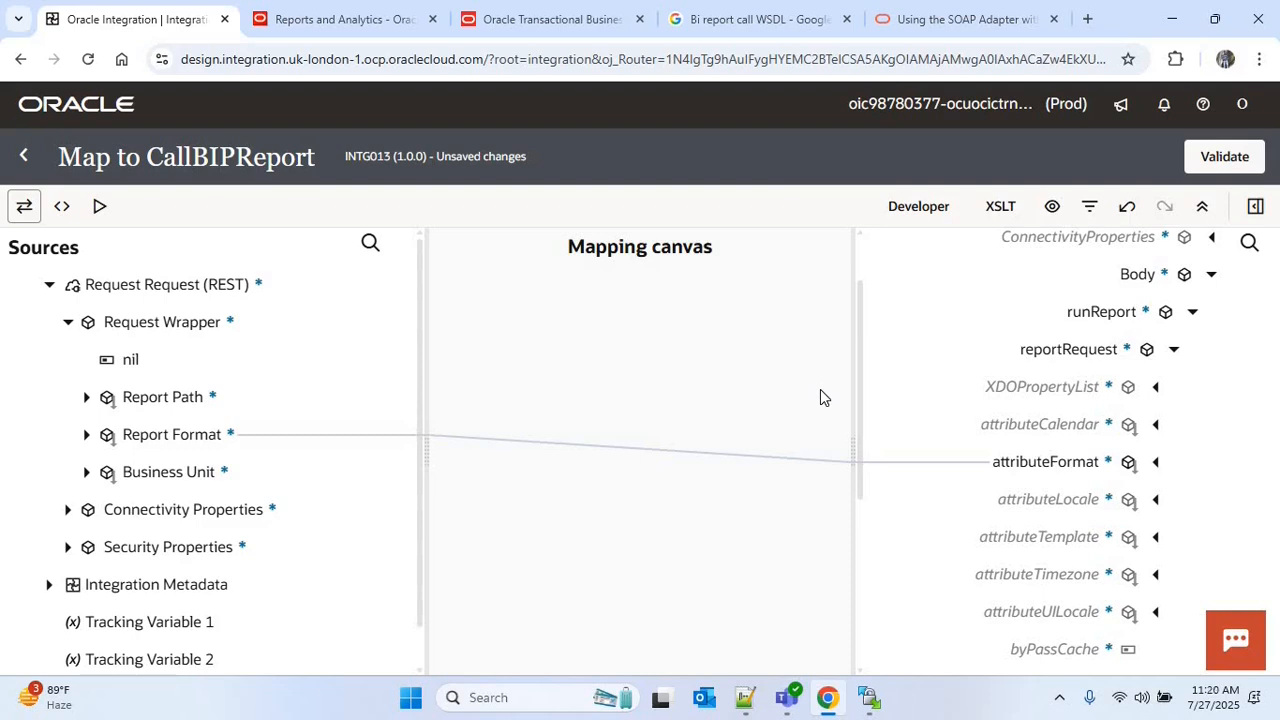
Switch to Oracle Analytics, check Supplier_Report's output formats in the layout list view, and return to the integration mapper
left_click(551, 19)
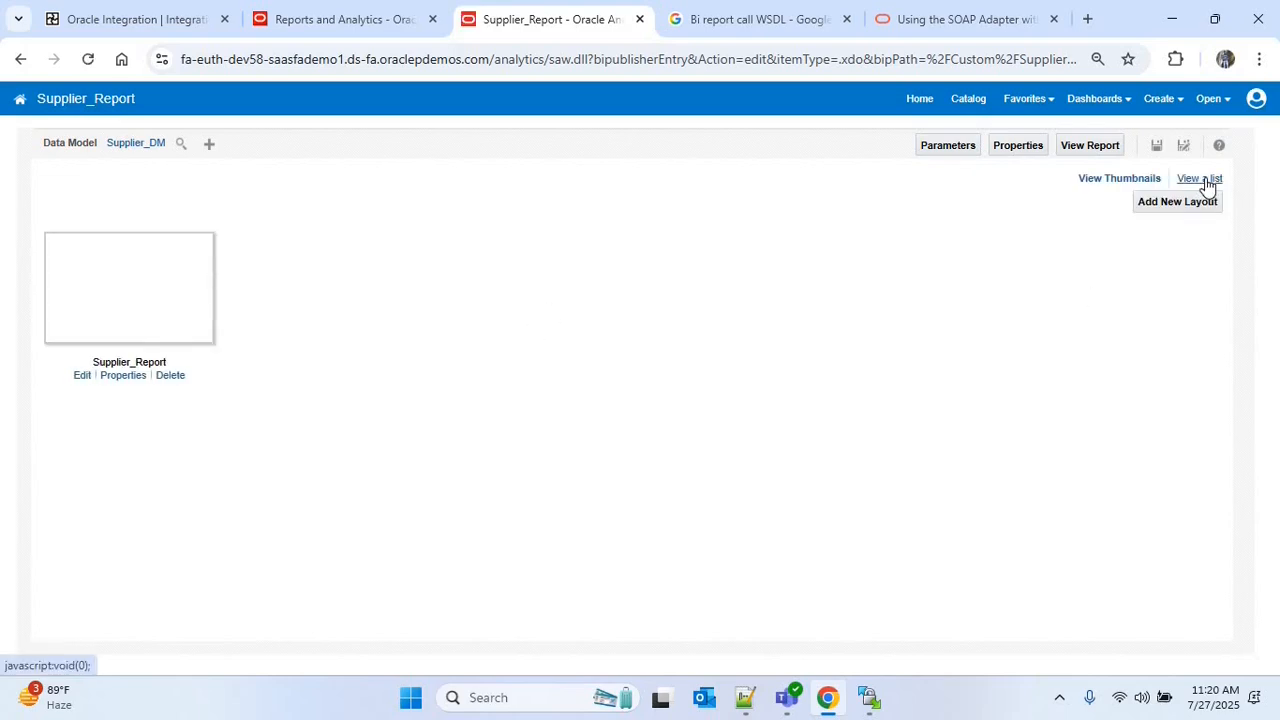
left_click(1205, 181)
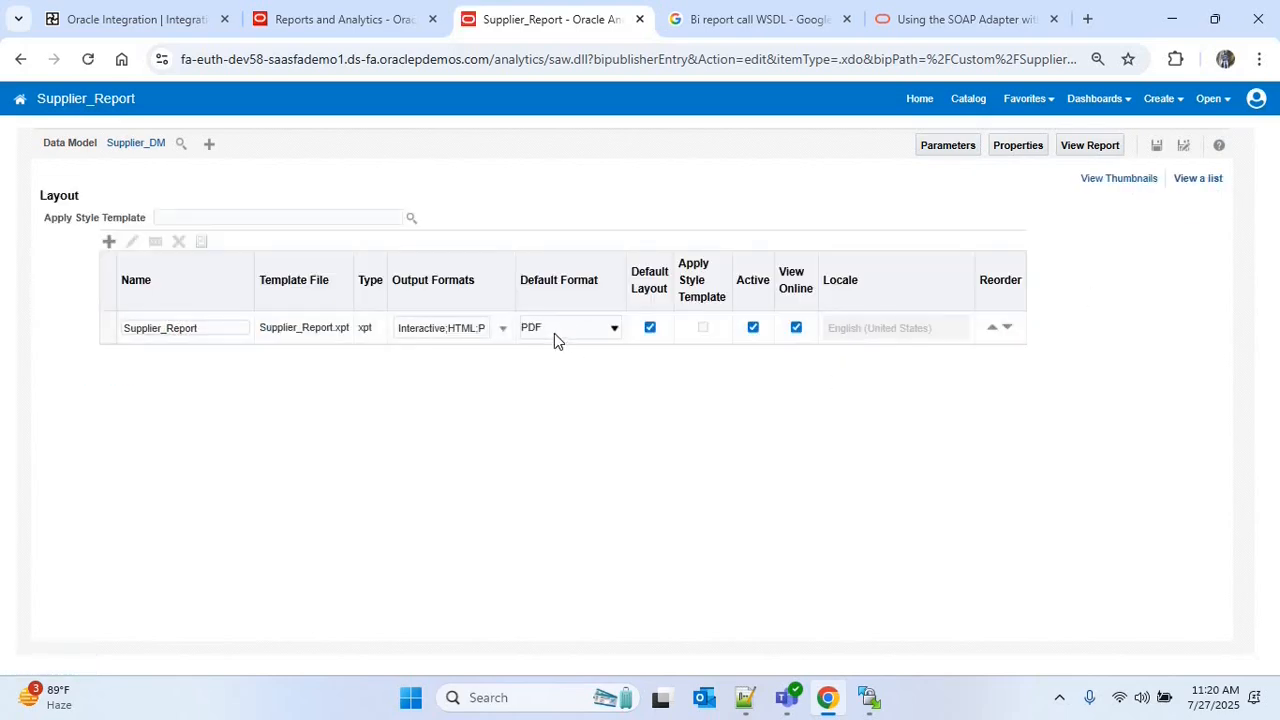
left_click(117, 15)
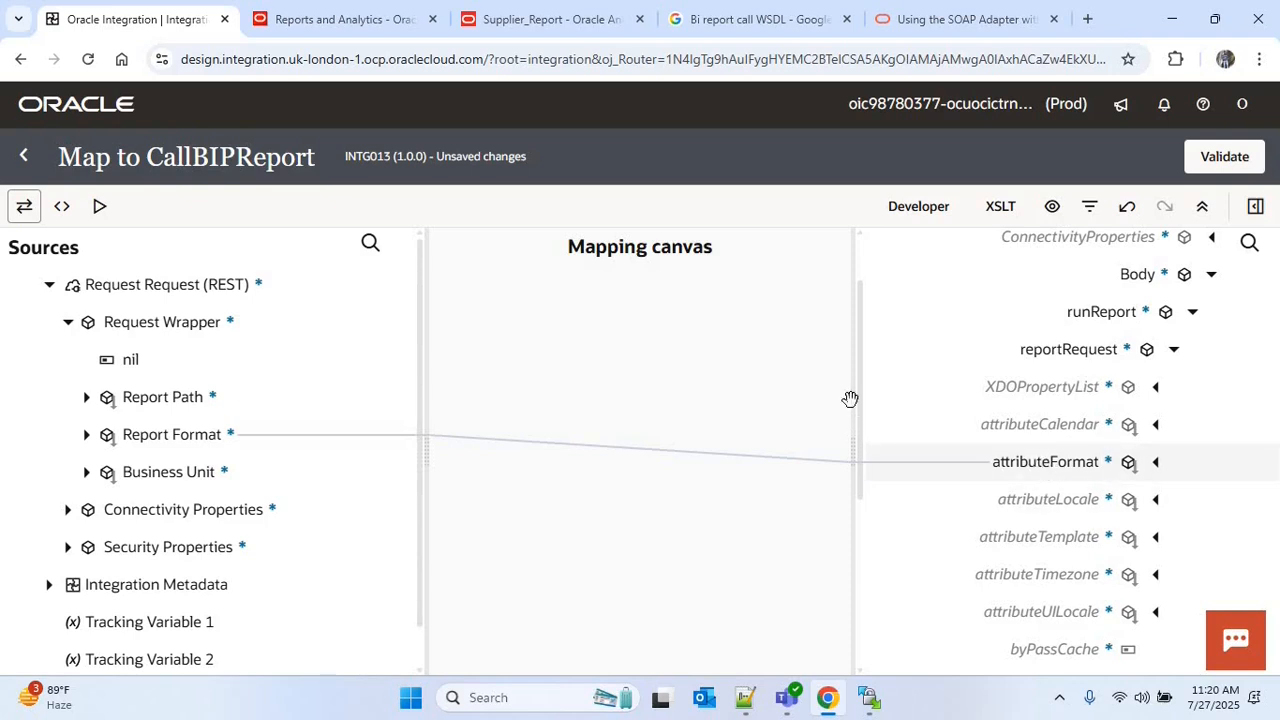
Locate reportAbsolutePath in the mapping target, and open the Oracle Analytics catalog to look up Supplier_Report's folder path
left_click_drag(860, 400, 860, 558)
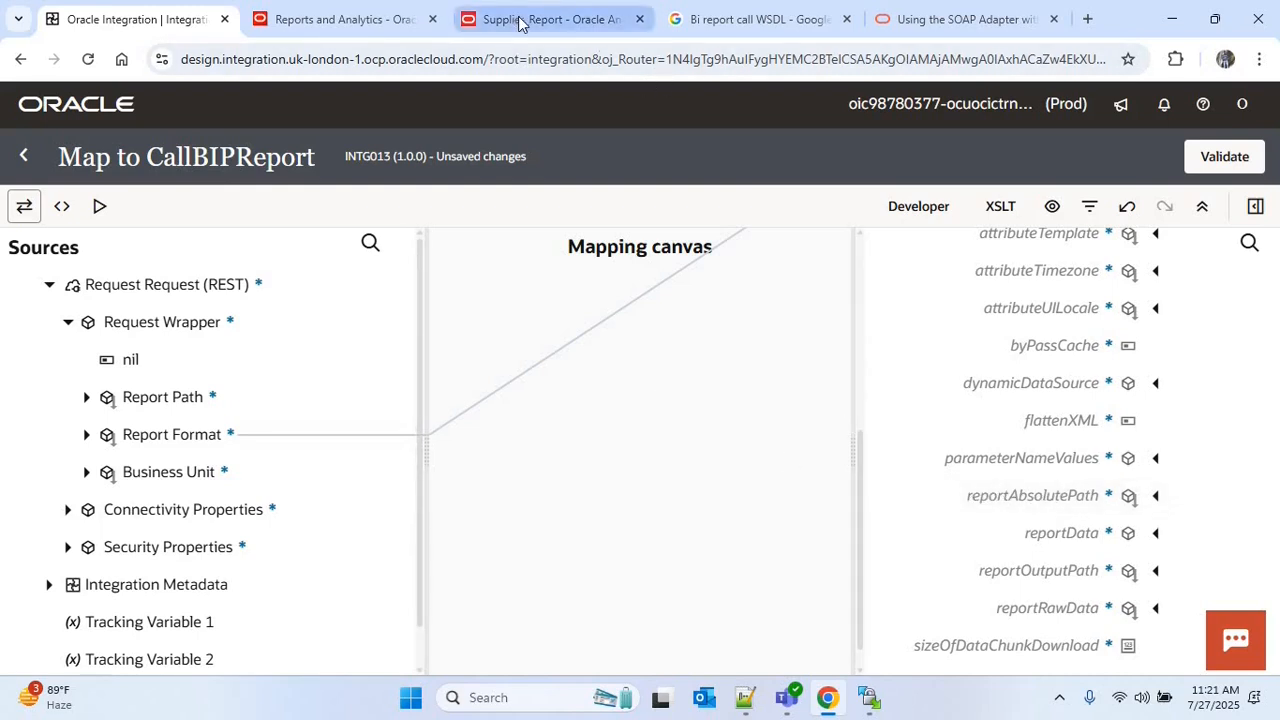
mouse_move(512, 24)
left_click(590, 20)
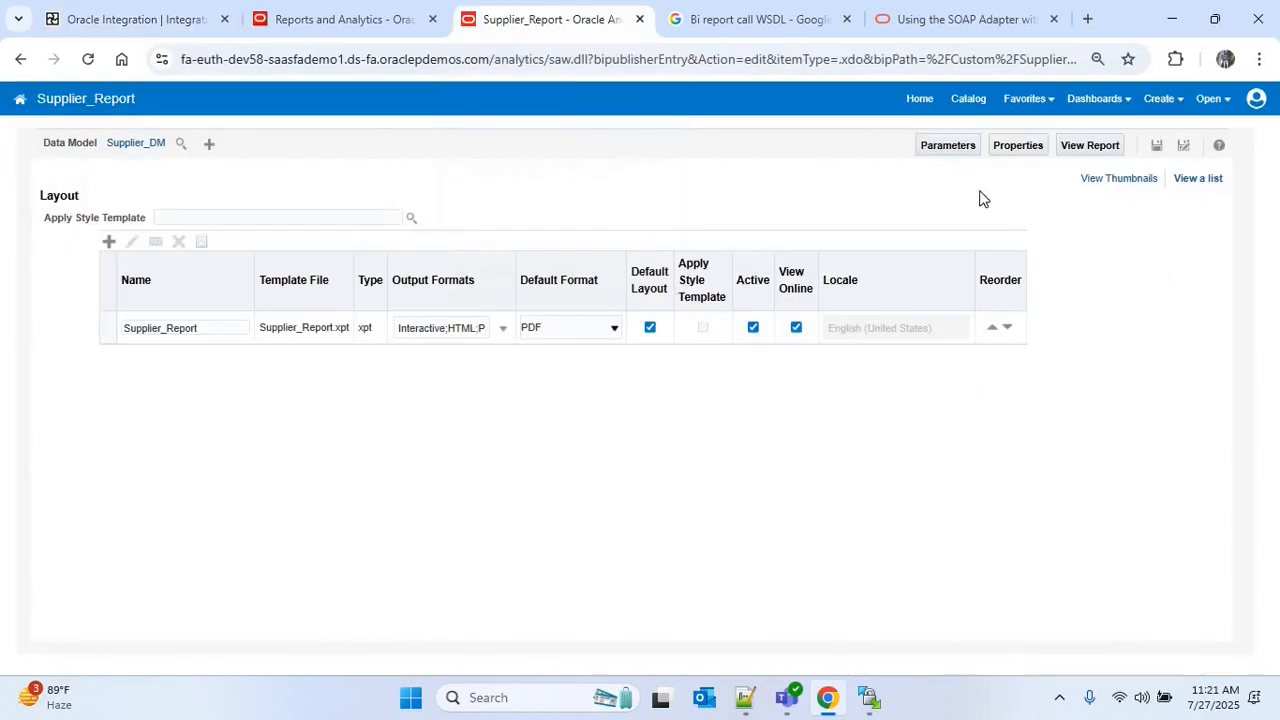
left_click(961, 104)
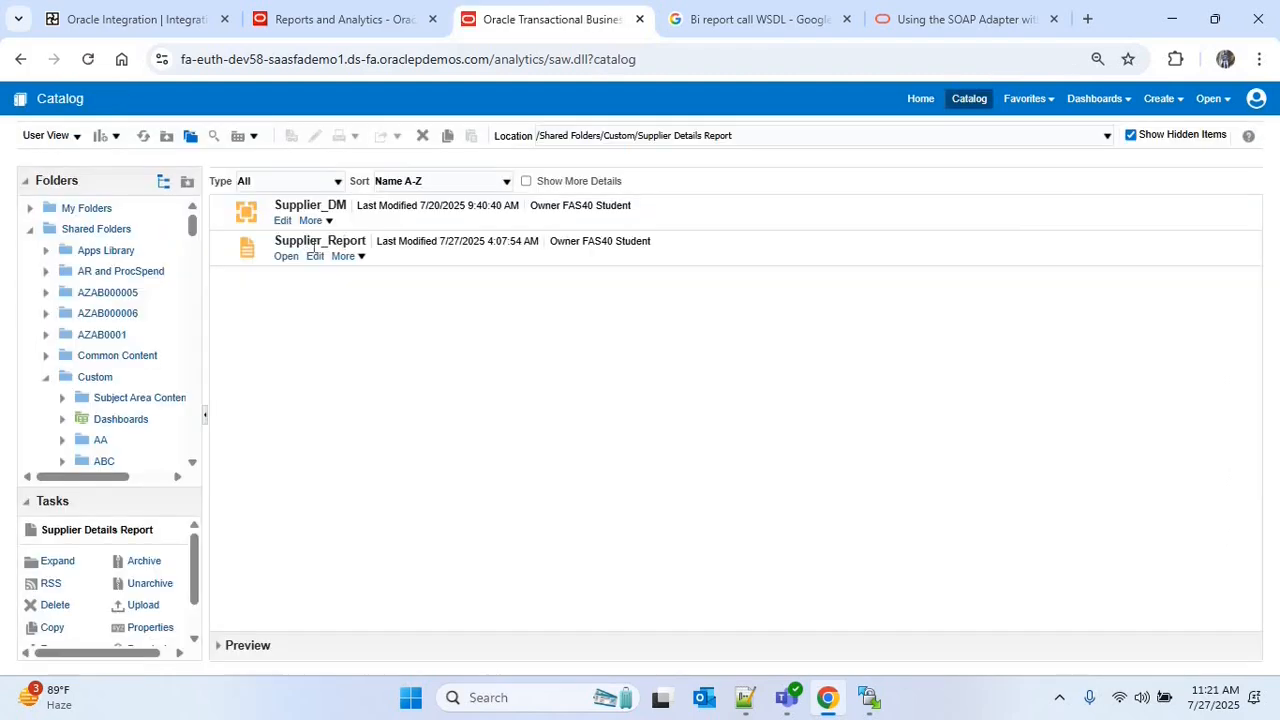
Open Supplier_Report's scheduling page and copy the report path Custom/Supplier Details Report/Supplier_Report.xdo from the overview
left_click(346, 258)
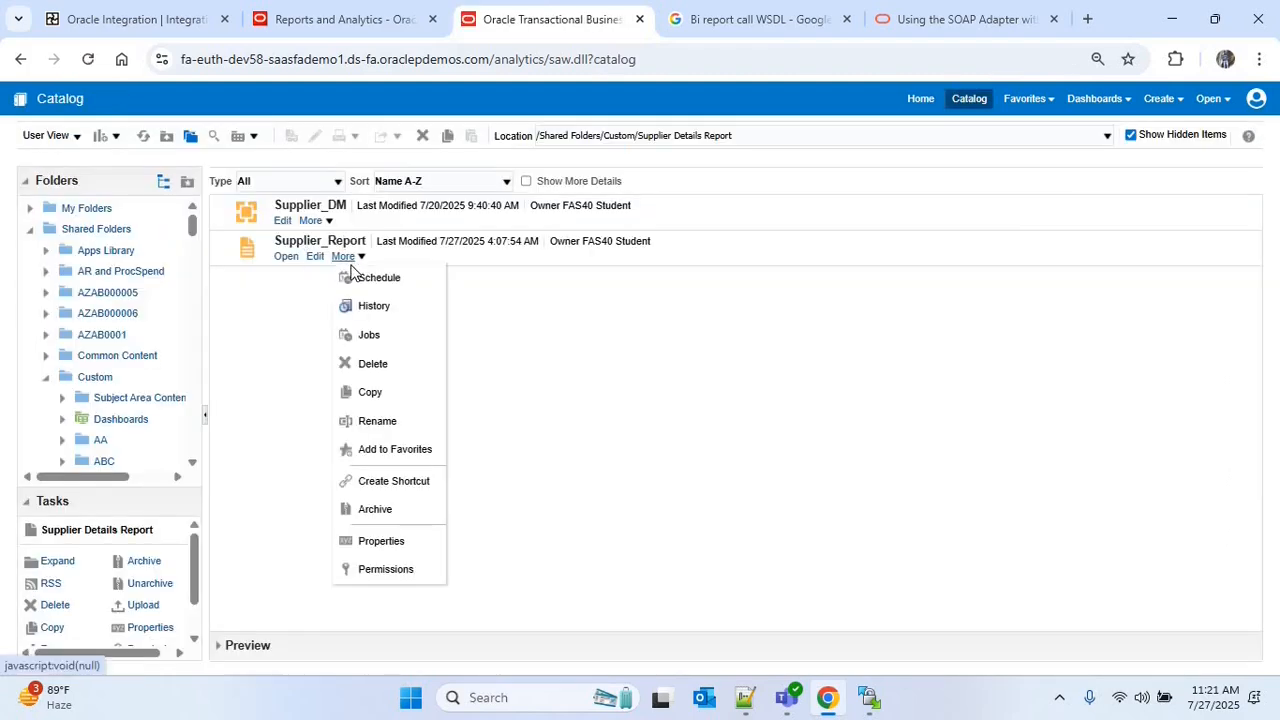
left_click(374, 279)
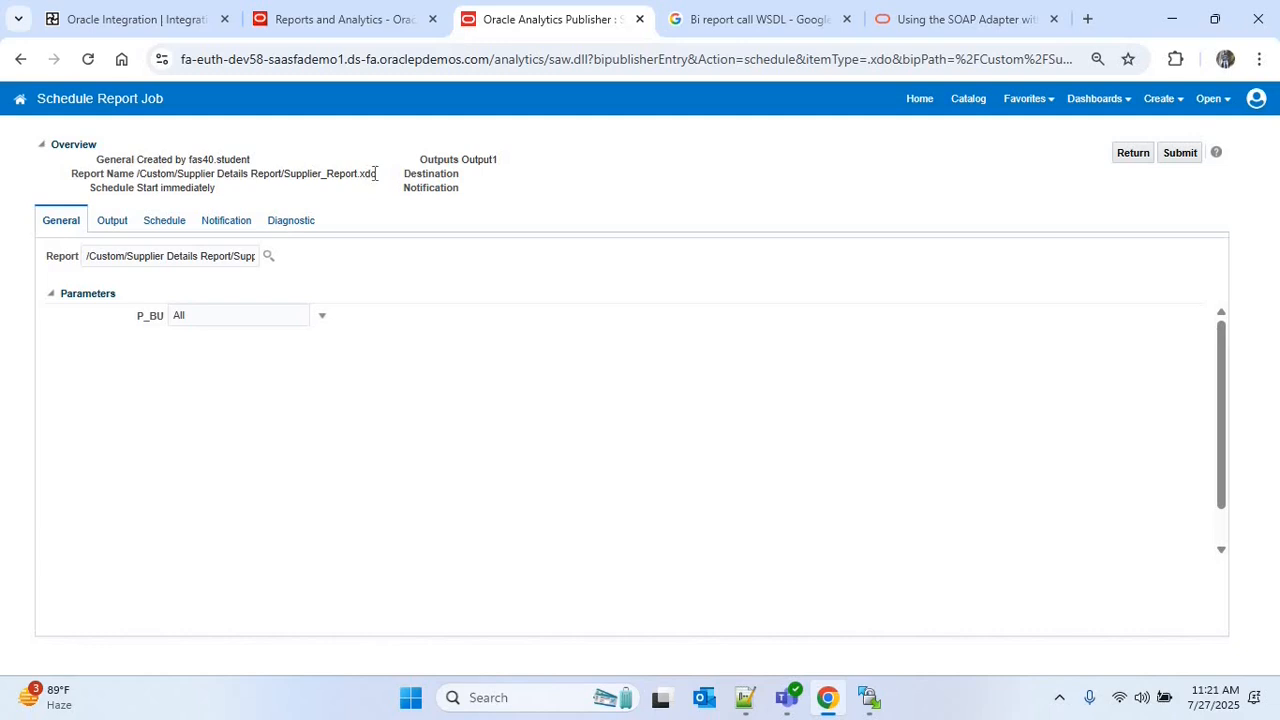
left_click_drag(366, 174, 150, 186)
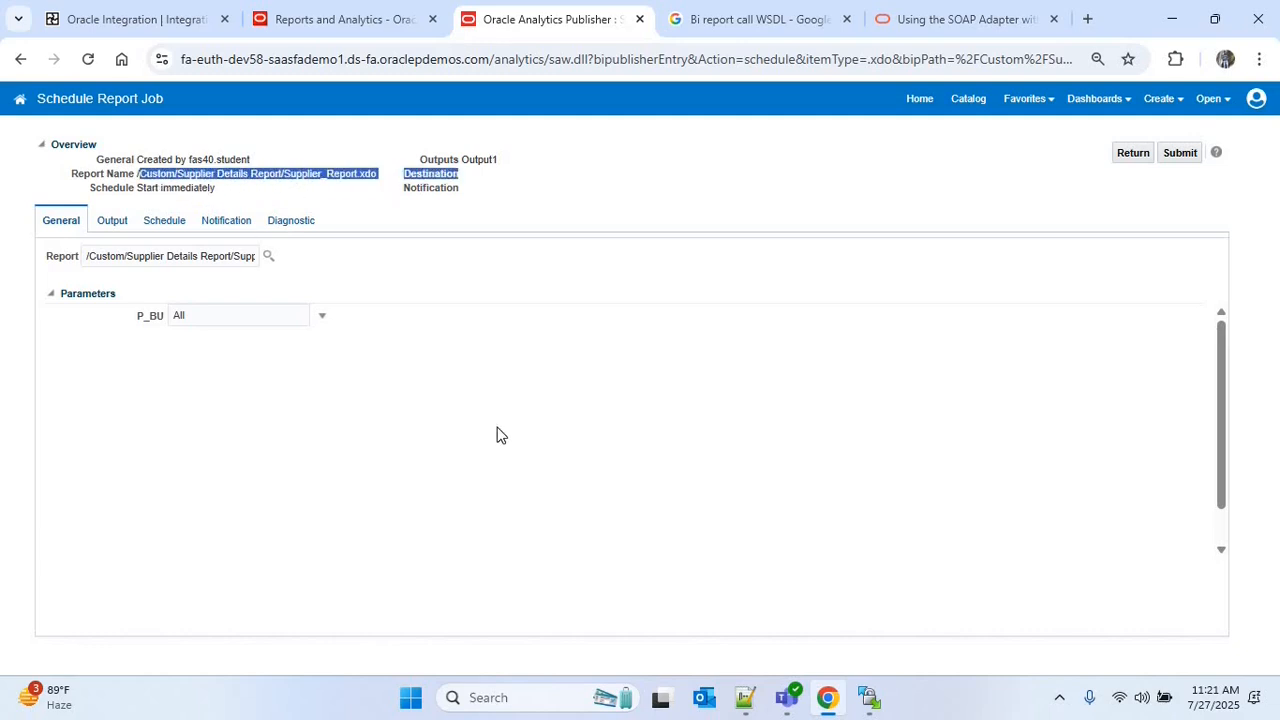
Return to the integration mapper, create the reportAbsolutePath target node and save its expression as 'Custom/Supplier Details Report/Supplier_Report.xdo'
left_click(140, 19)
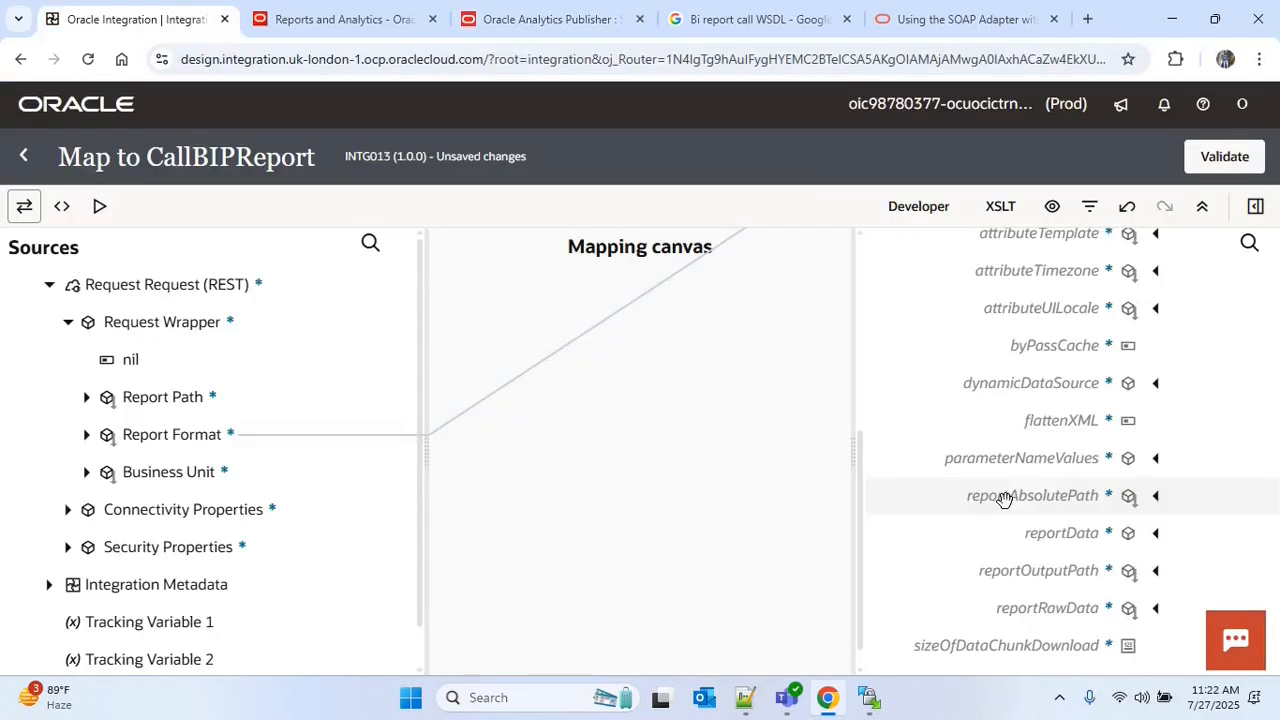
right_click(1004, 498)
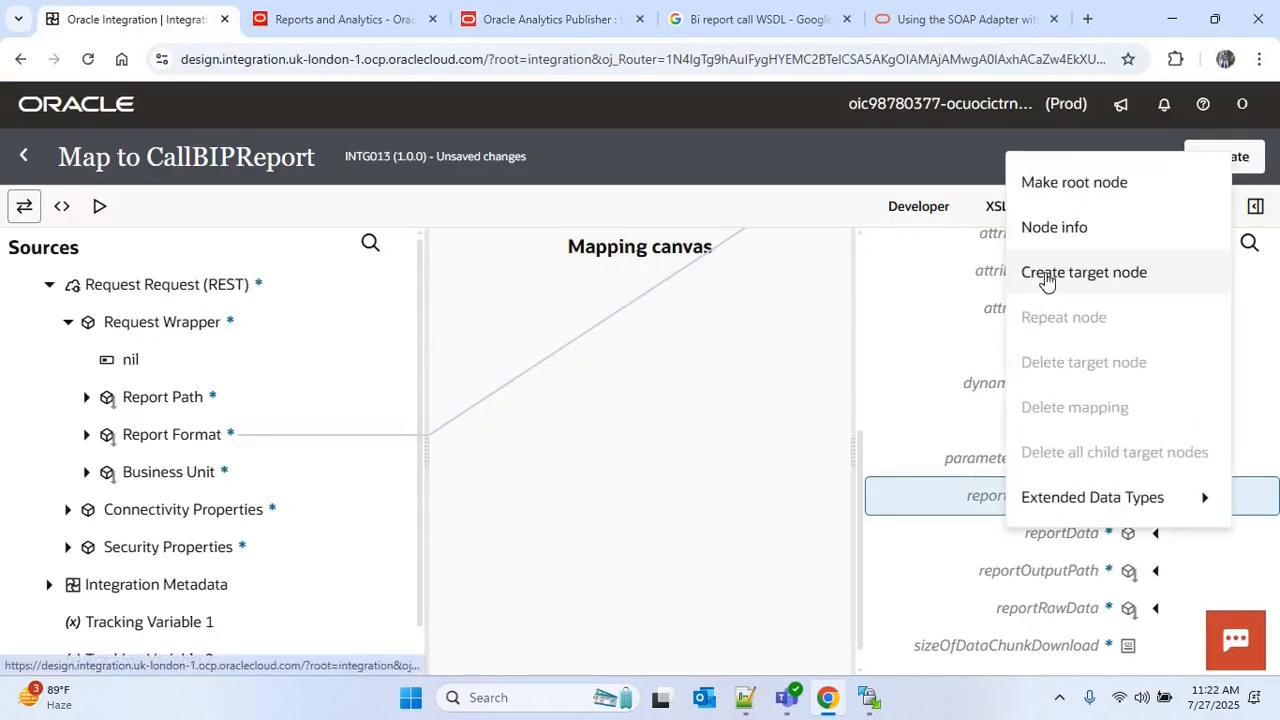
left_click(1046, 275)
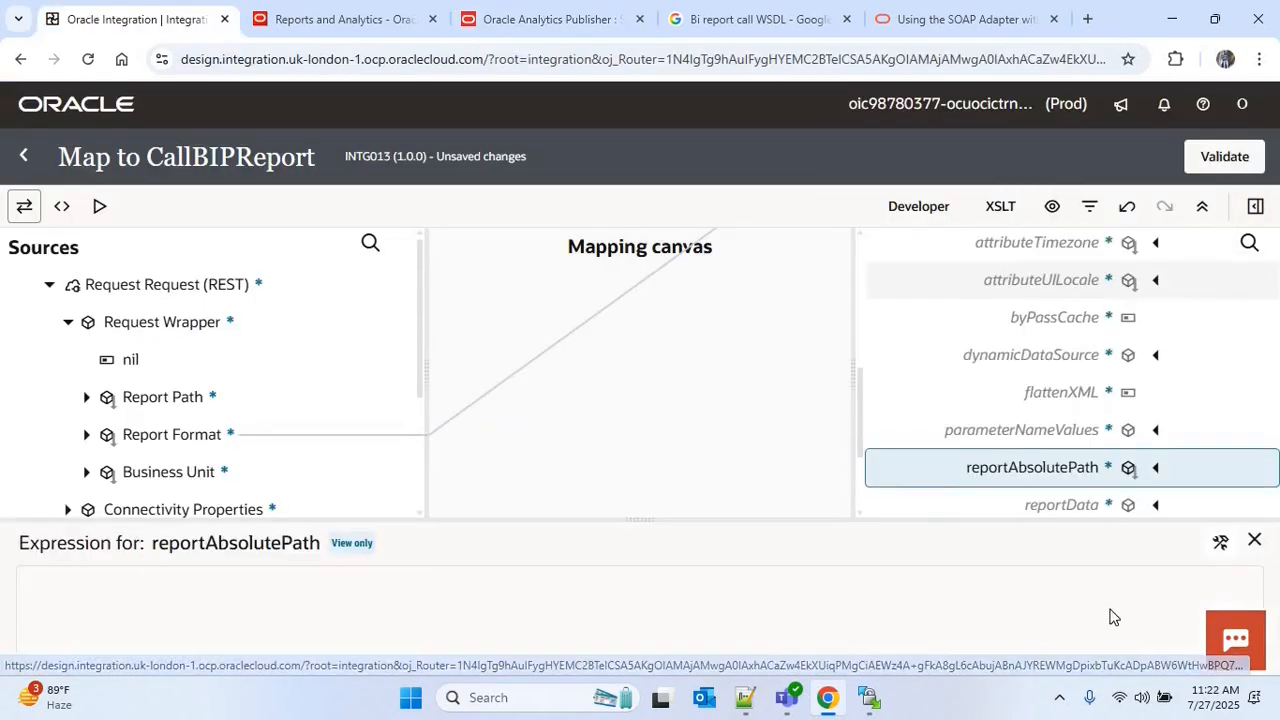
left_click(498, 600)
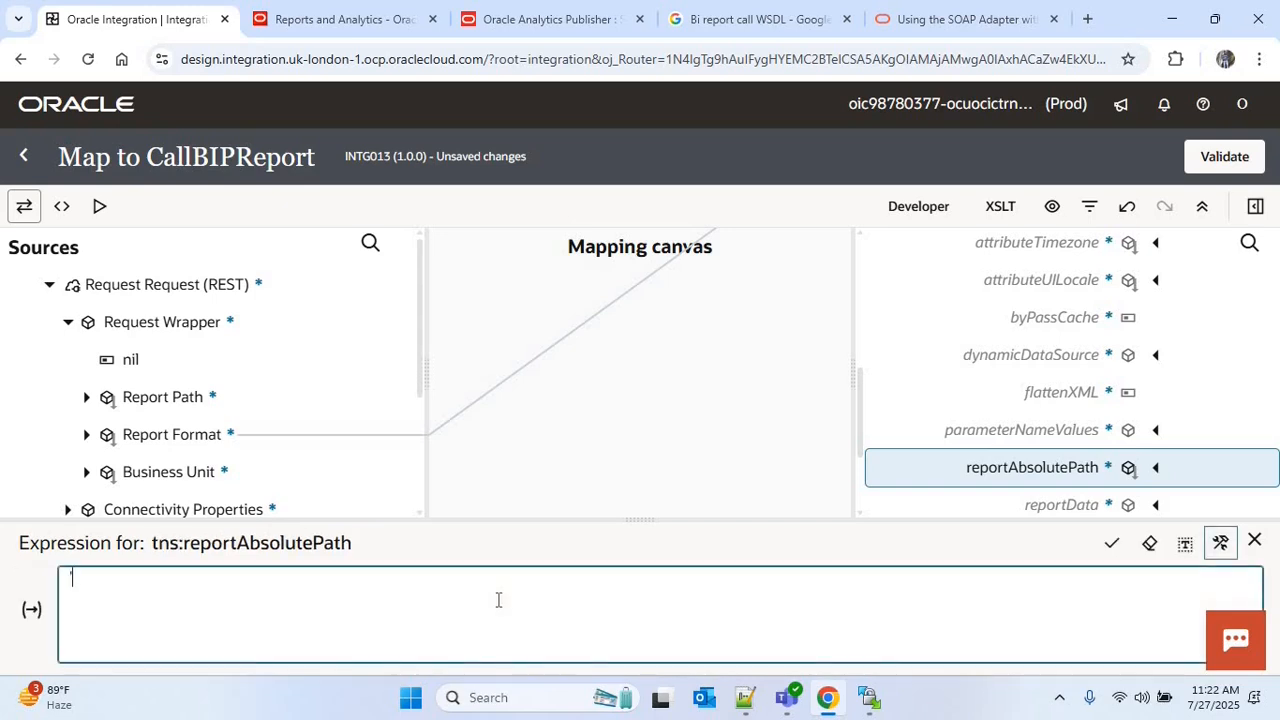
type("'Custom/Supplier Details Report/Supplier_Report.xdo\tDestination'")
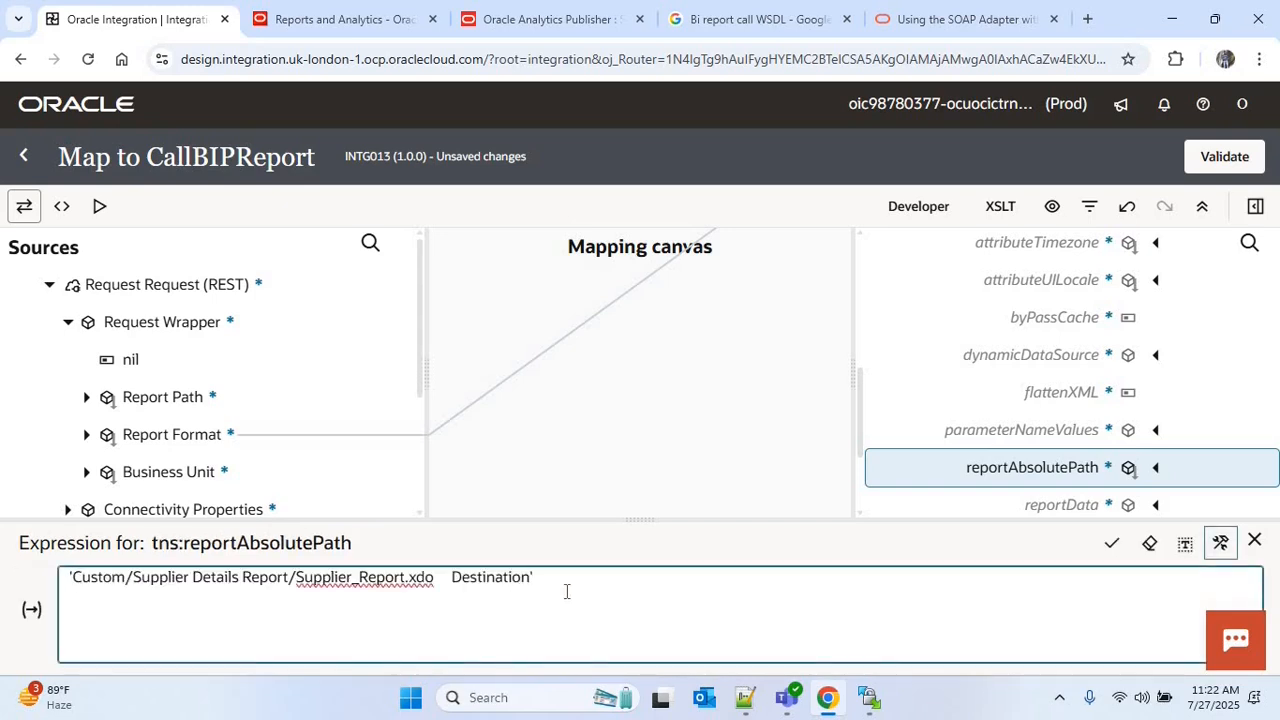
key("BackSpace")
key("BackSpace")
key("BackSpace")
key("BackSpace")
key("BackSpace")
key("BackSpace")
key("BackSpace")
key("BackSpace")
key("BackSpace")
key("BackSpace")
key("BackSpace")
key("BackSpace")
key("BackSpace")
key("BackSpace")
key("BackSpace")
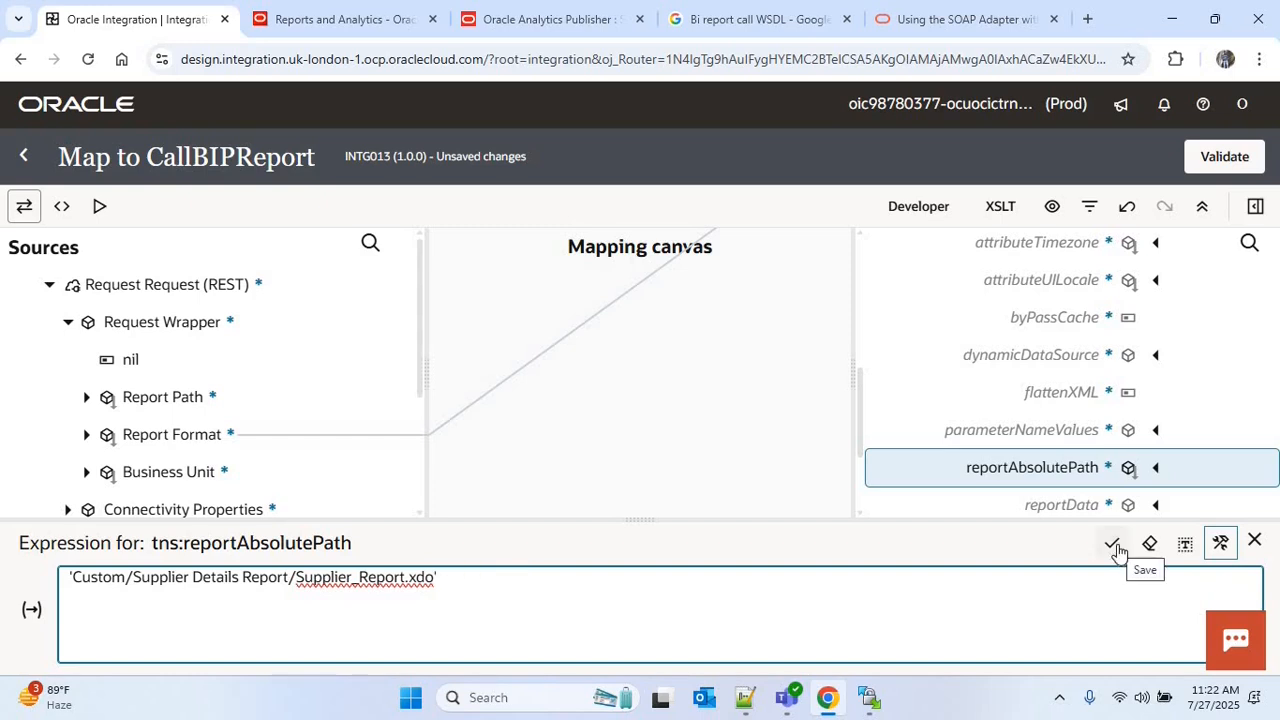
left_click(1117, 550)
left_click(1254, 542)
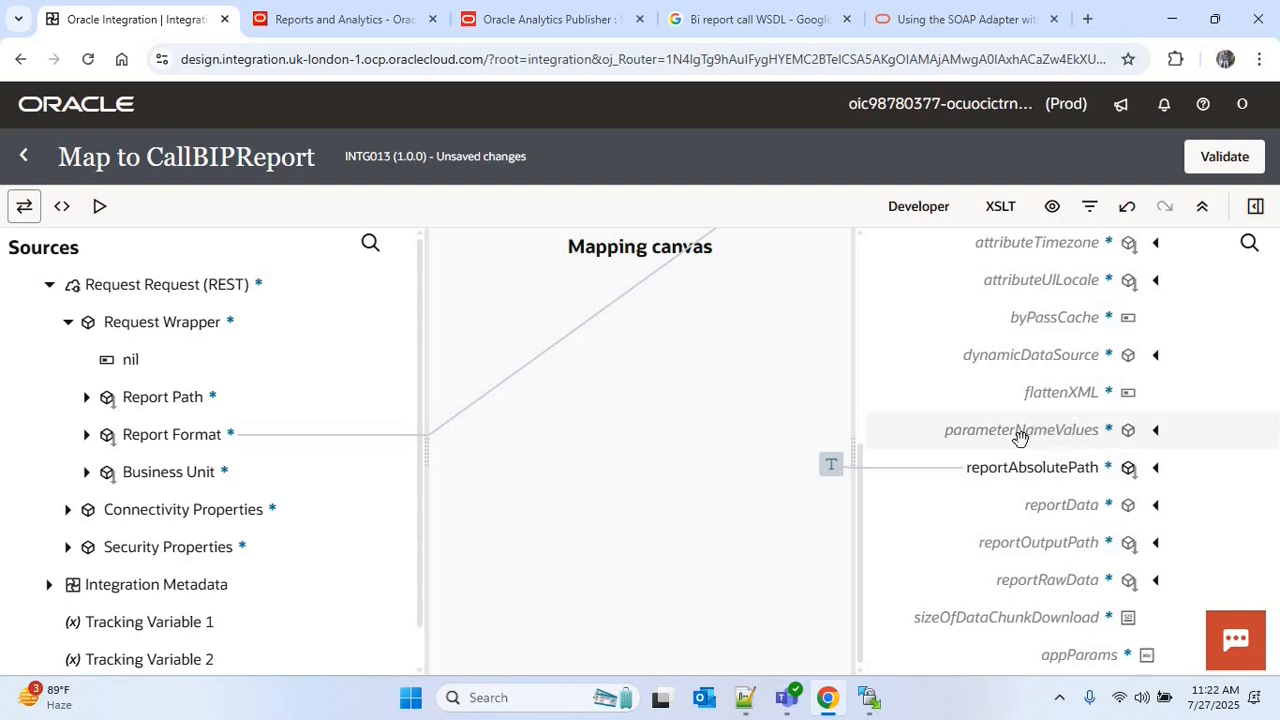
Expand parameterNameValues and its item in the target, and create a target node for name
left_click(1157, 434)
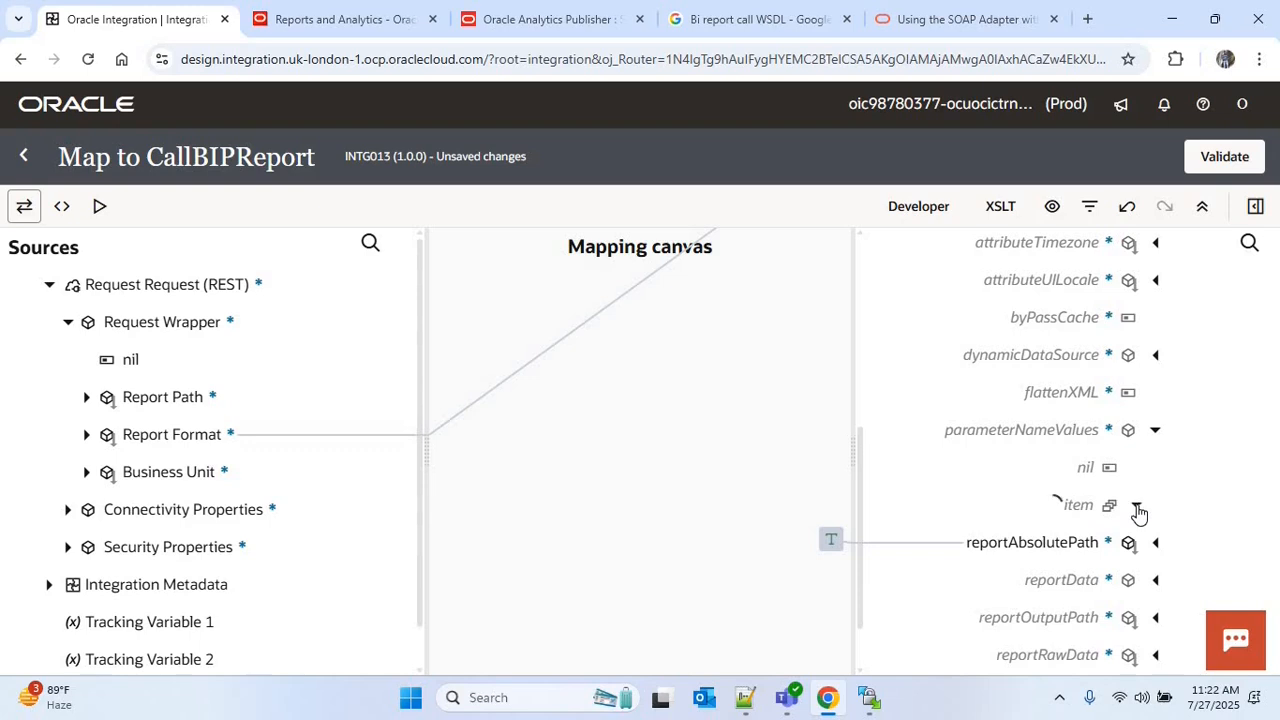
left_click(1137, 506)
left_click_drag(857, 409, 860, 560)
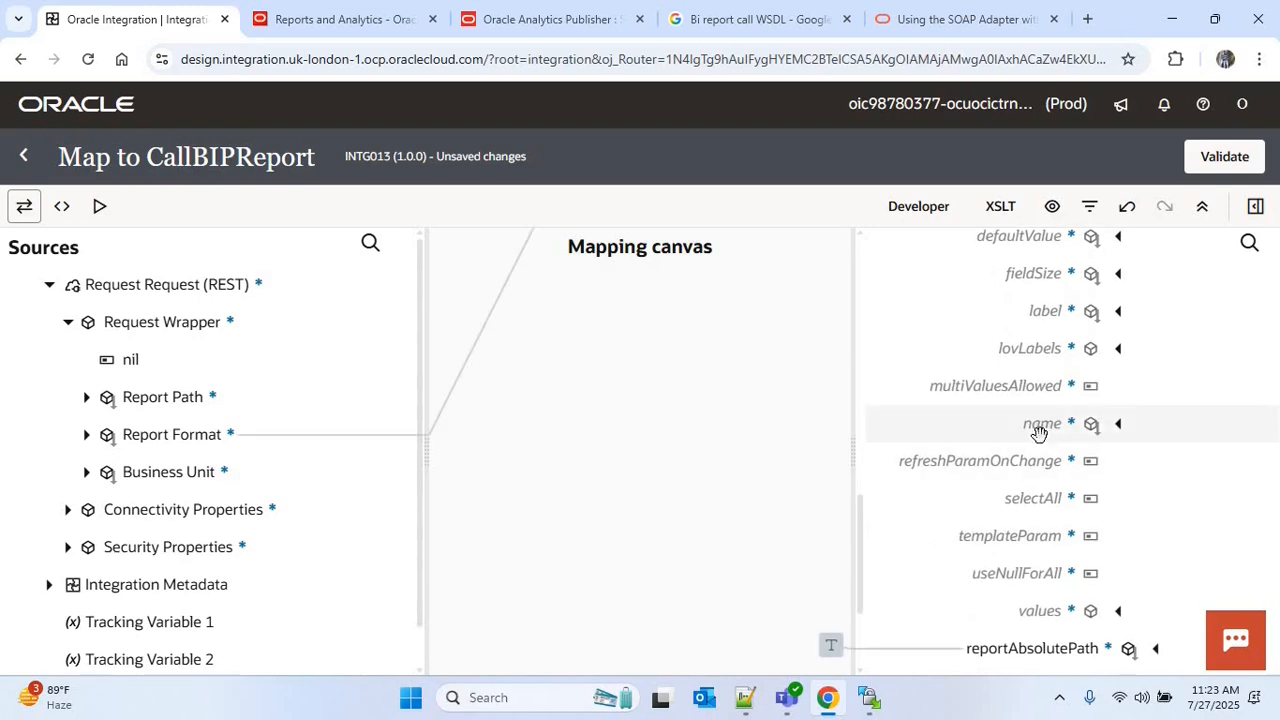
right_click(1042, 427)
left_click(1116, 218)
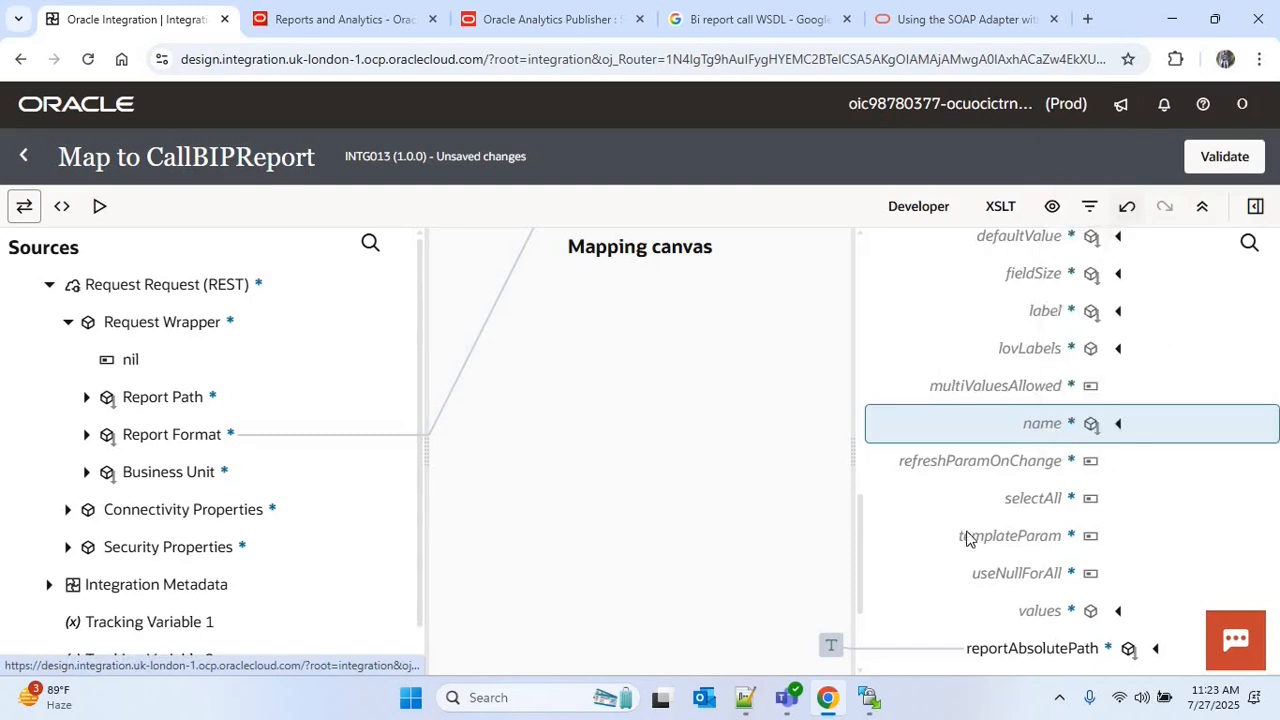
left_click(1058, 463)
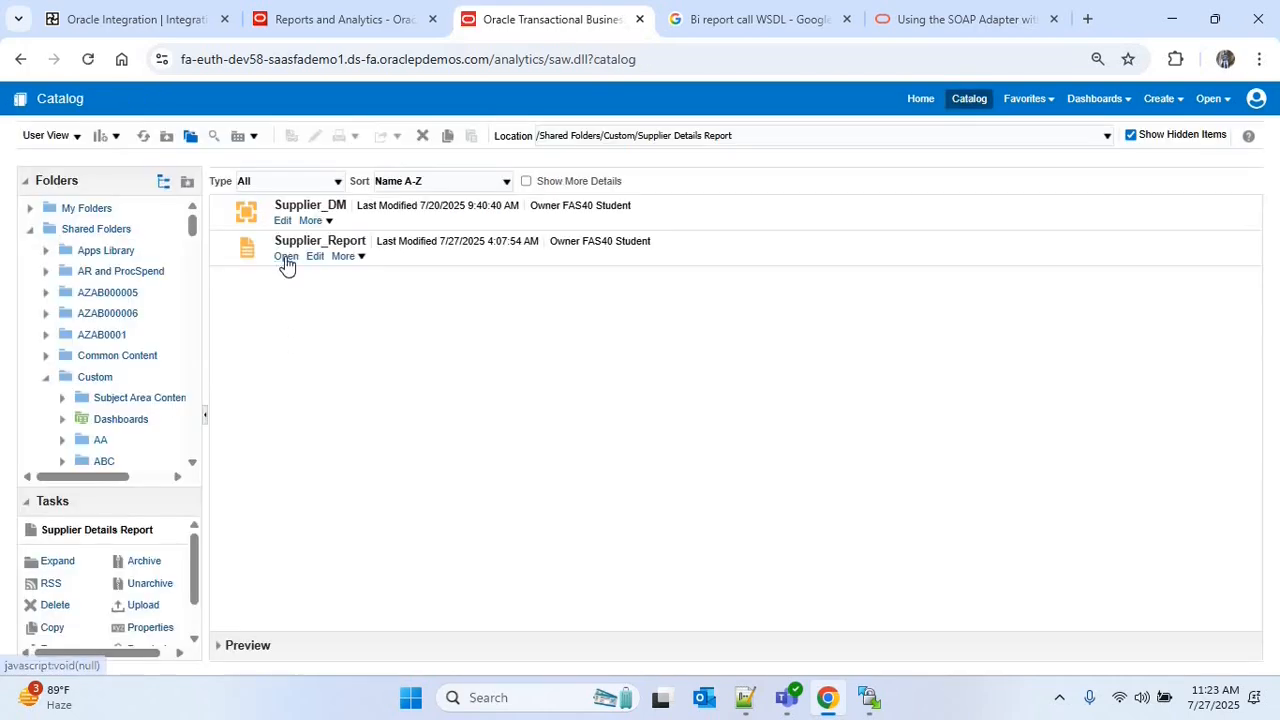
Open Supplier_Report to look up its parameter name, and enter P_BU as the mapper's name expression
left_click(286, 257)
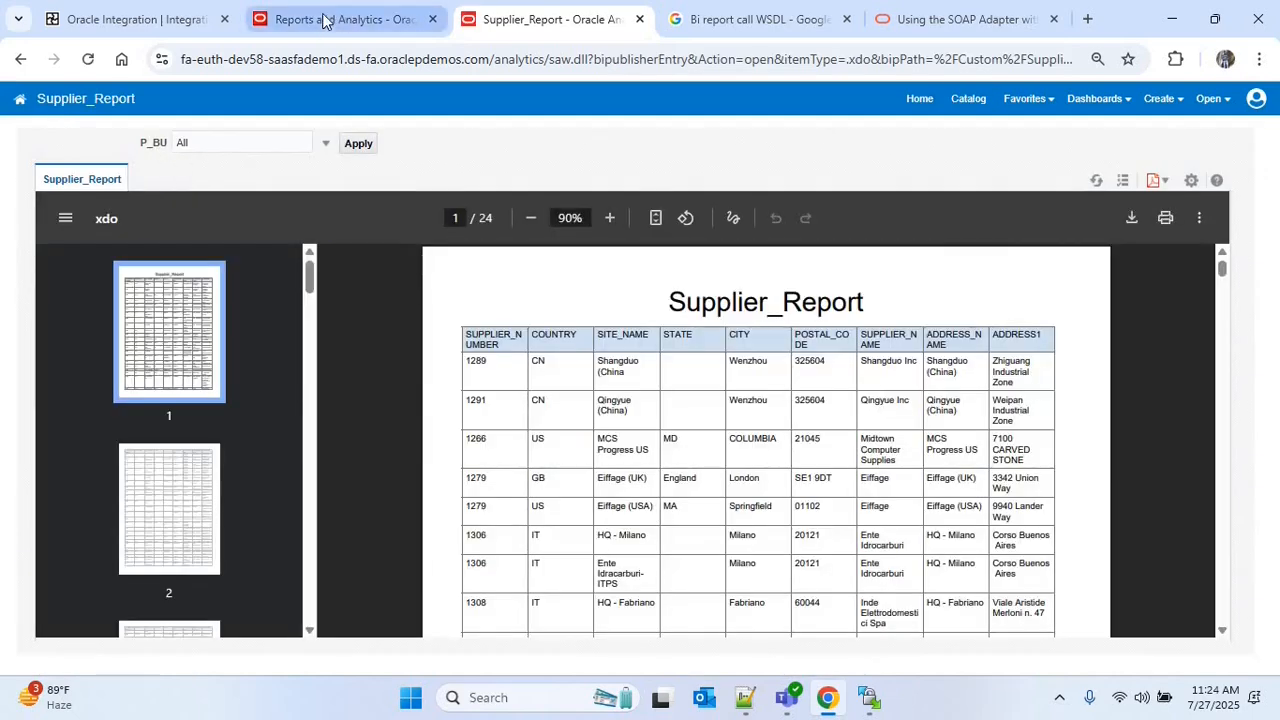
left_click(140, 19)
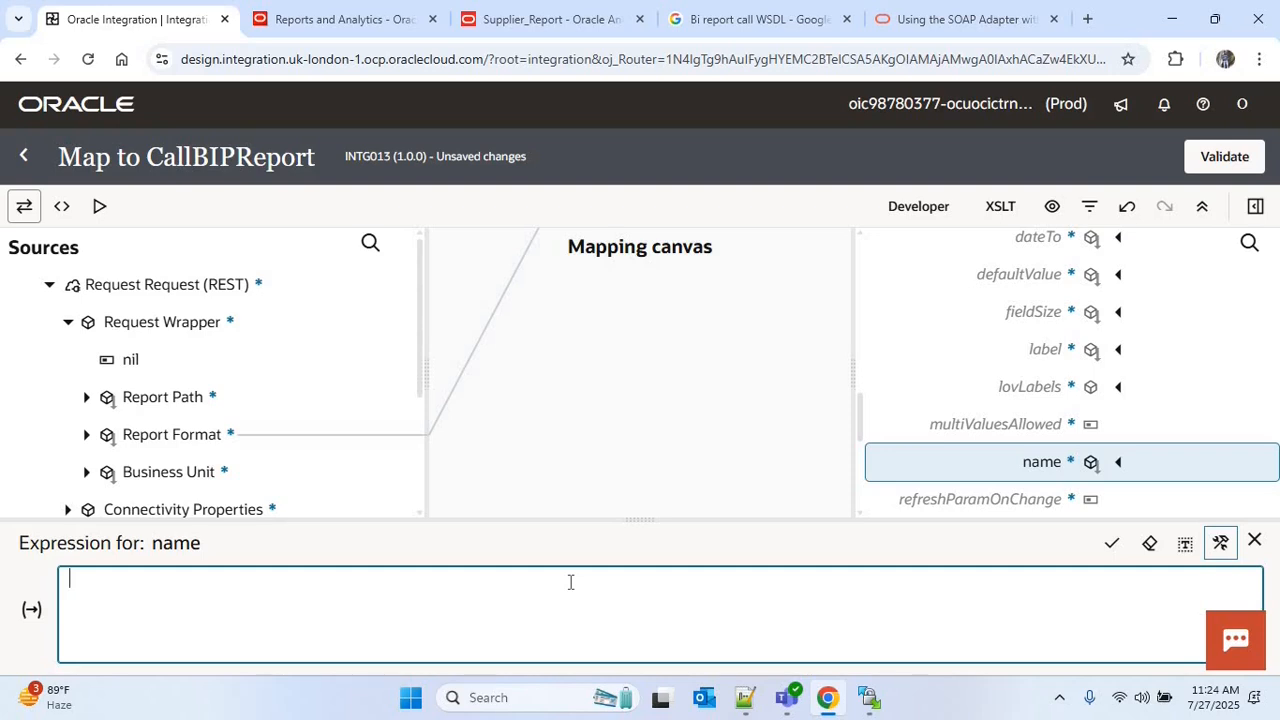
type("'P_BU'")
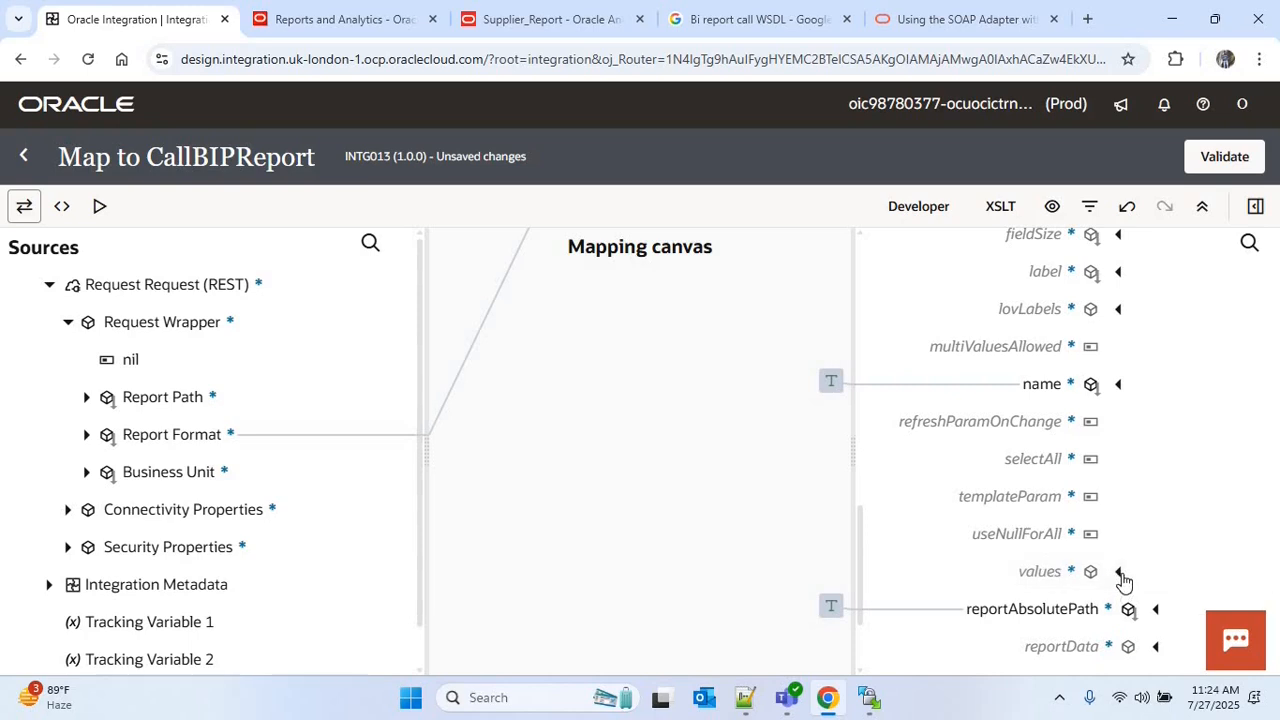
Expand values under the parameter item and map the source Business Unit to its item node
left_click(1120, 576)
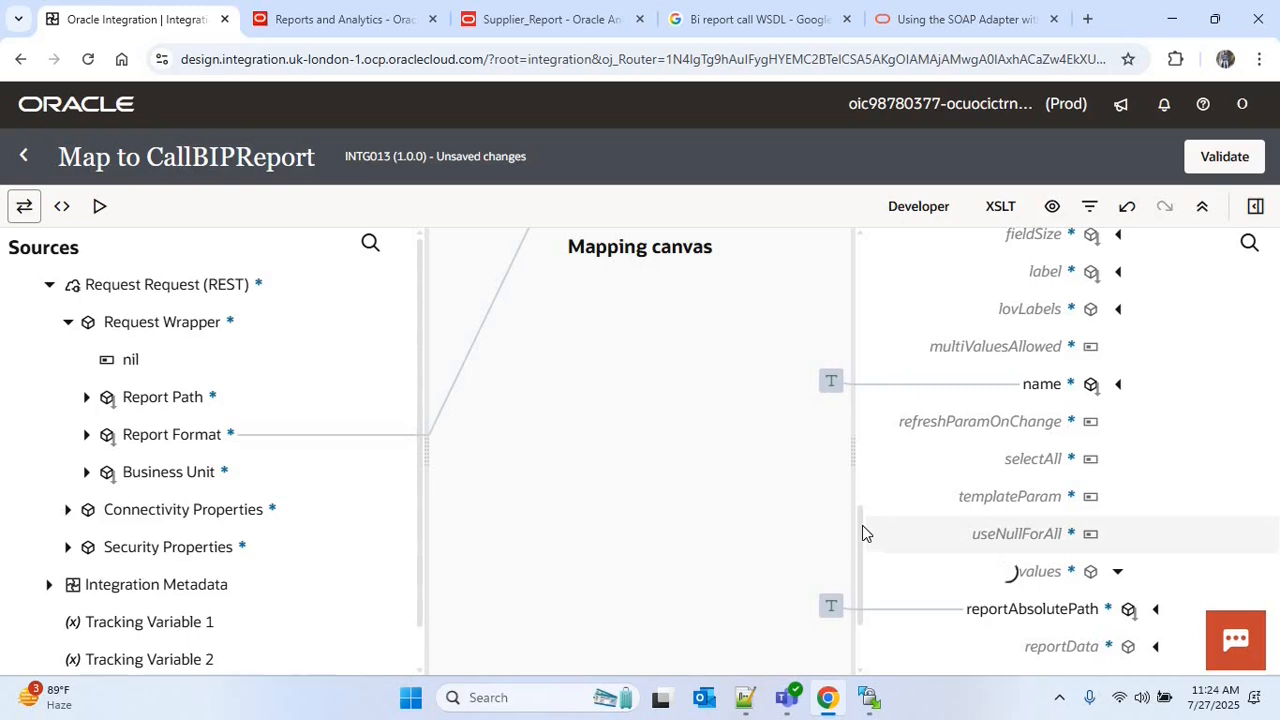
scroll(866, 594, "down", 3)
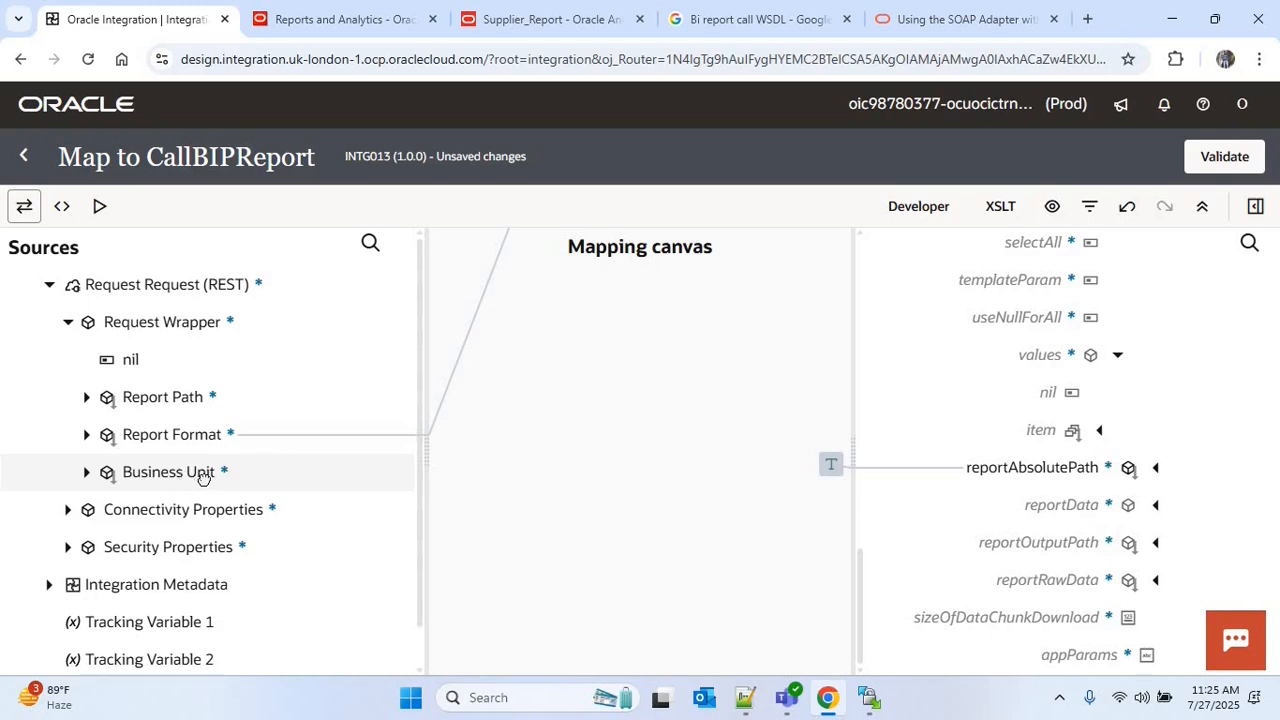
left_click_drag(200, 474, 1038, 431)
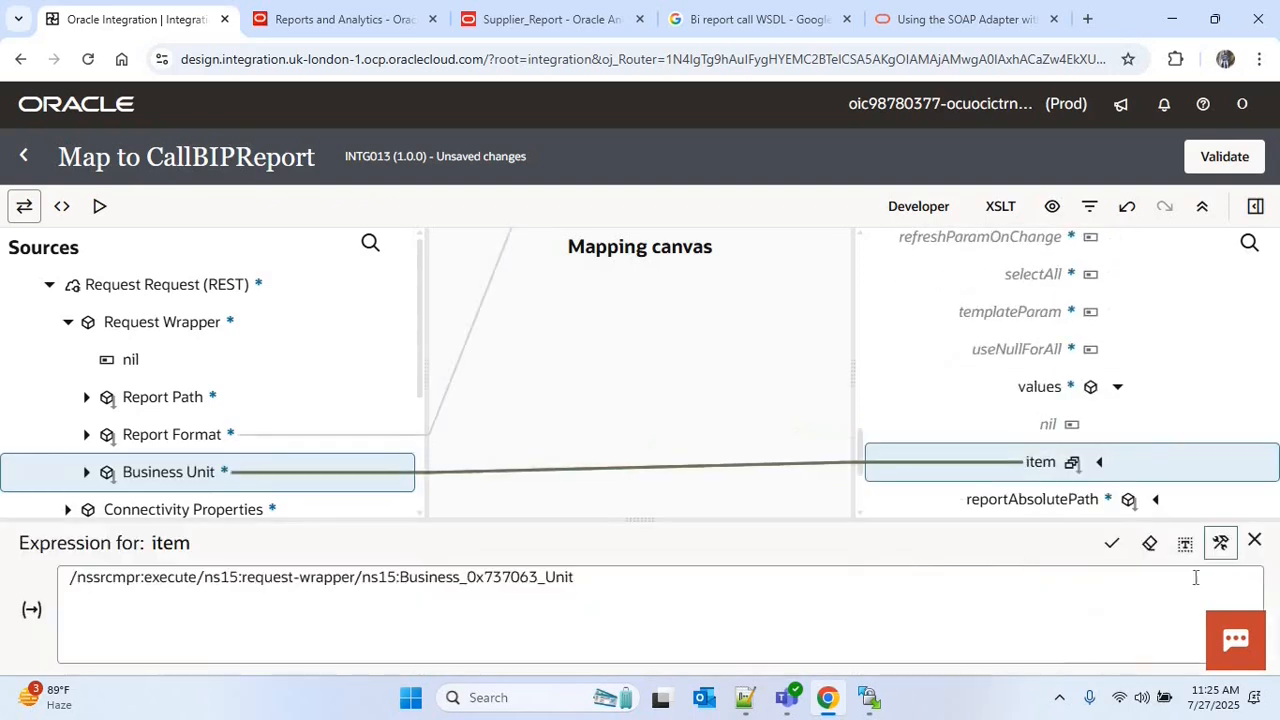
left_click(1254, 540)
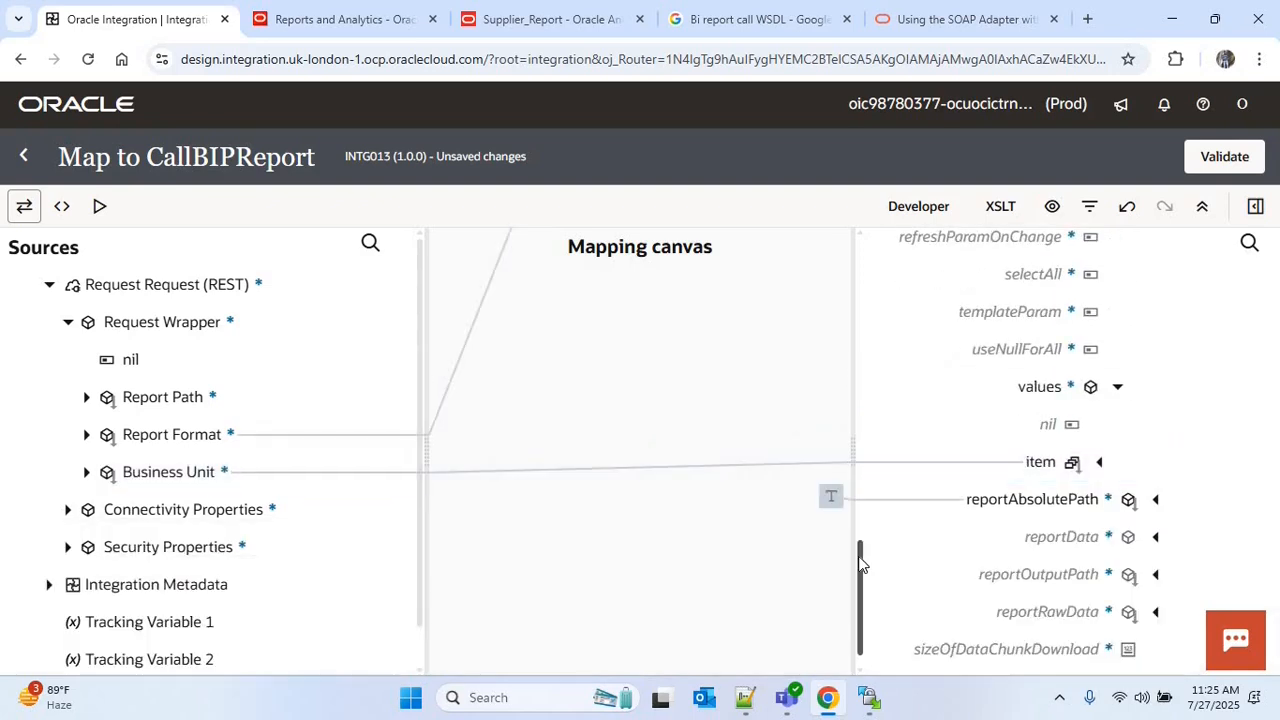
Examine the item node under parameterNameValues and its option for repeating the node for additional parameters
left_click_drag(860, 563, 860, 556)
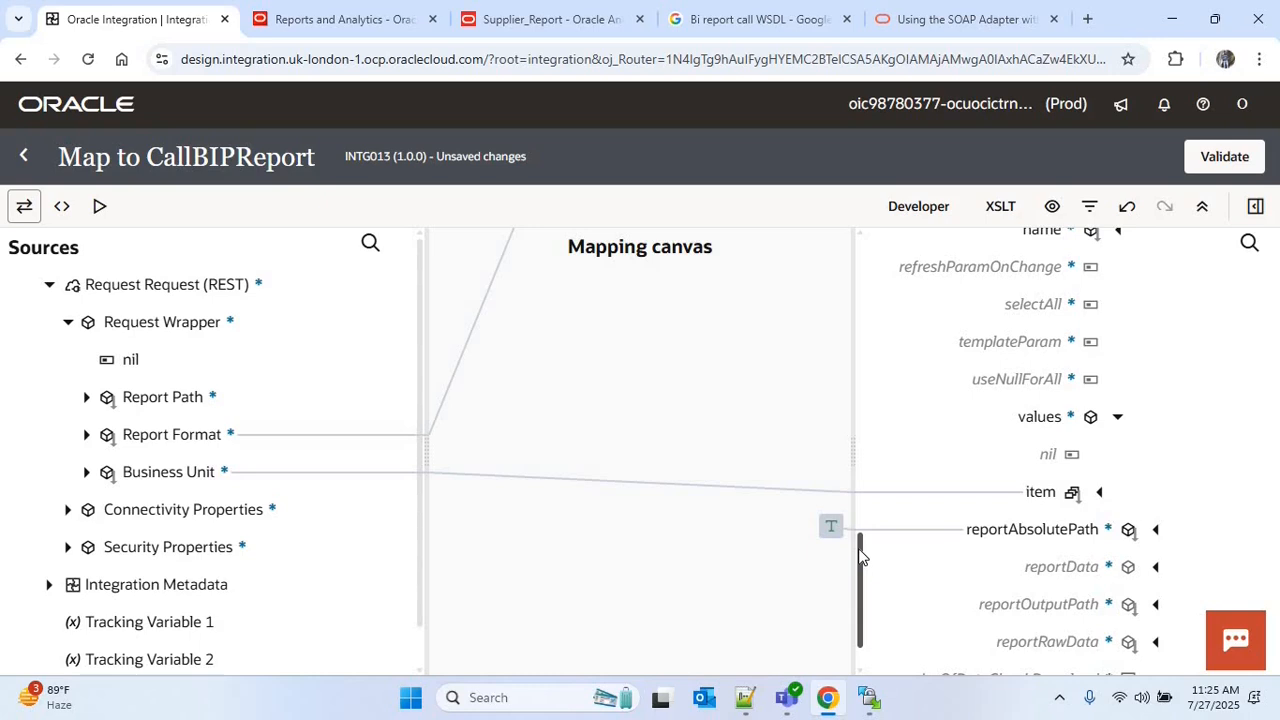
left_click_drag(862, 558, 863, 376)
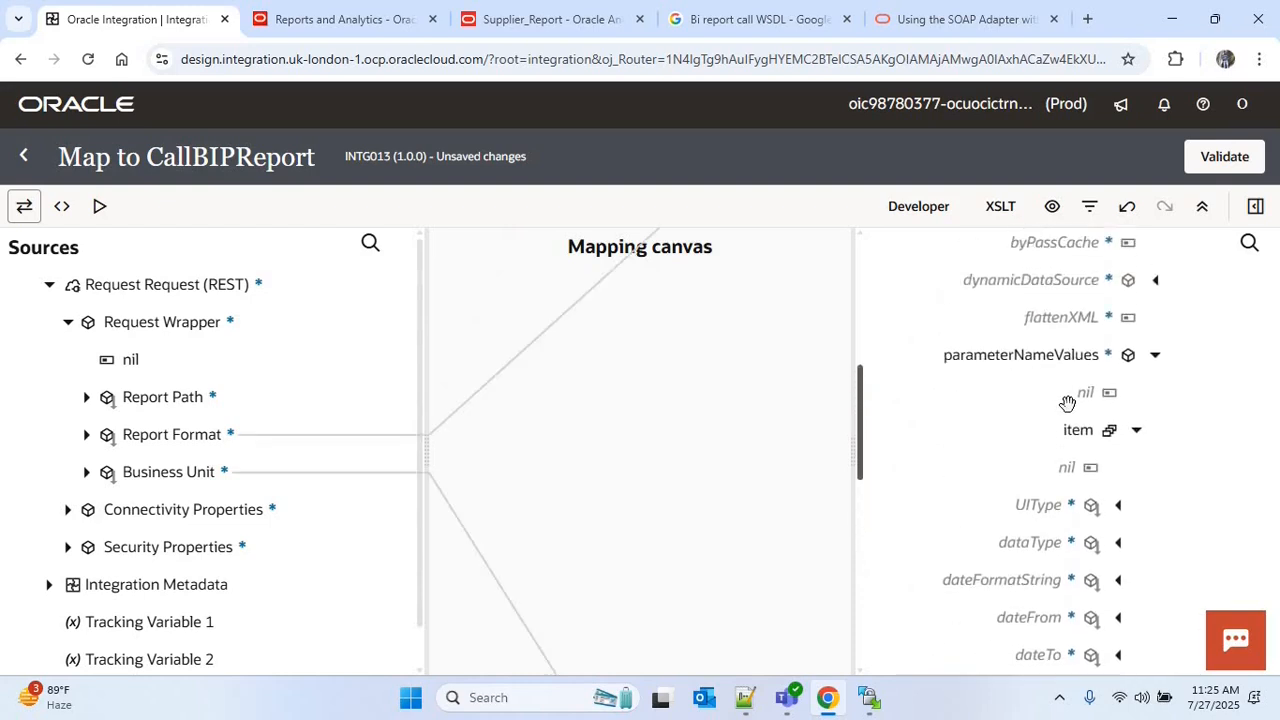
left_click(1137, 431)
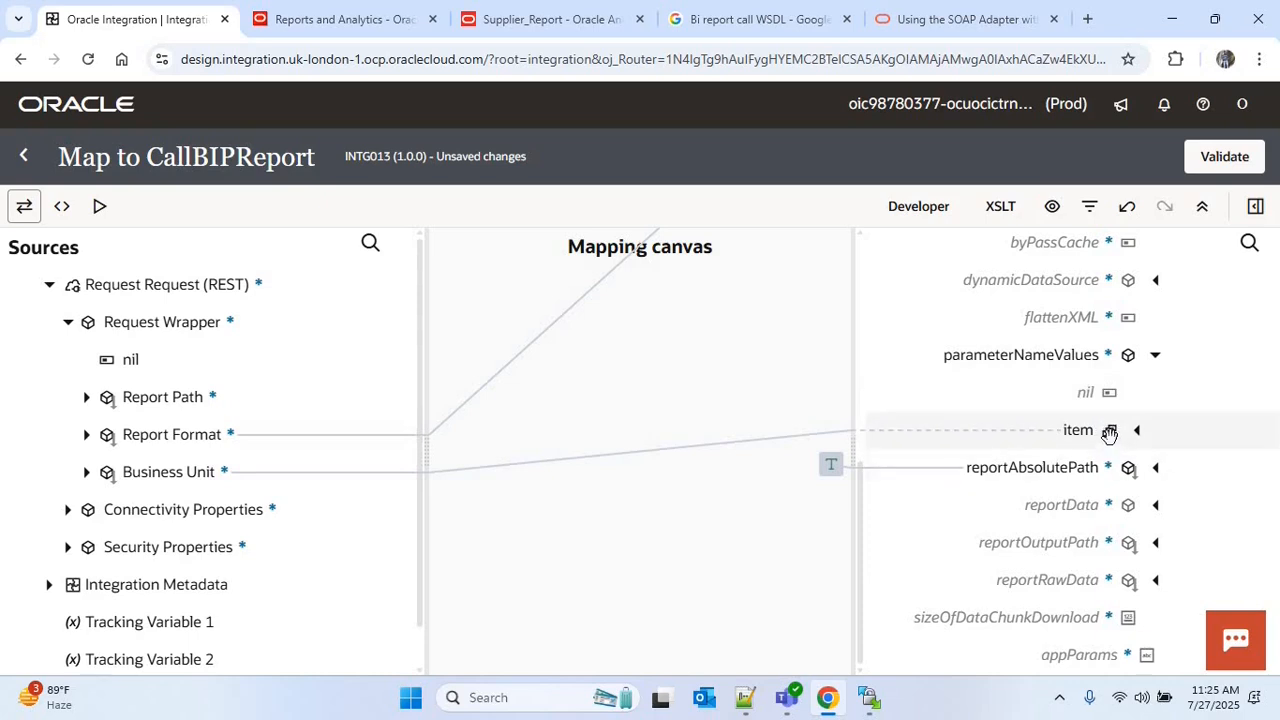
left_click(1107, 430)
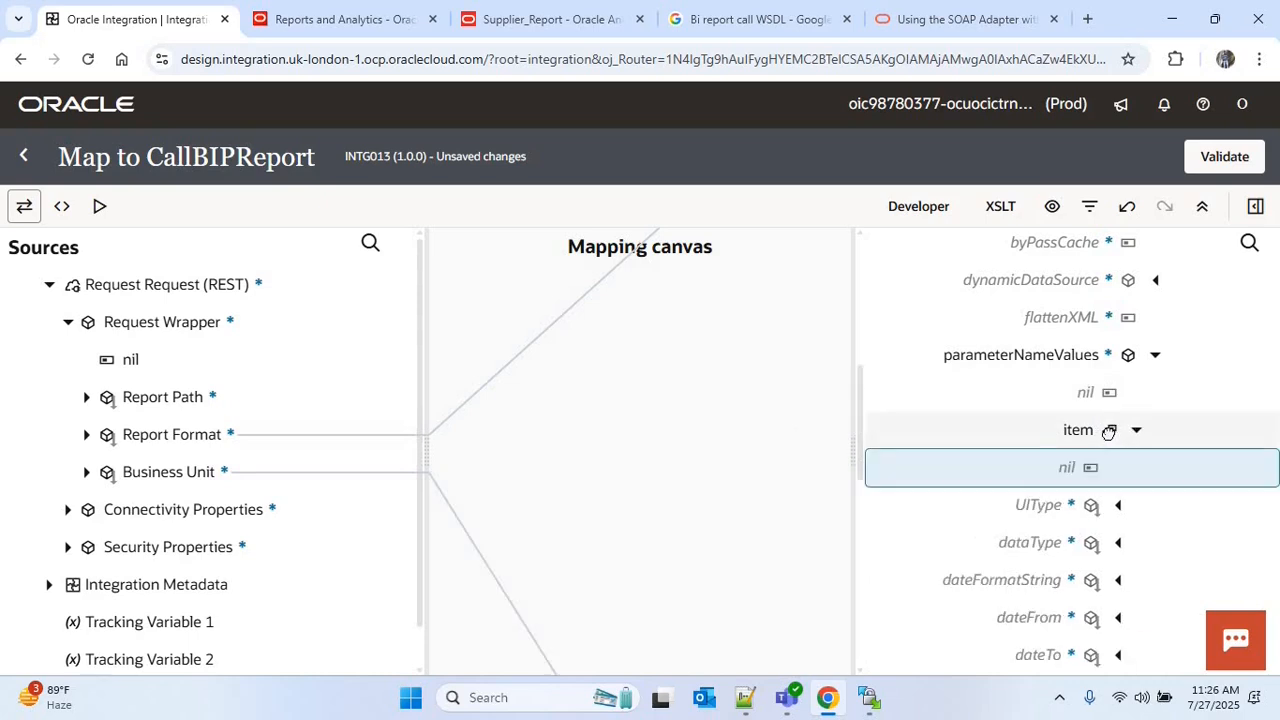
right_click(1108, 430)
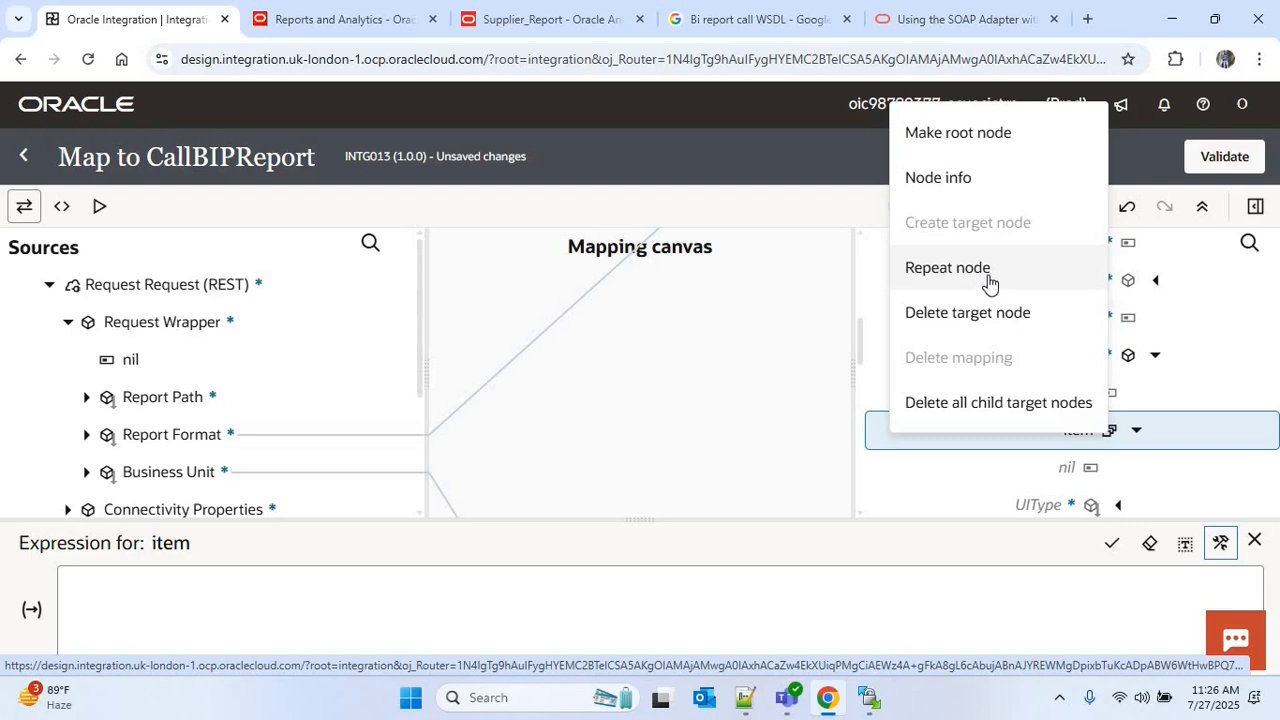
left_click(1257, 541)
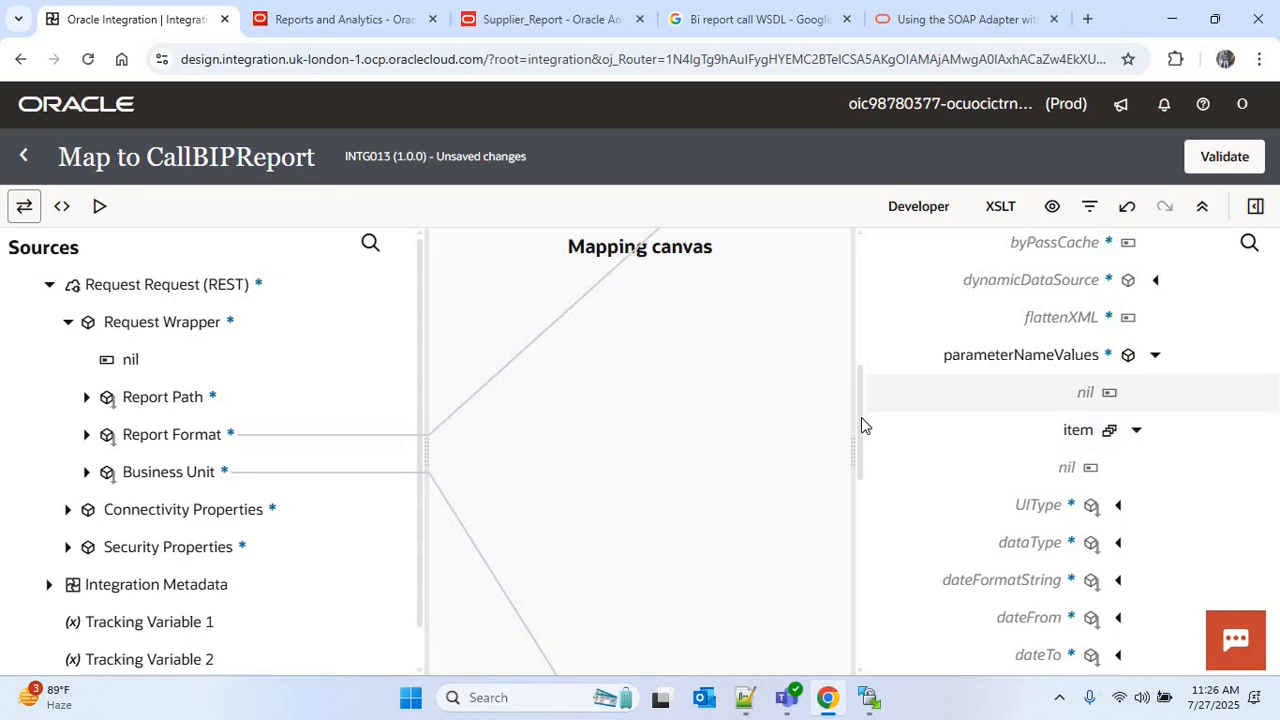
Create the sizeOfDataChunkDownload target node and save its expression as '-1'
left_click_drag(861, 417, 861, 455)
left_click_drag(862, 525, 861, 662)
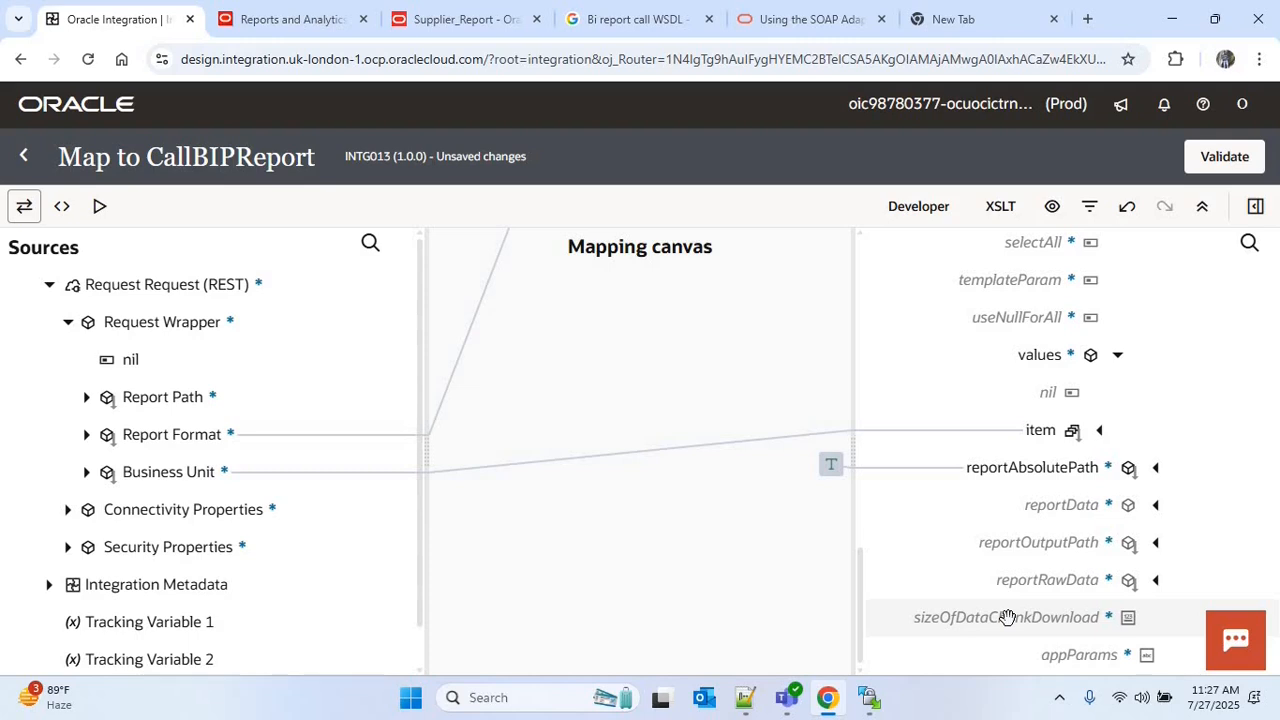
right_click(1006, 617)
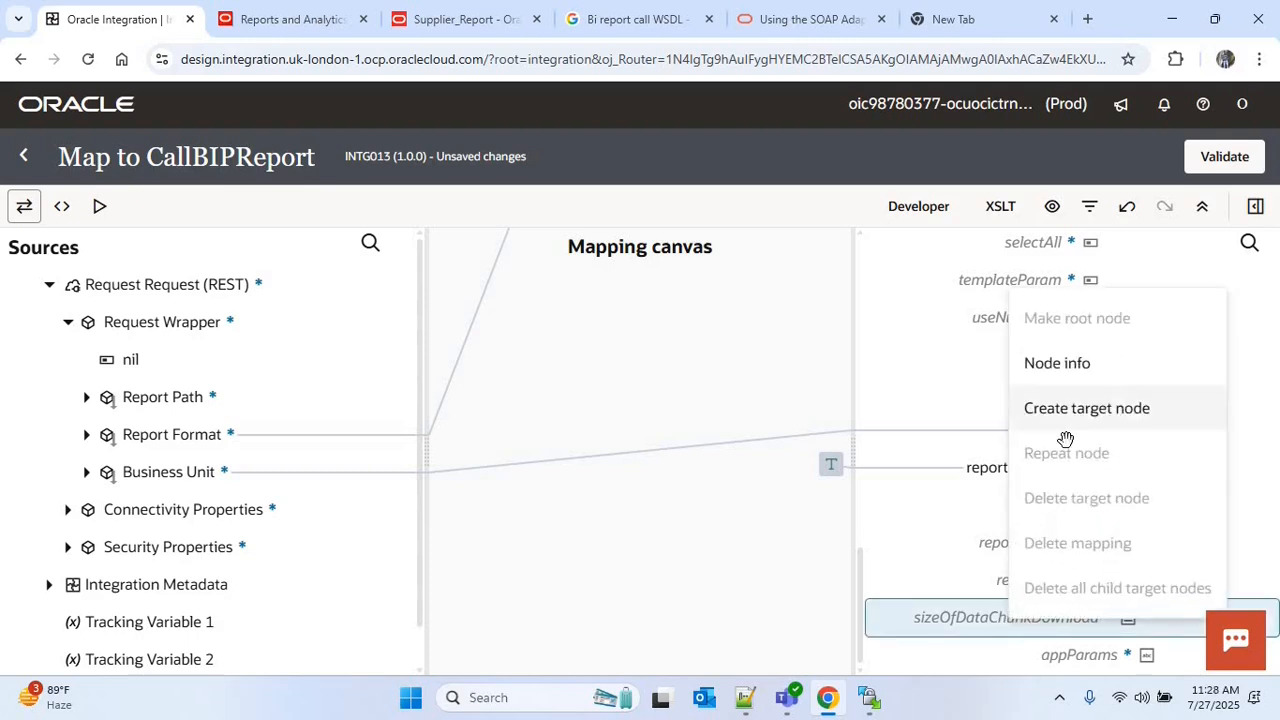
left_click(1063, 424)
left_click(964, 603)
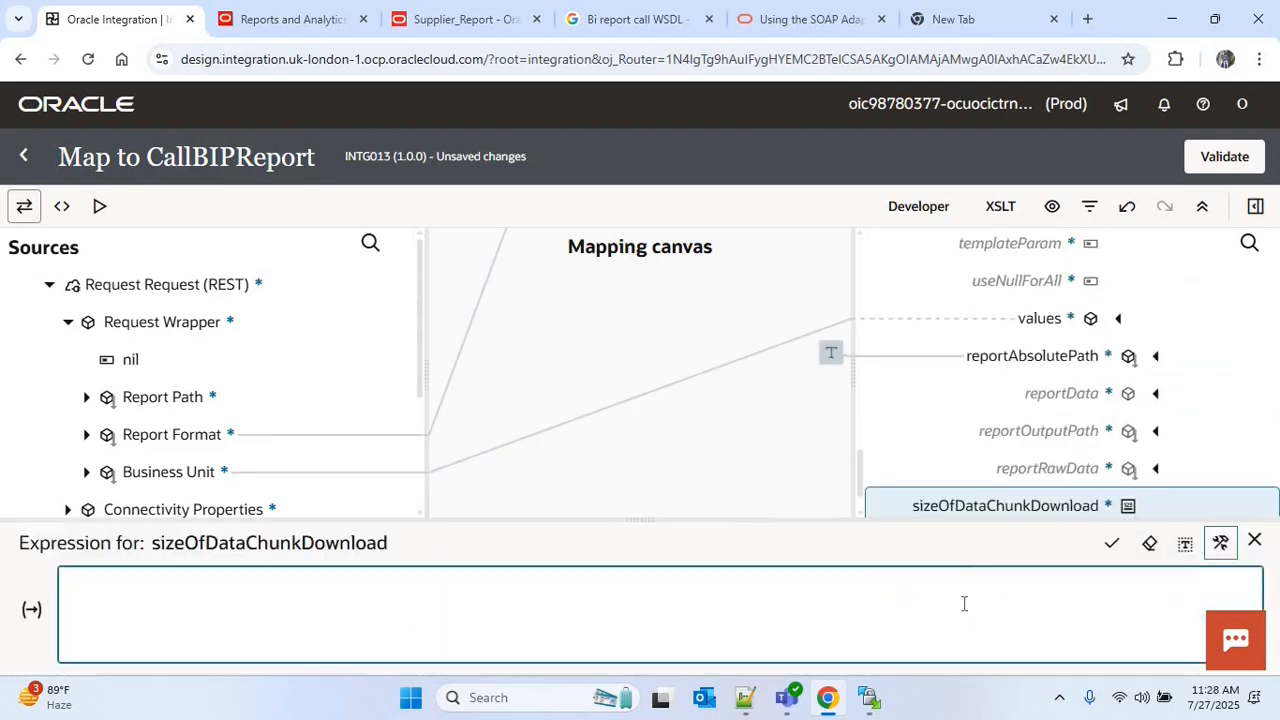
type("\"")
type("-1")
type("'")
left_click(1111, 543)
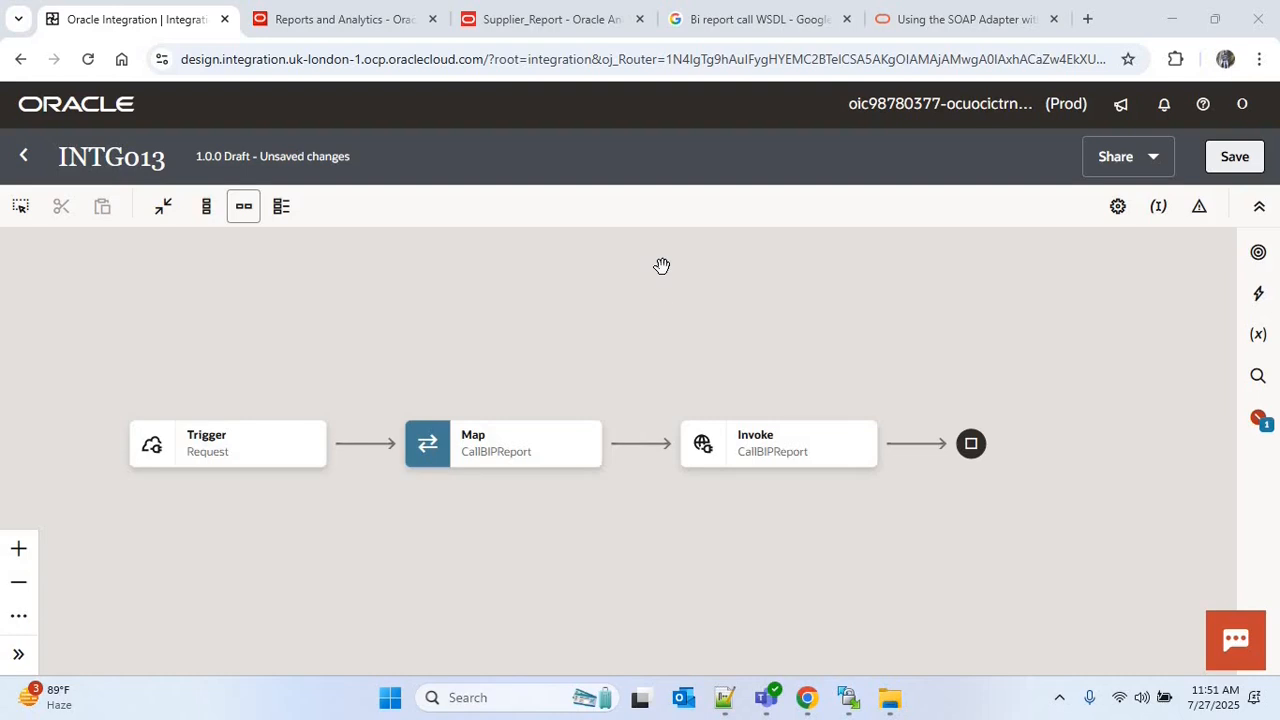
Search Google for "opaque schema in oic download" and open Oracle's "Use a Stage File Write Operation with an Opaque Schema" page in a separate tab
left_click(1088, 20)
type("op")
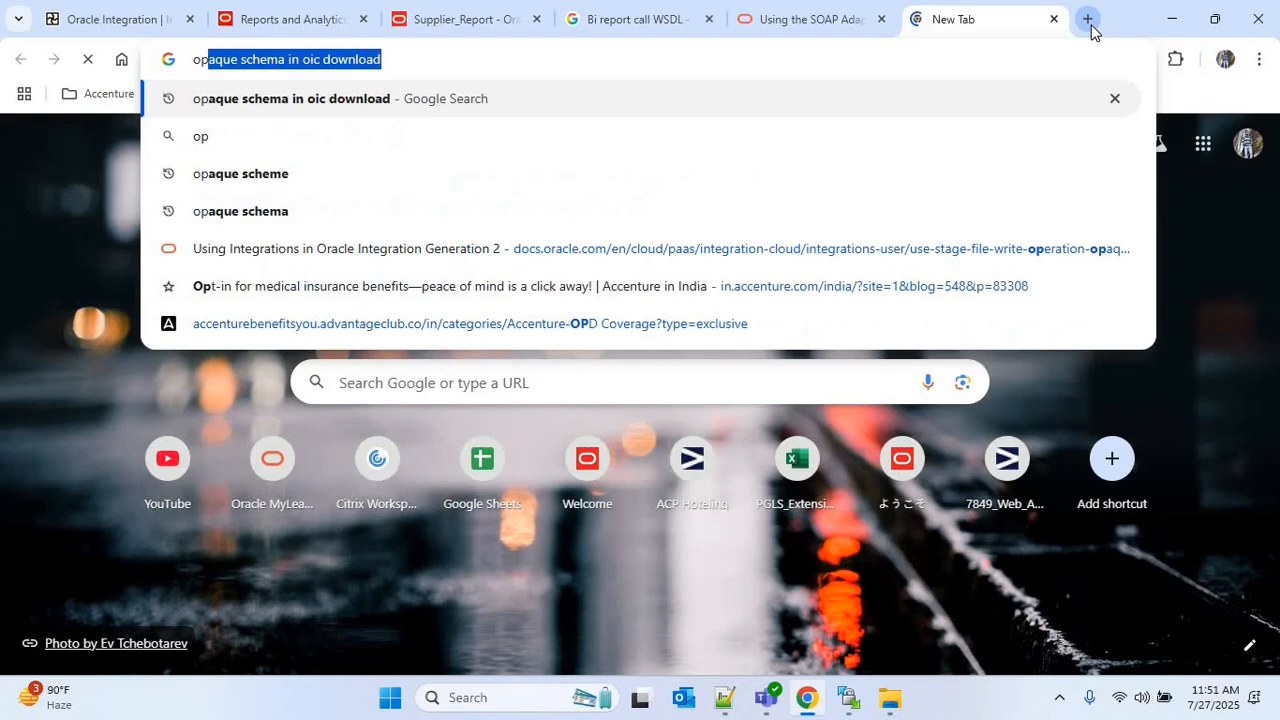
key("Return")
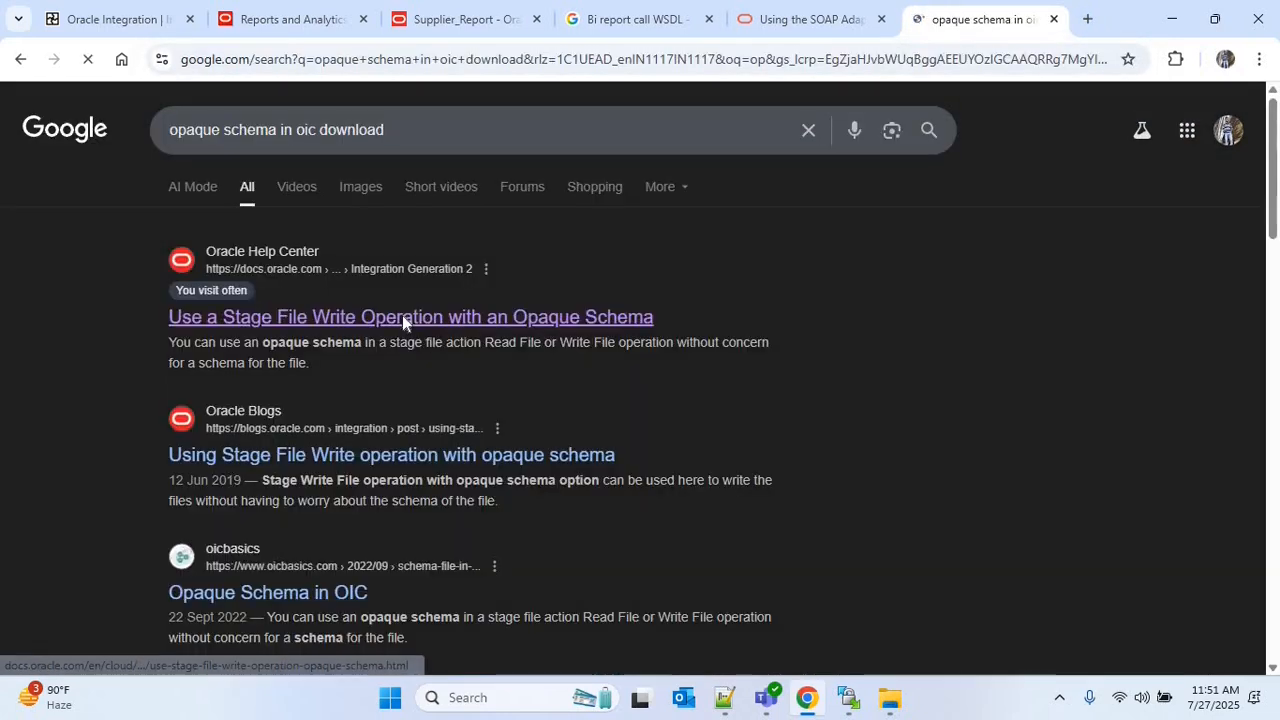
right_click(402, 316)
left_click(436, 341)
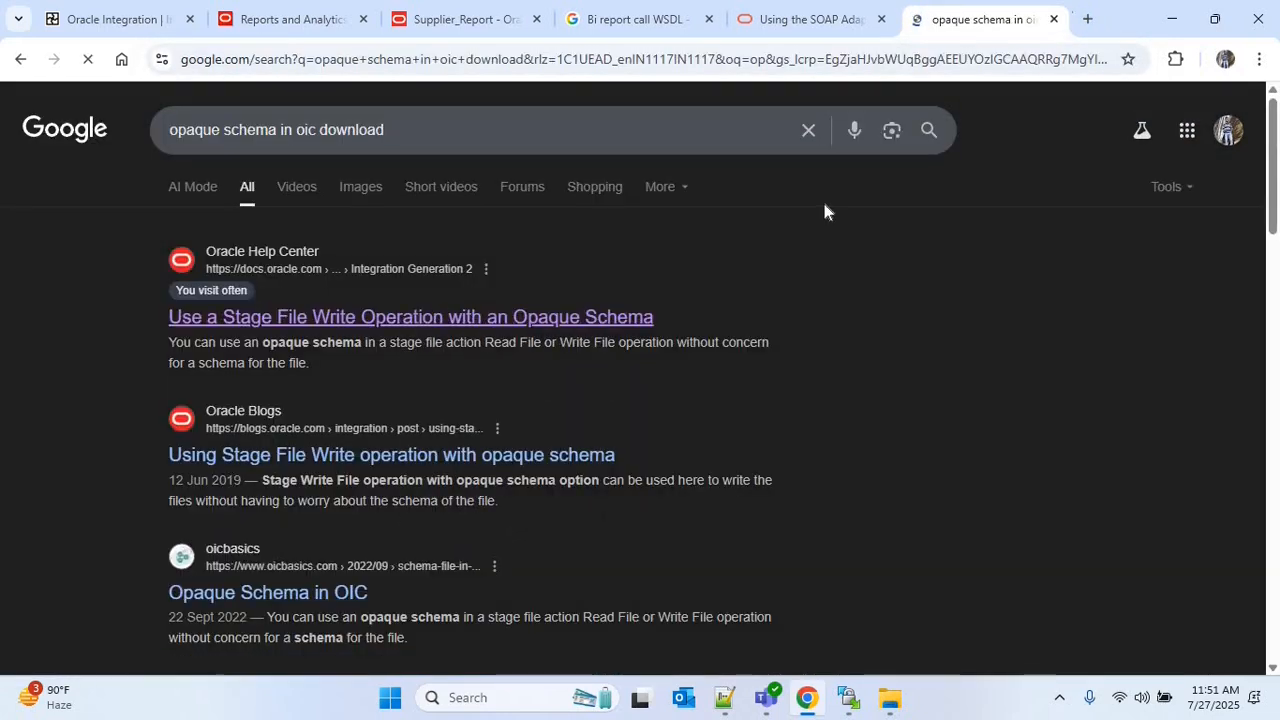
left_click(975, 20)
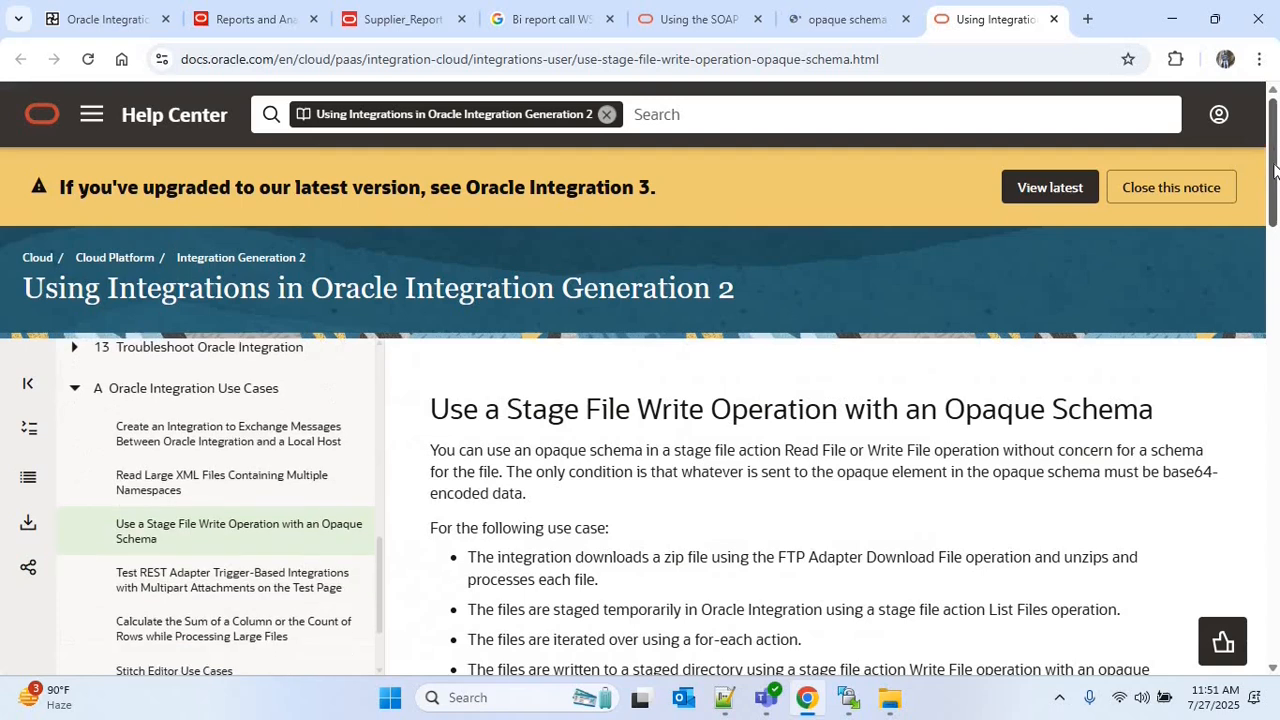
Copy the opaque schema XSD sample from the Oracle help page and paste it into the empty Notepad++ document
scroll(1273, 338, "down", 2)
scroll(1270, 420, "down", 10)
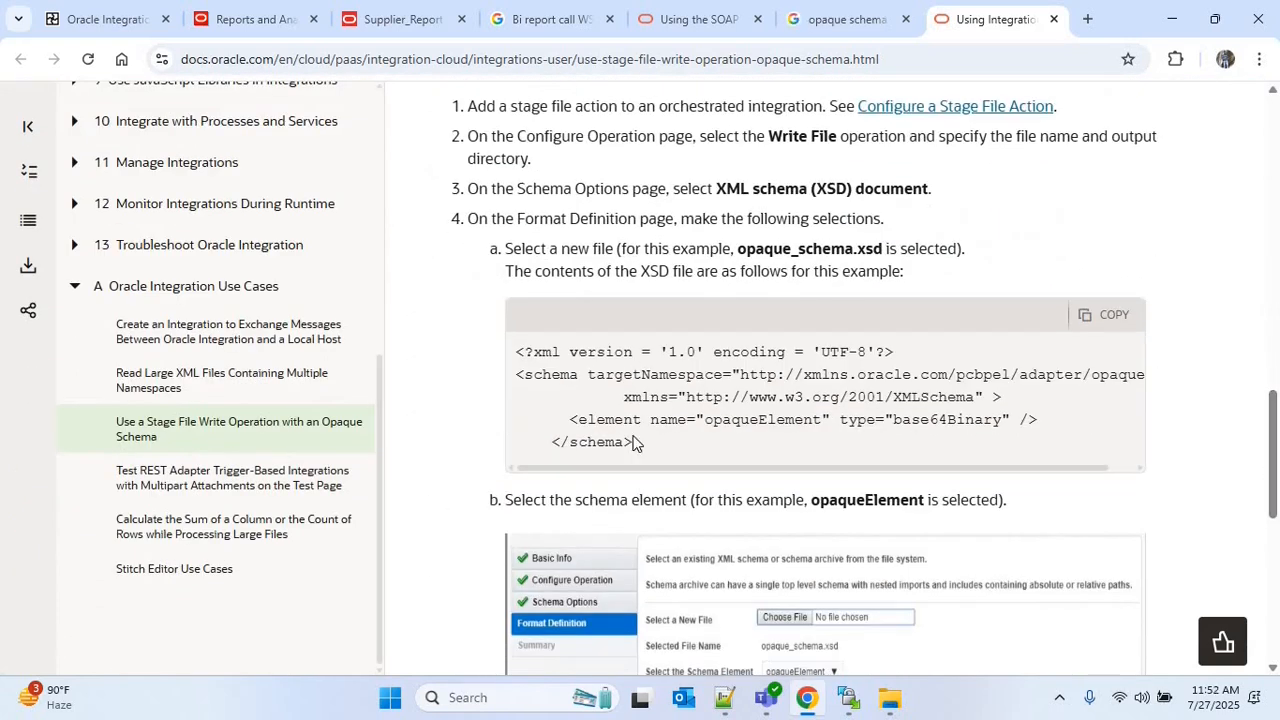
left_click(1105, 314)
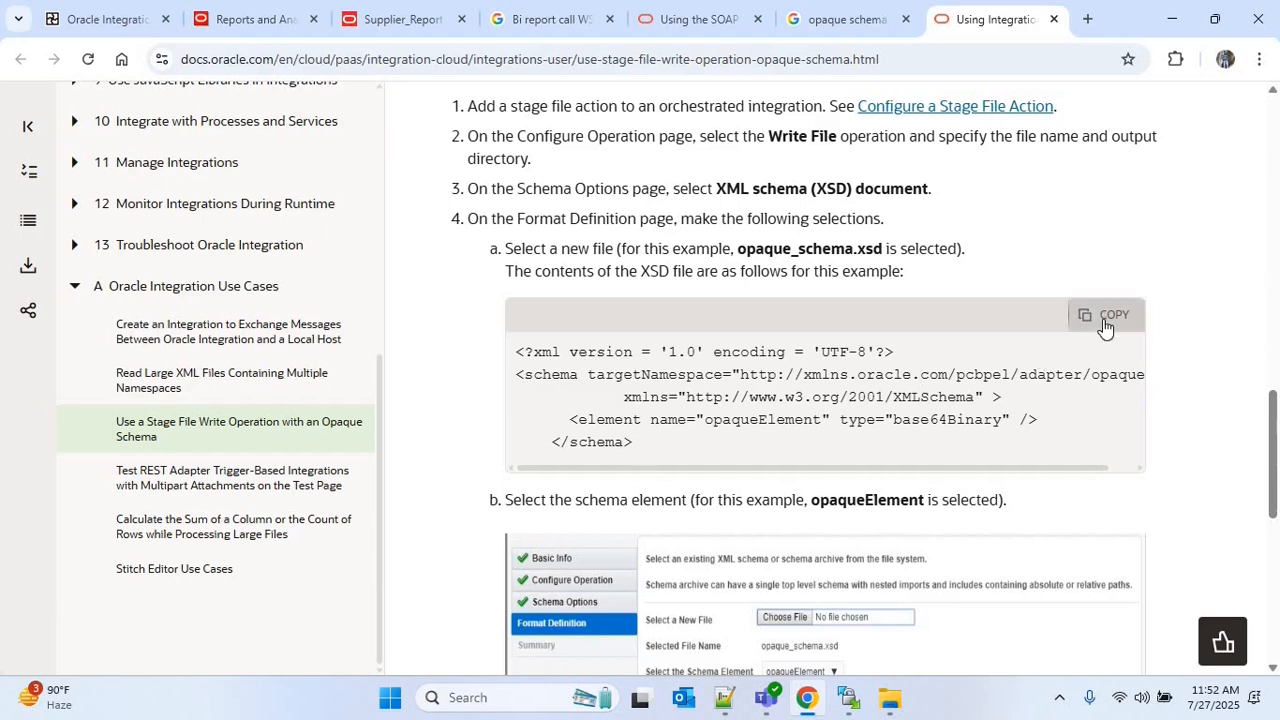
left_click(730, 698)
key("ctrl+v")
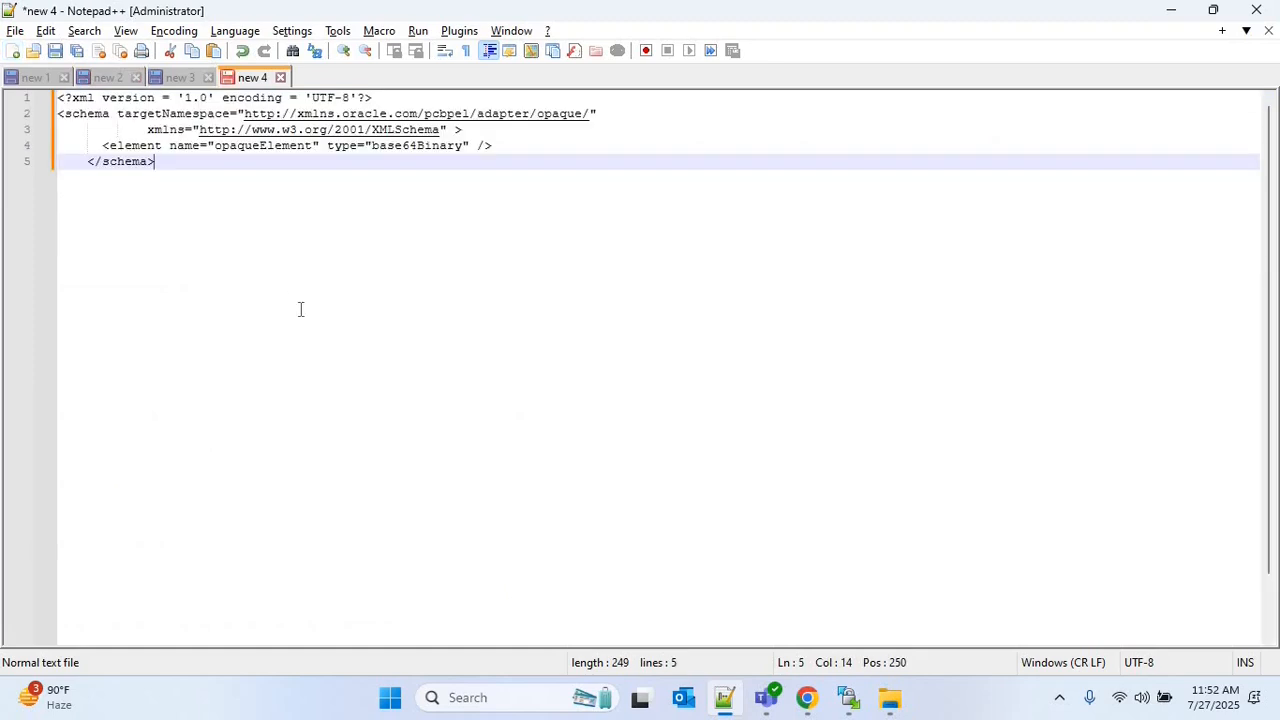
Save the schema in Downloads as opaque_schema.xsd with file type All types, and check the file in File Explorer
key("ctrl+s")
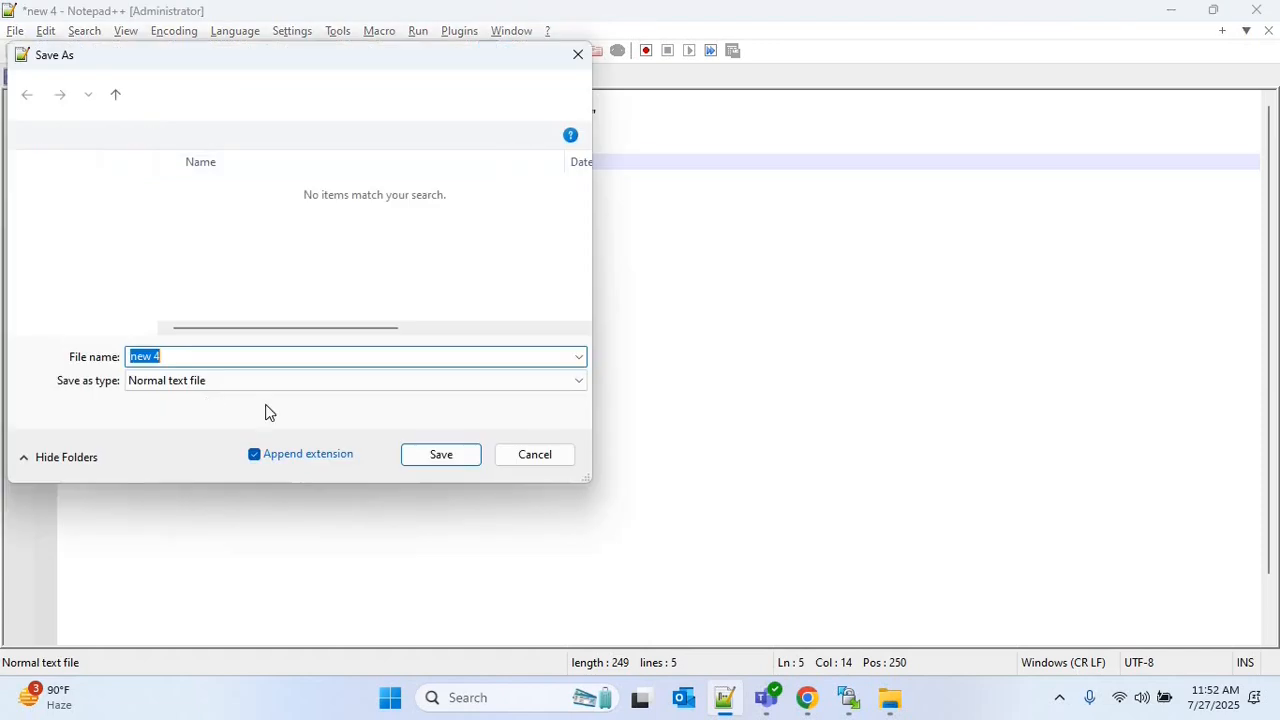
left_click(194, 384)
scroll(194, 391, "up", 1)
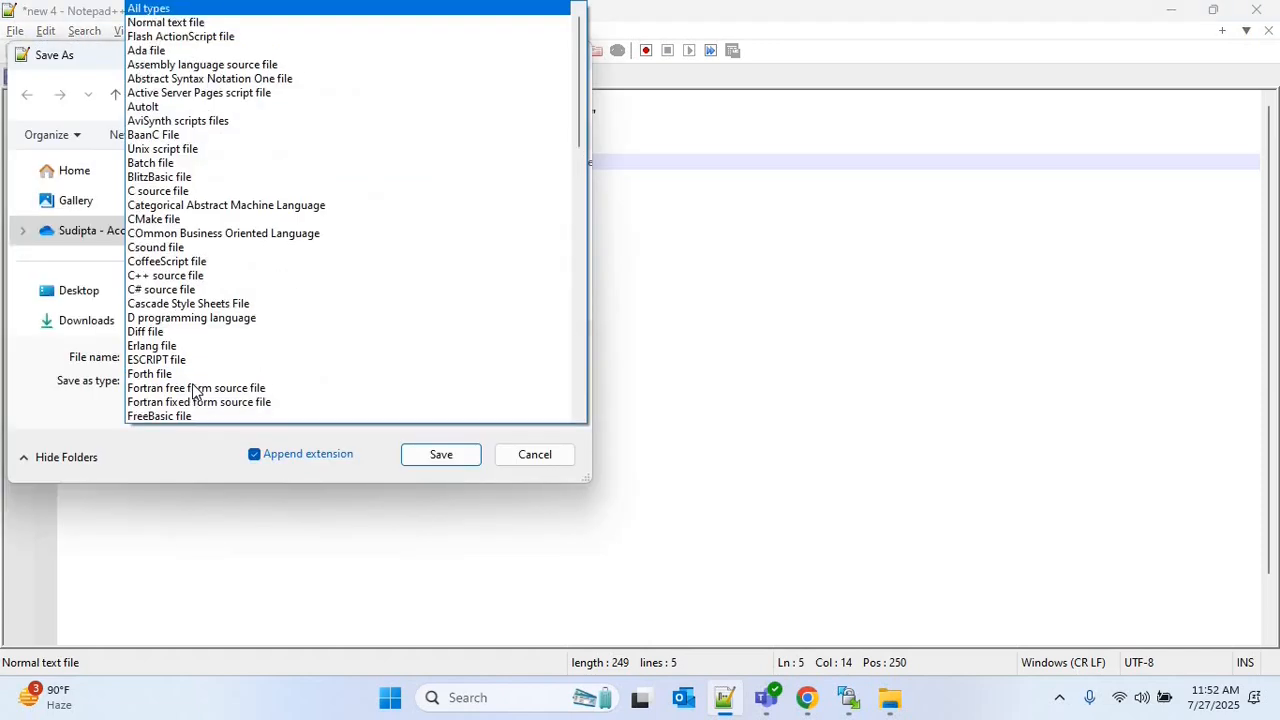
key("Return")
left_click(171, 357)
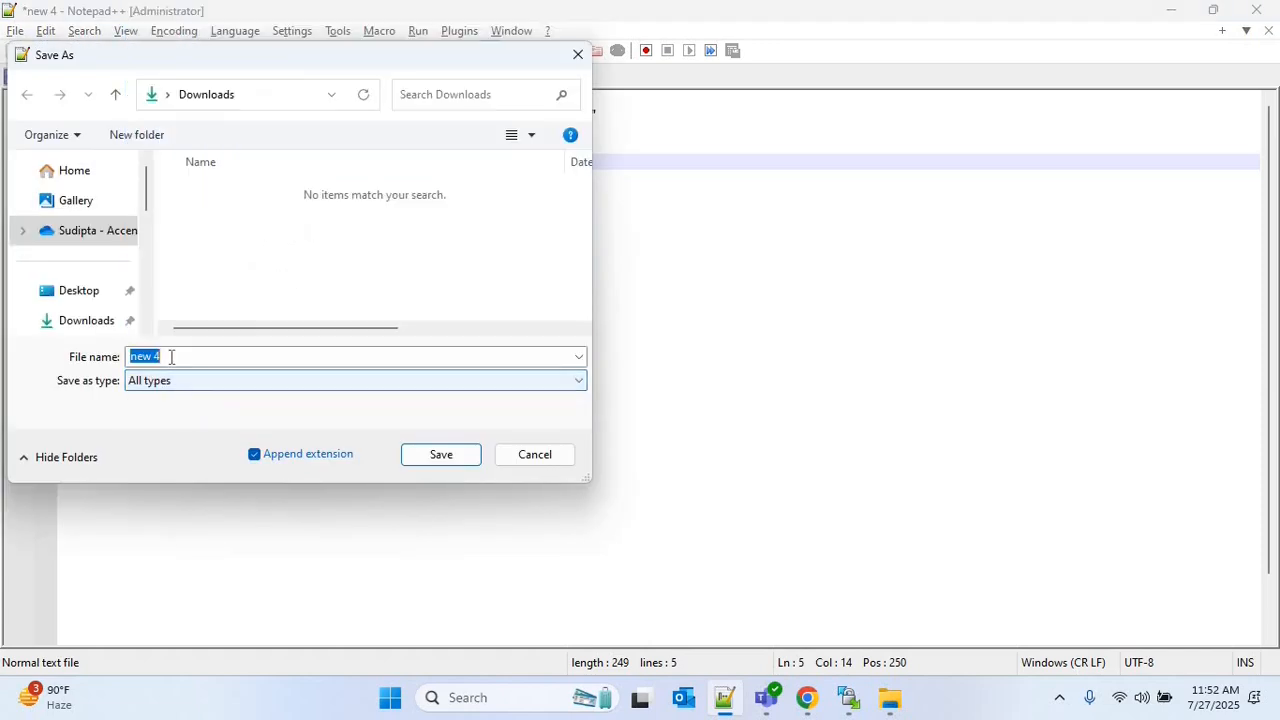
type("opaque_schema.")
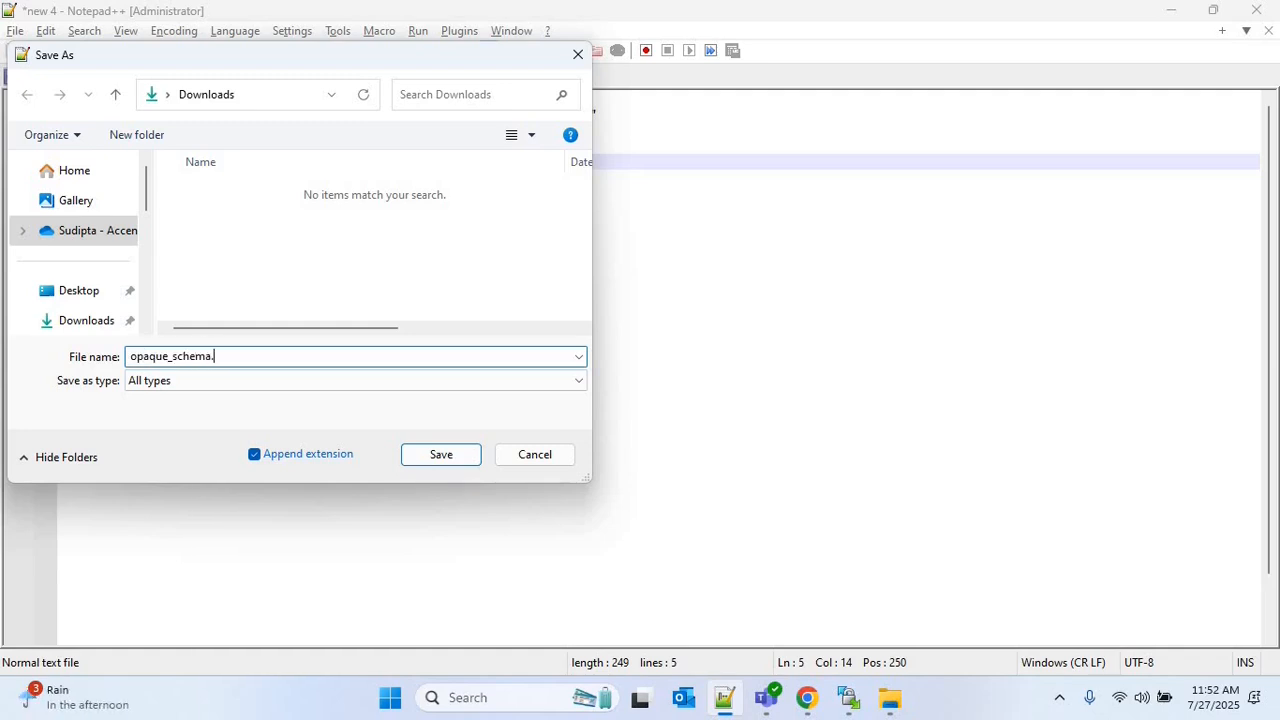
type("xsd")
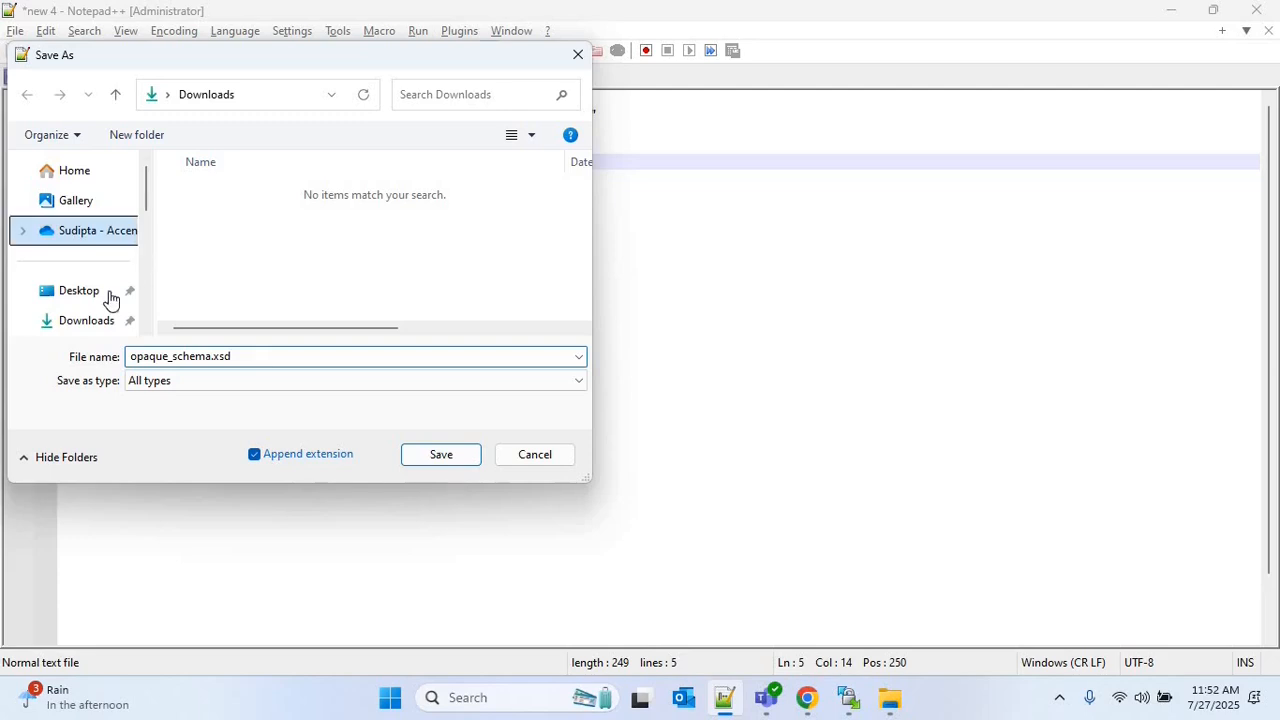
left_click(444, 459)
left_click(890, 698)
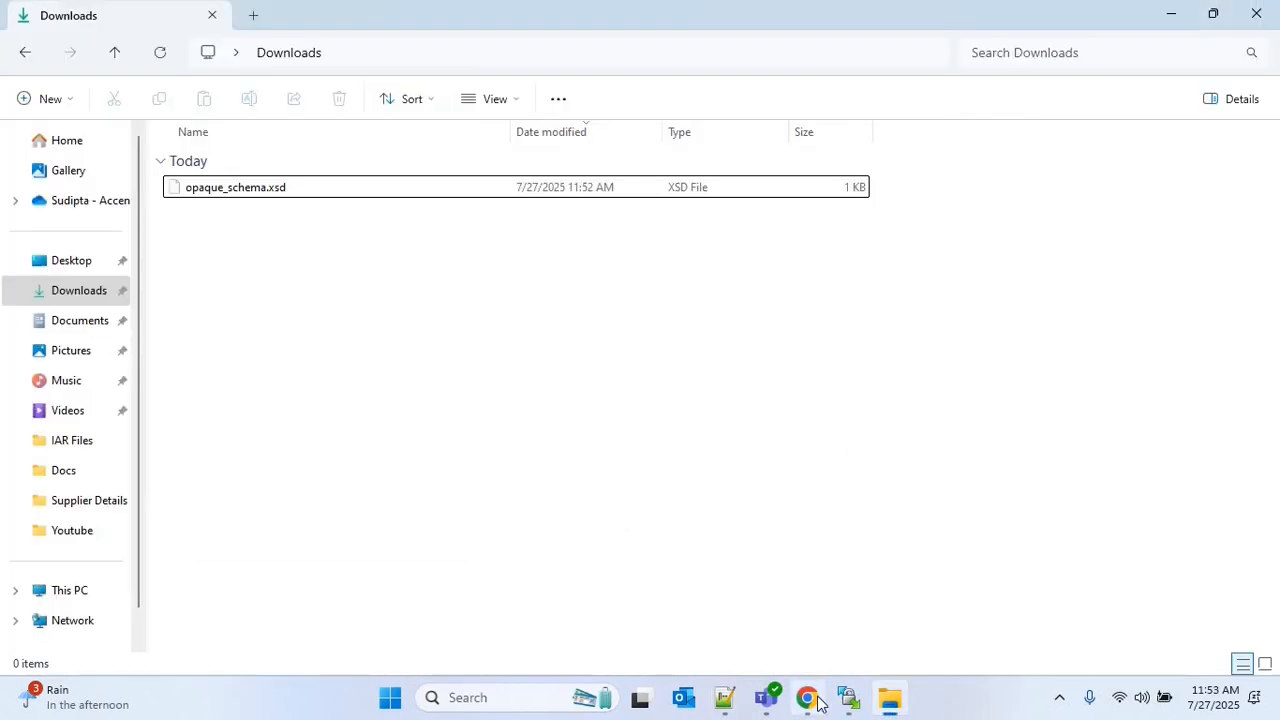
Return to the INTG013 integration in Chrome and add a Stage file action after the CallBIPReport invoke
mouse_move(815, 703)
left_click(864, 551)
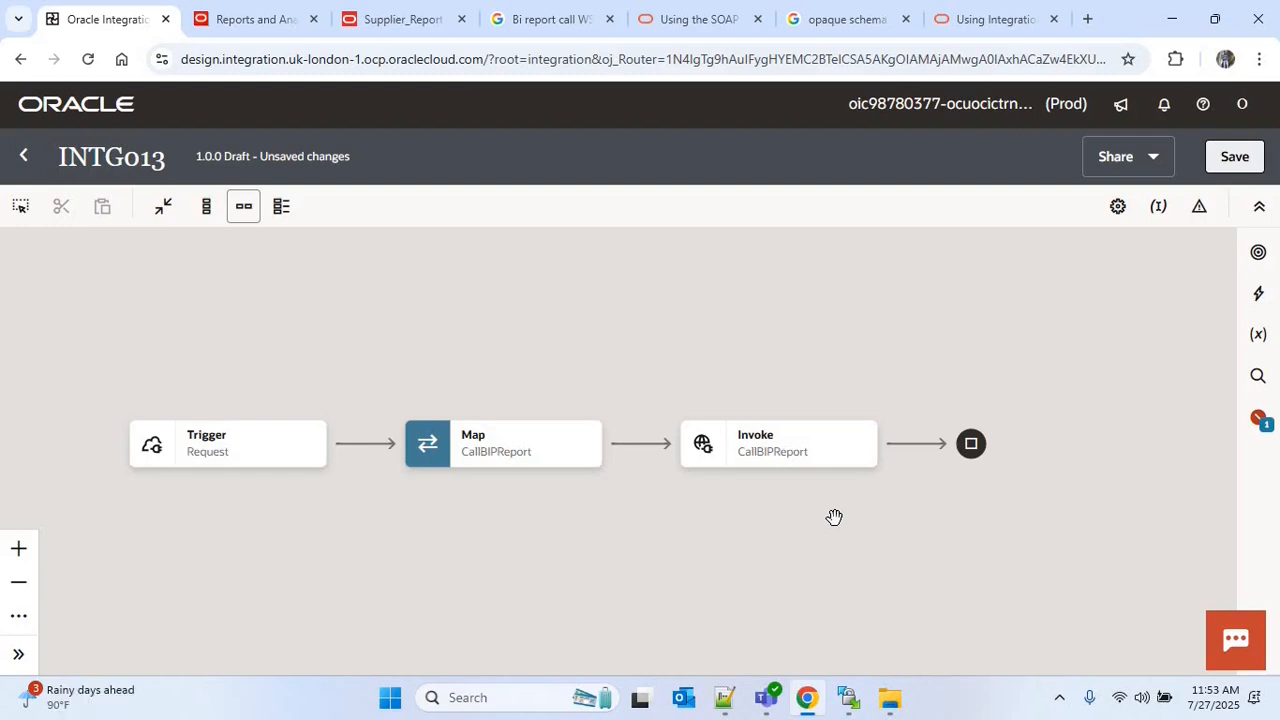
left_click(916, 445)
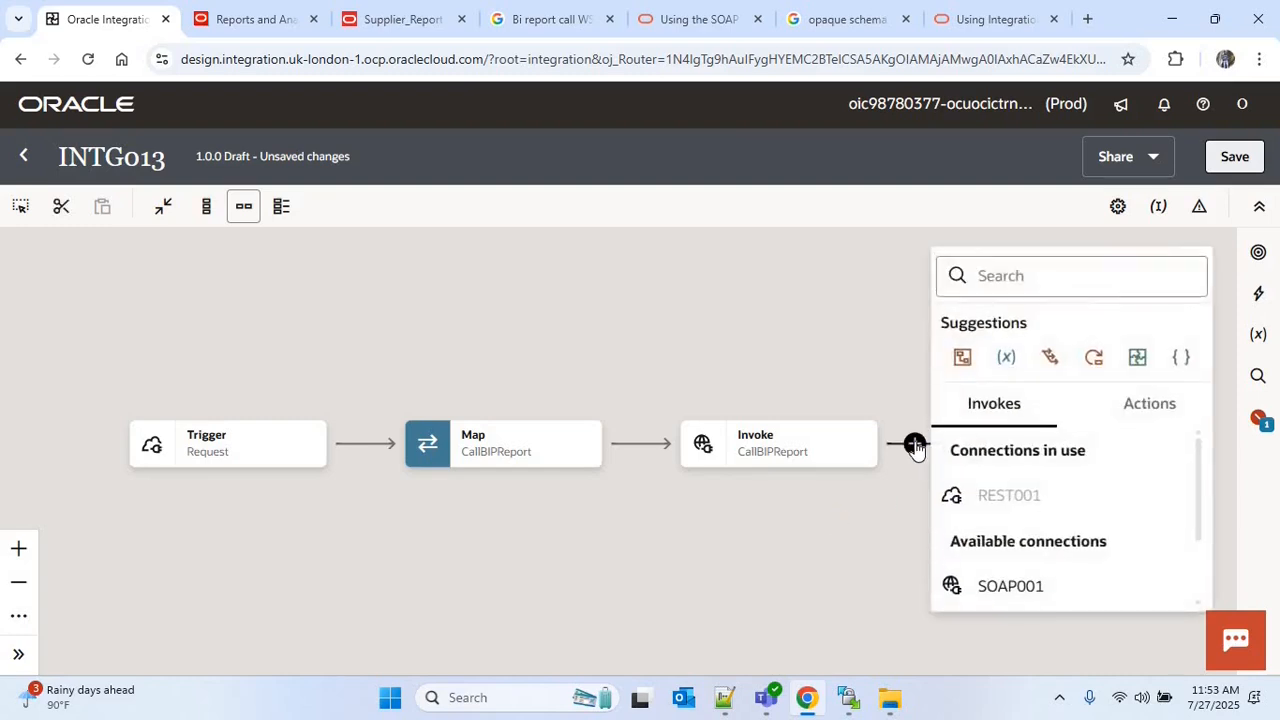
type("stage")
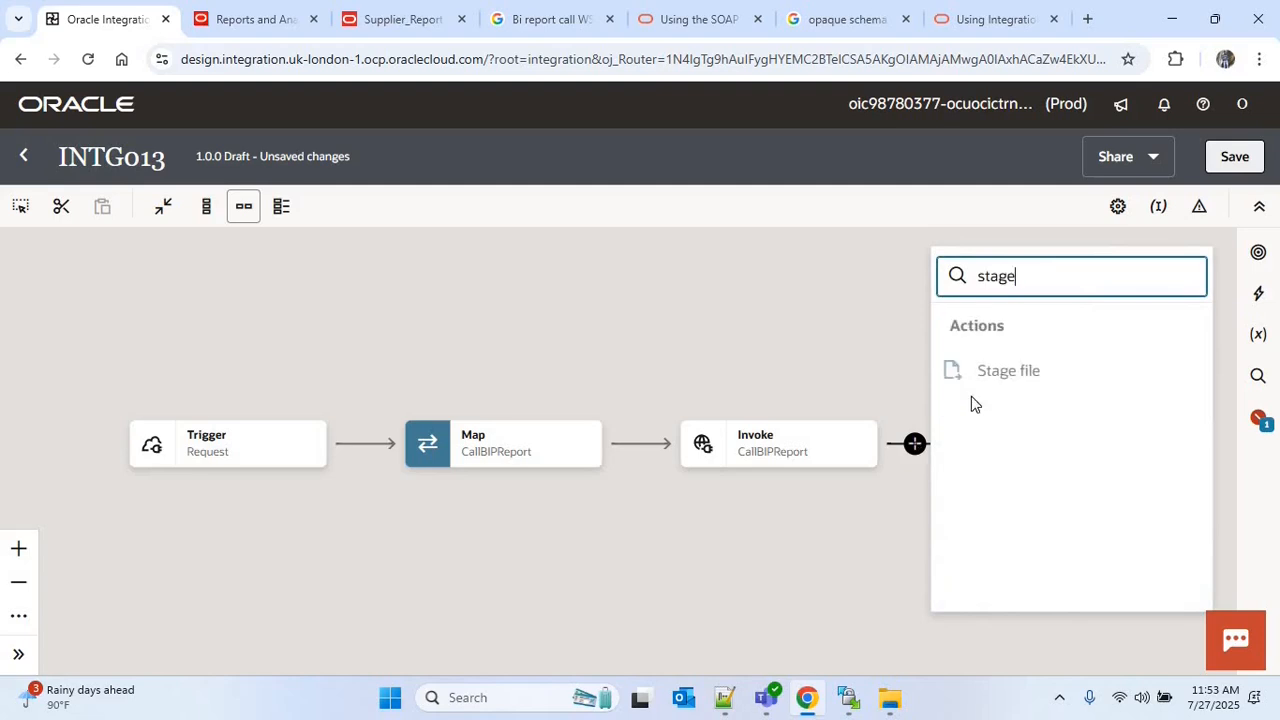
left_click(983, 383)
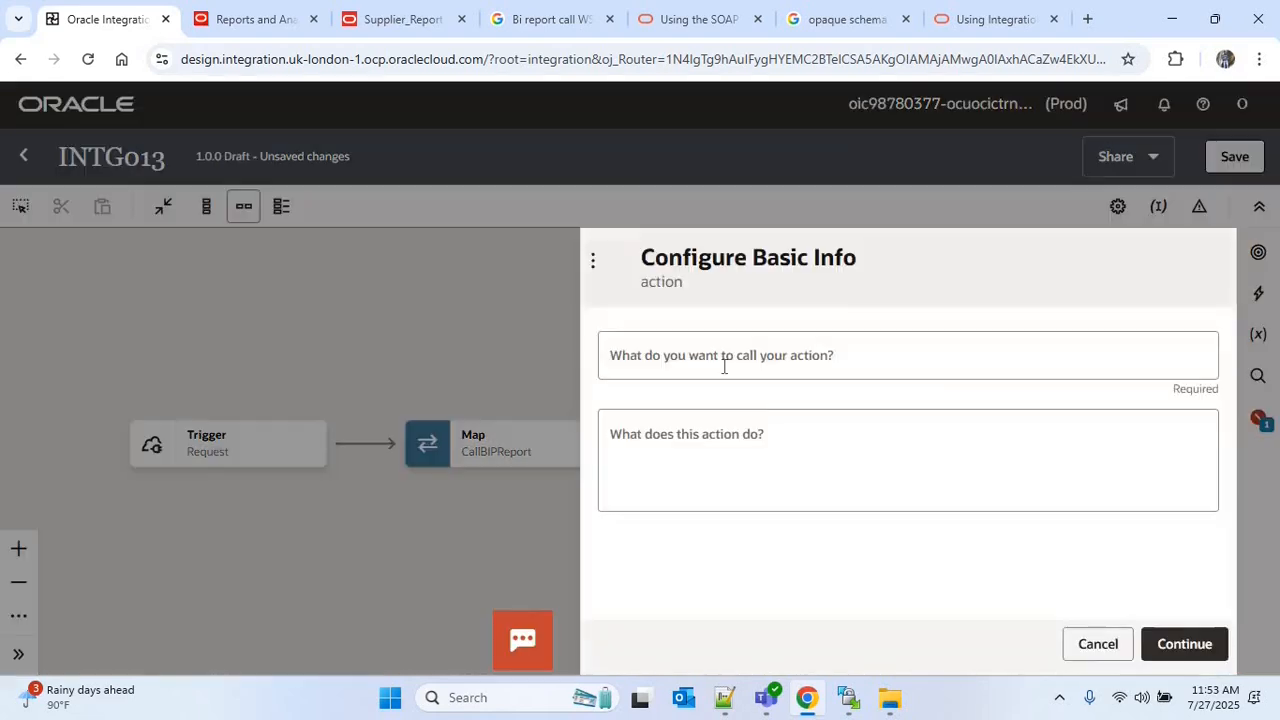
Name the stage file action WriteStageBIP and continue to its operation settings
left_click(724, 366)
type("Wr")
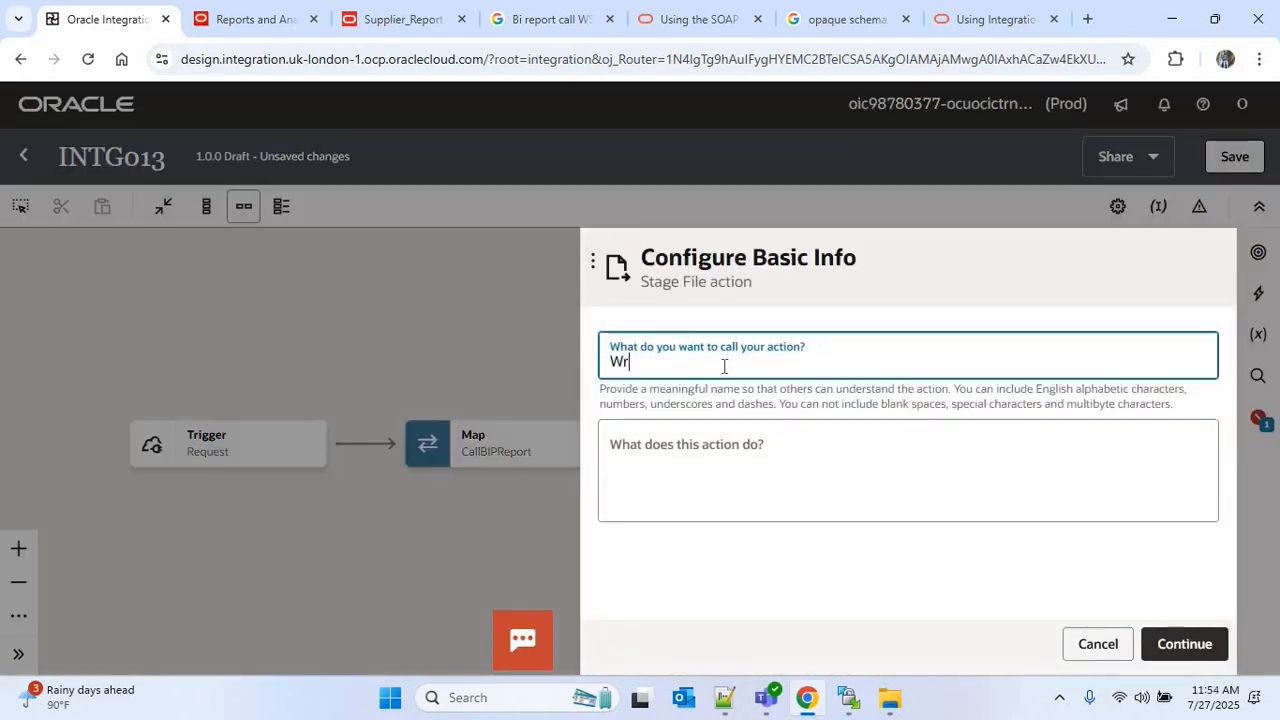
type("iteStge")
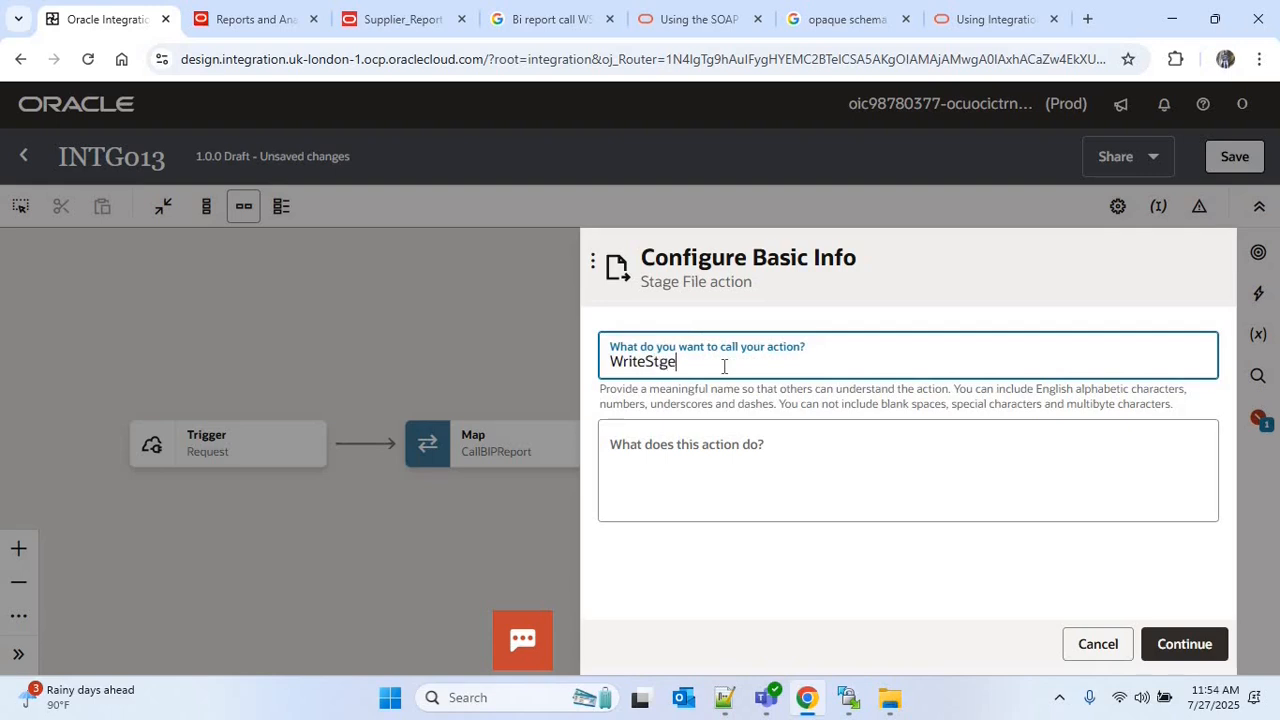
key("BackSpace")
key("BackSpace")
type("ageBIP")
left_click(1184, 648)
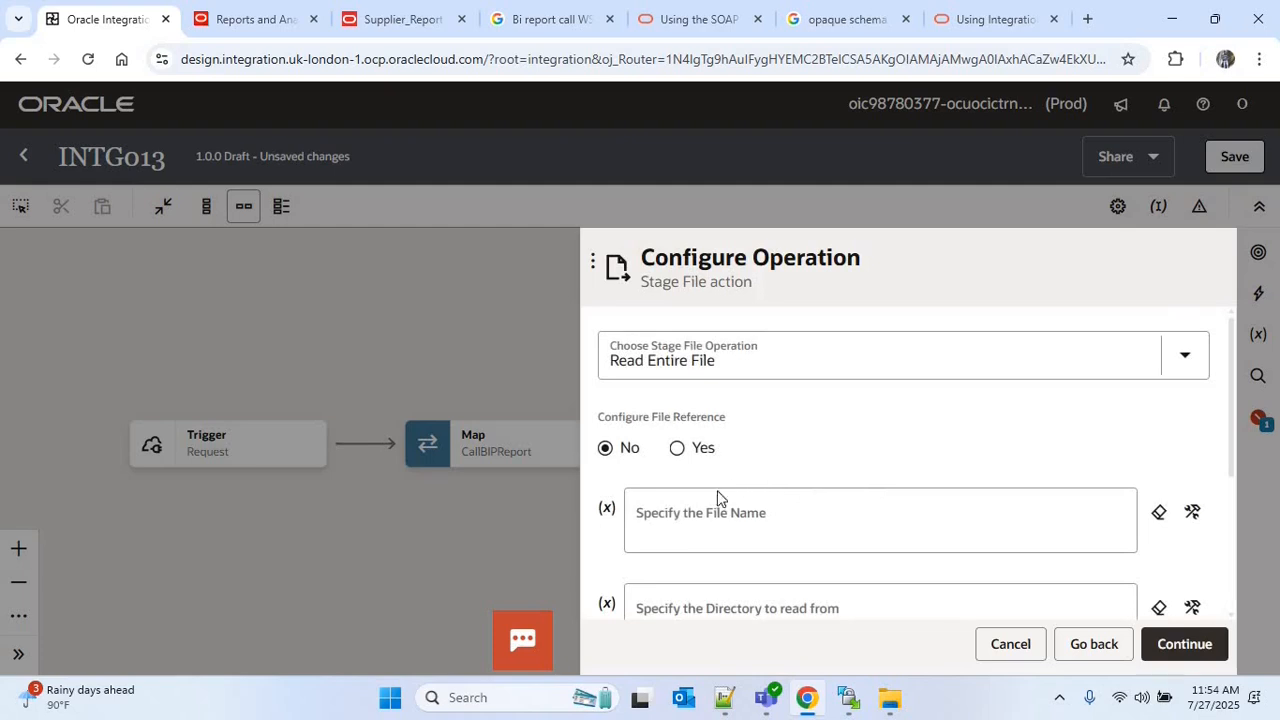
Configure the stage operation as Write File with file name 'supplier_report' and output directory '/output'
left_click(826, 366)
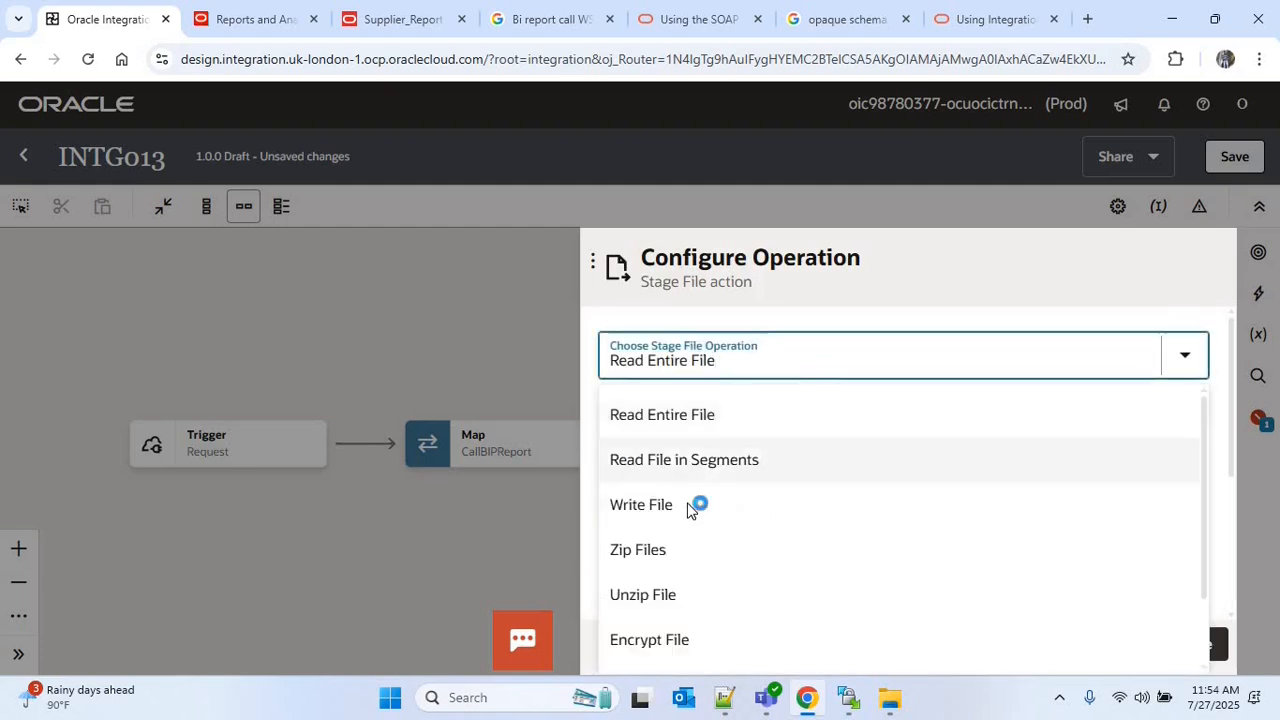
left_click(695, 505)
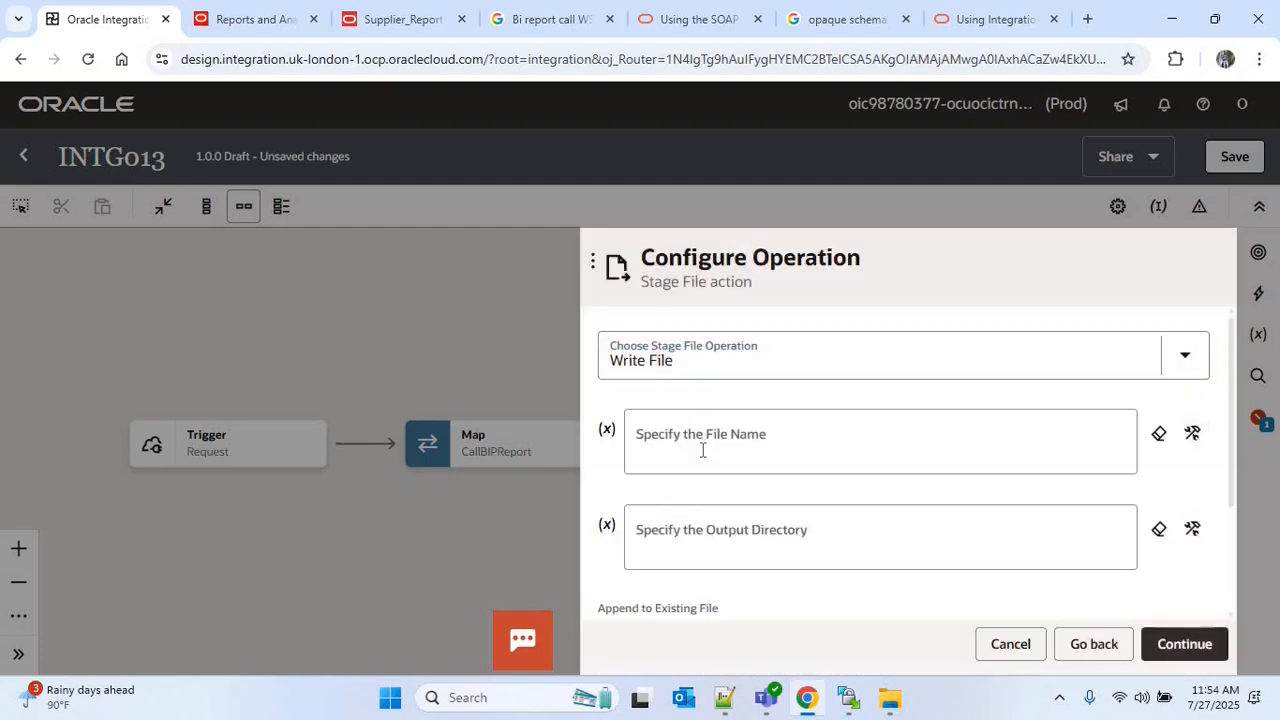
left_click(703, 450)
type("\"")
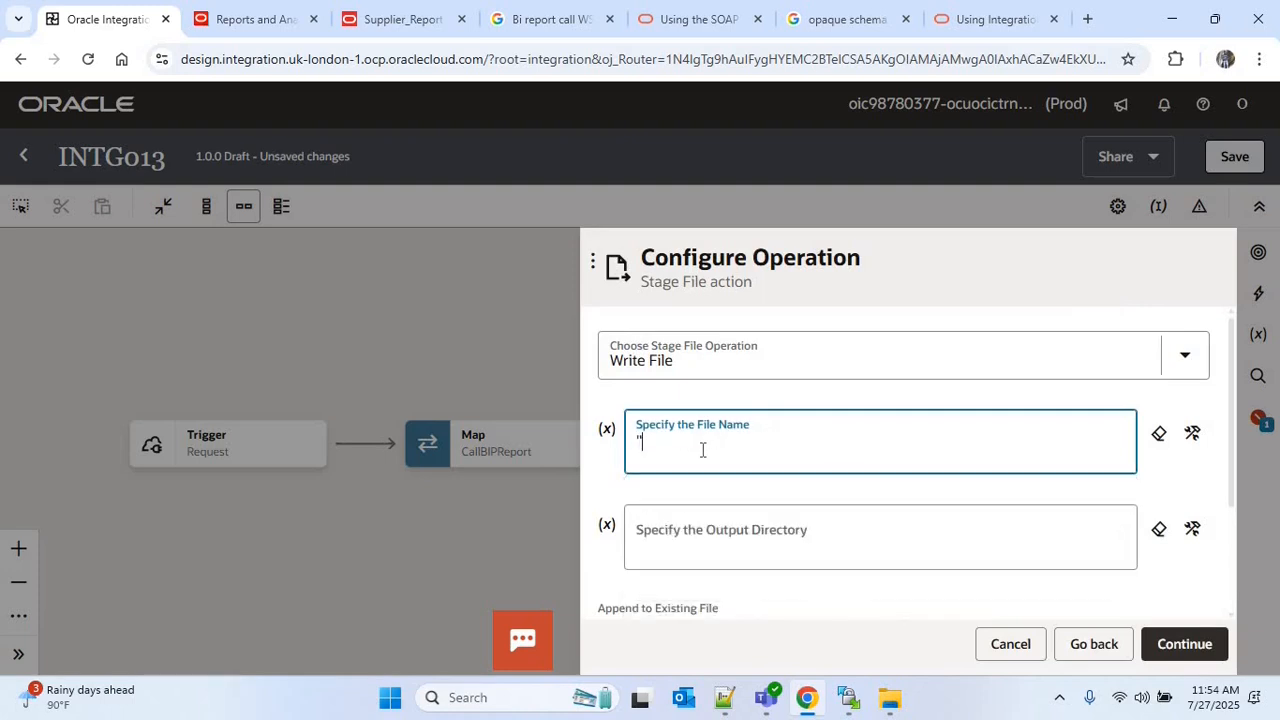
type("supplier_'")
left_click(774, 540)
type("'/o")
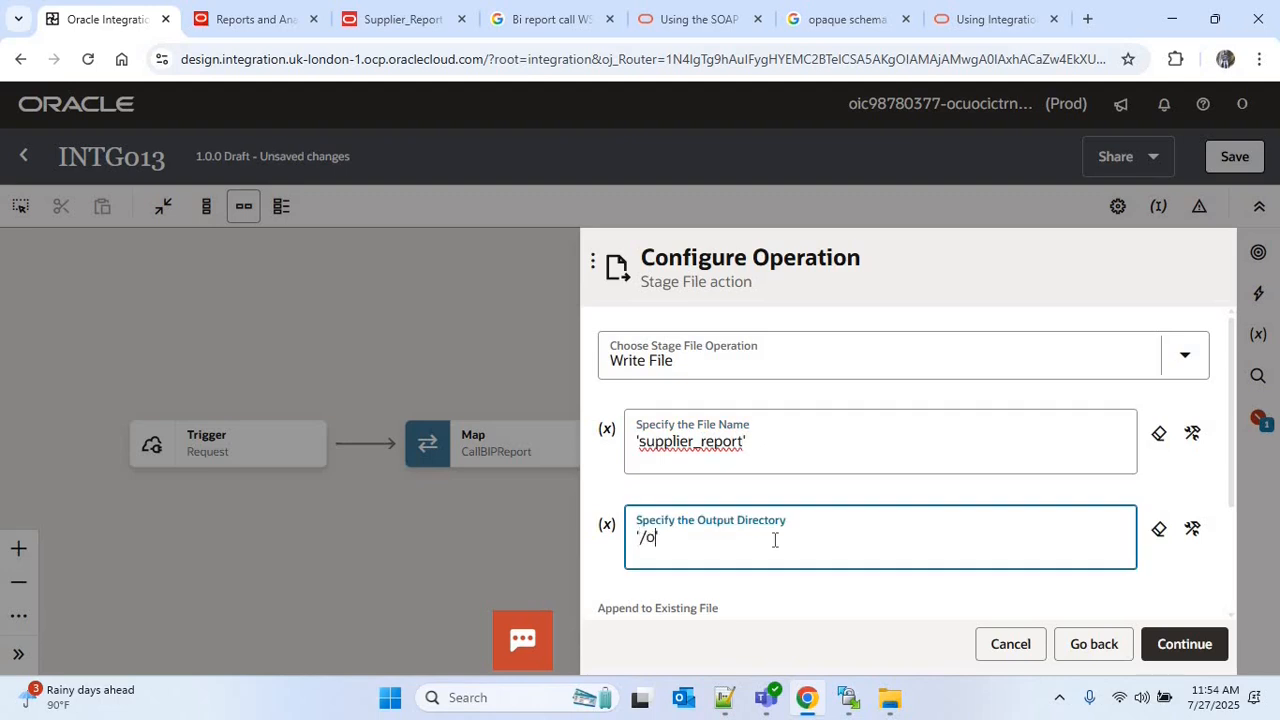
type("utput'")
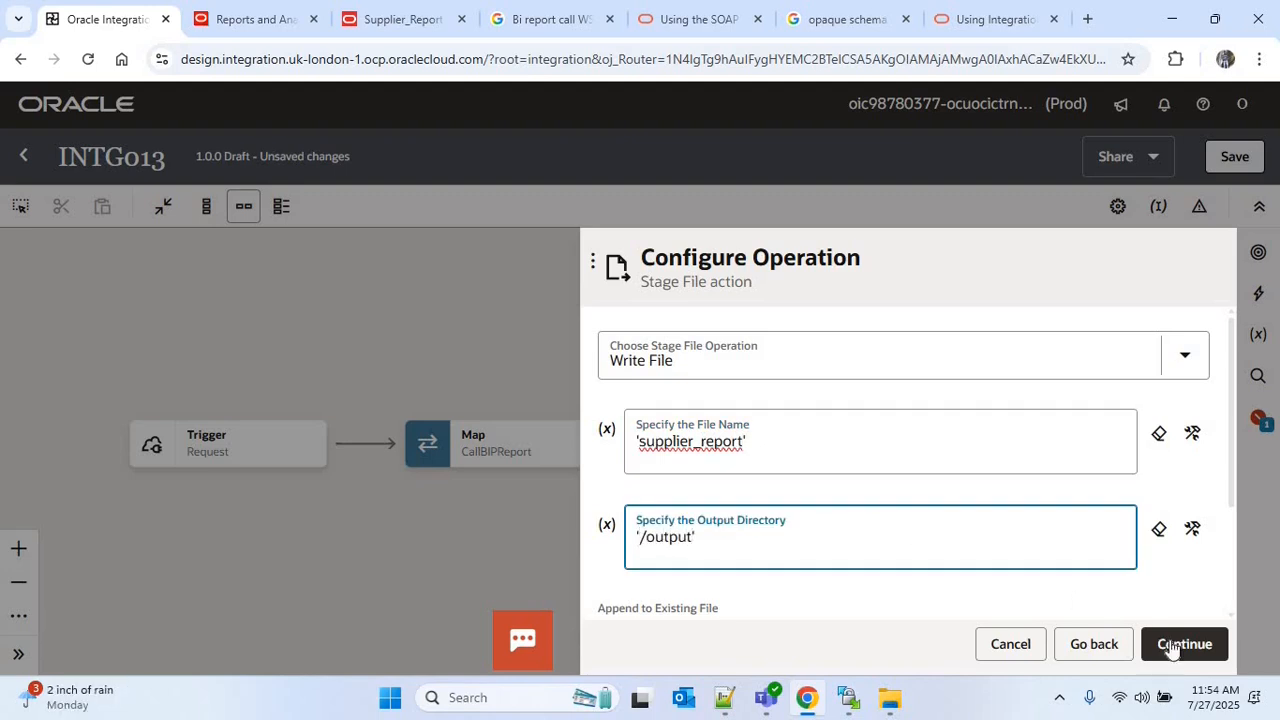
left_click(1183, 644)
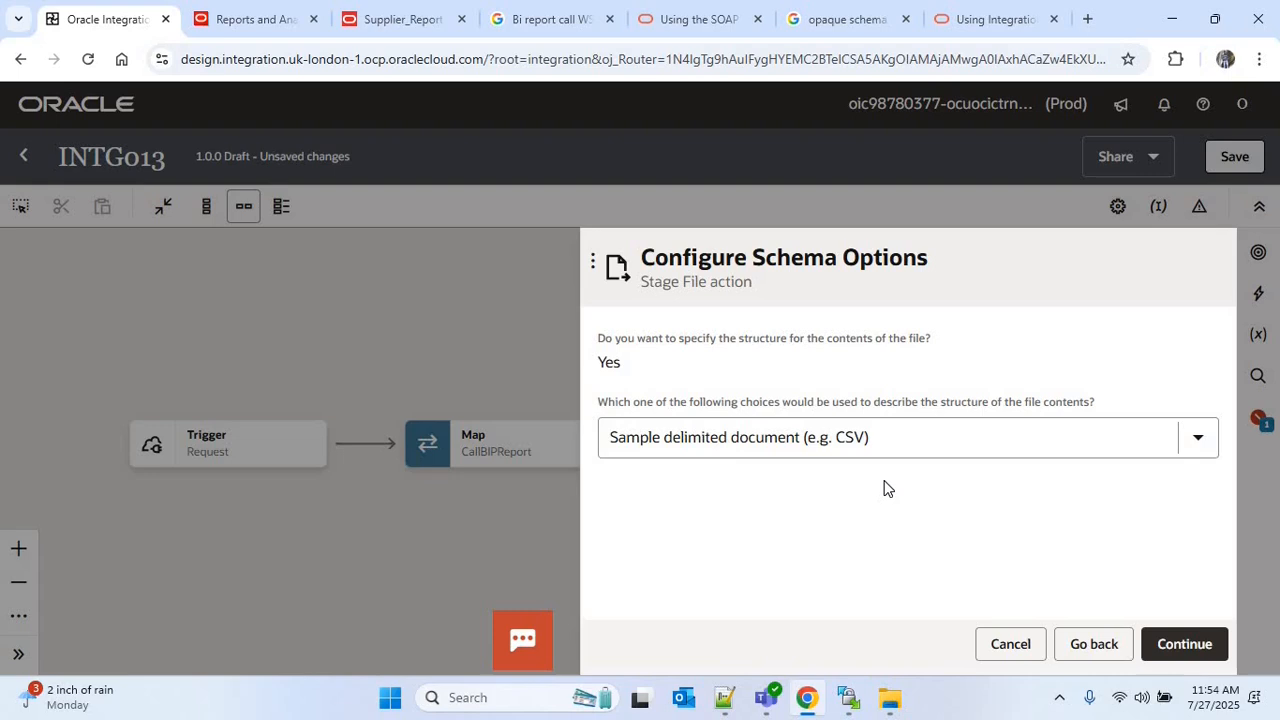
Describe the file structure with an XML schema (XSD) document, upload opaque_schema.xsd with element opaqueElement, and finish the stage file action
left_click(866, 437)
left_click(723, 251)
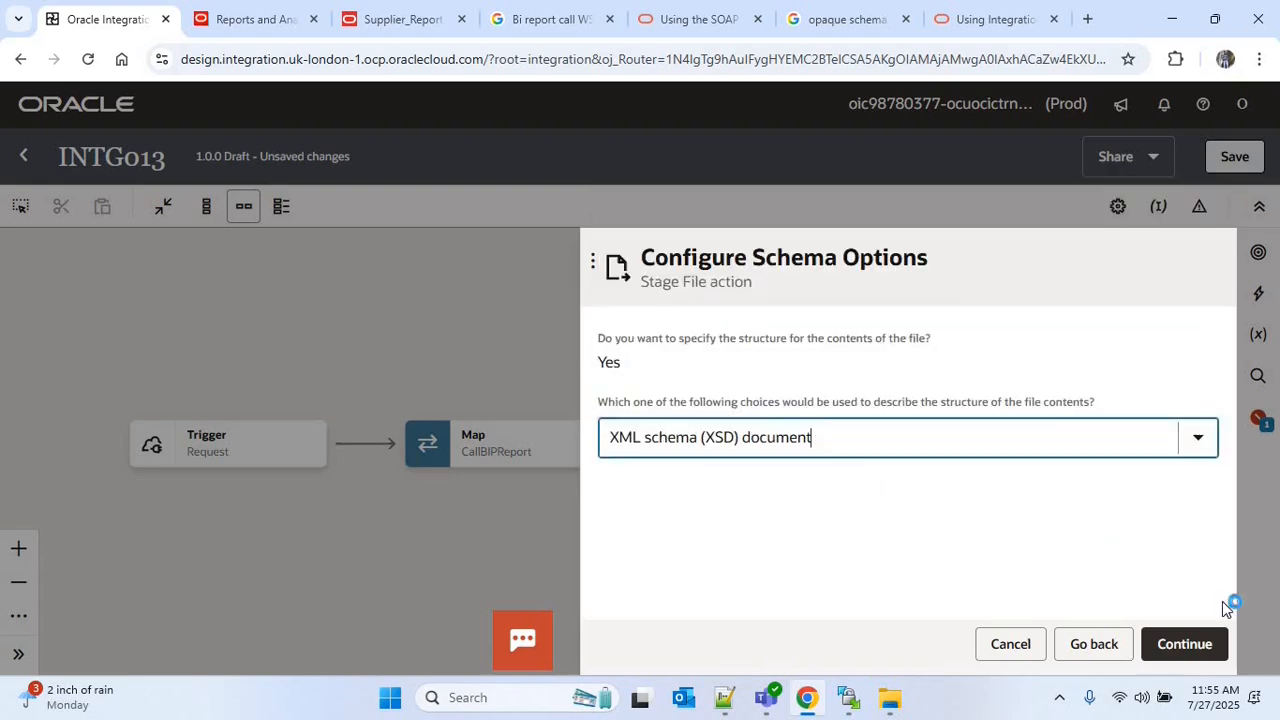
left_click(1200, 644)
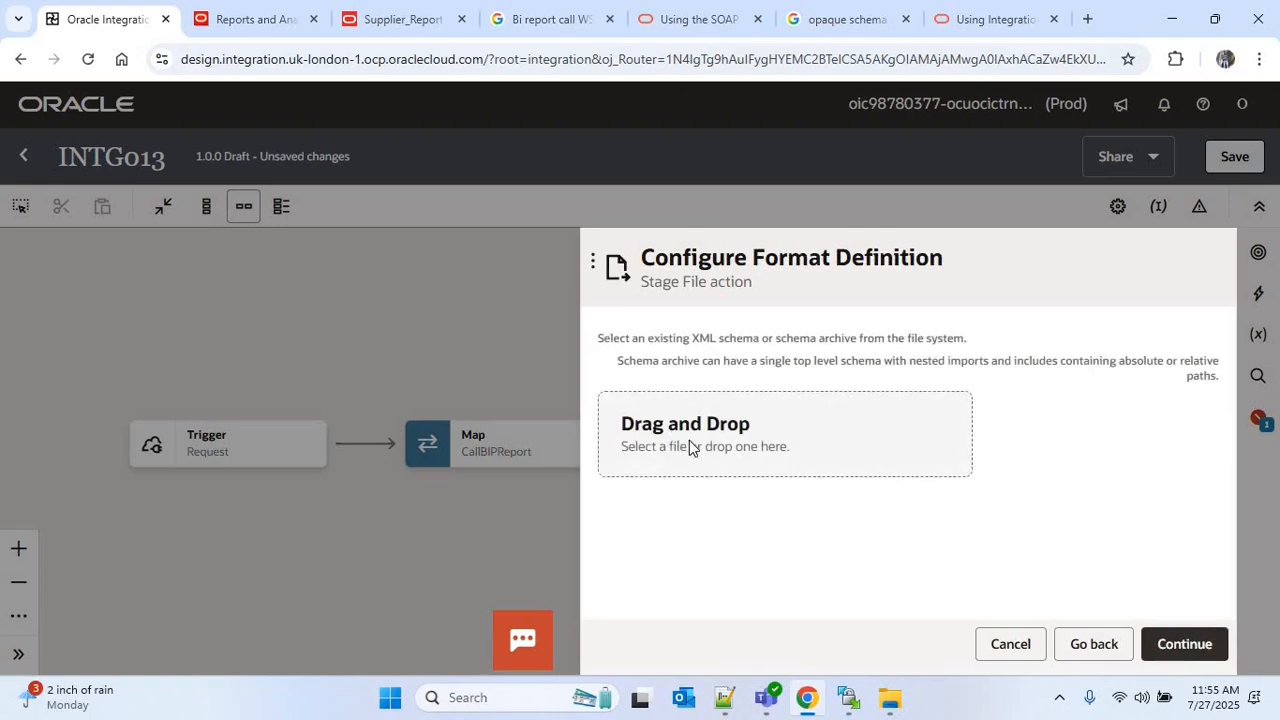
left_click(689, 442)
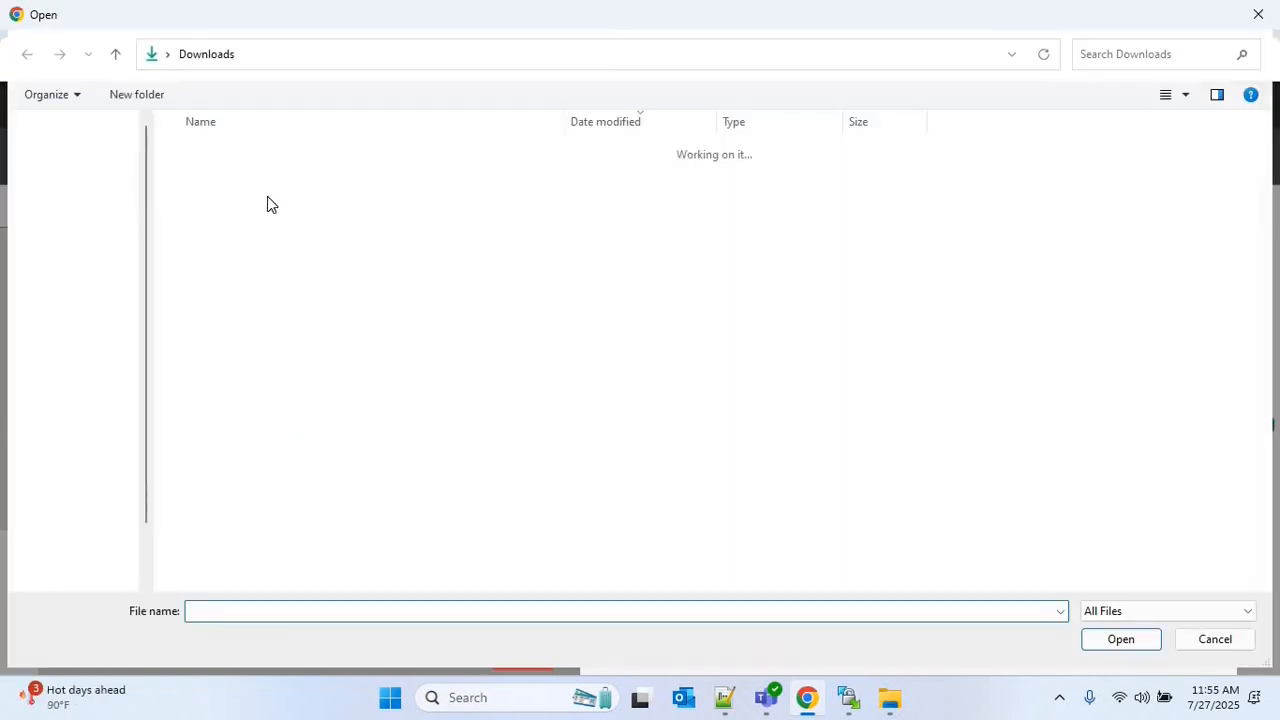
double_click(258, 177)
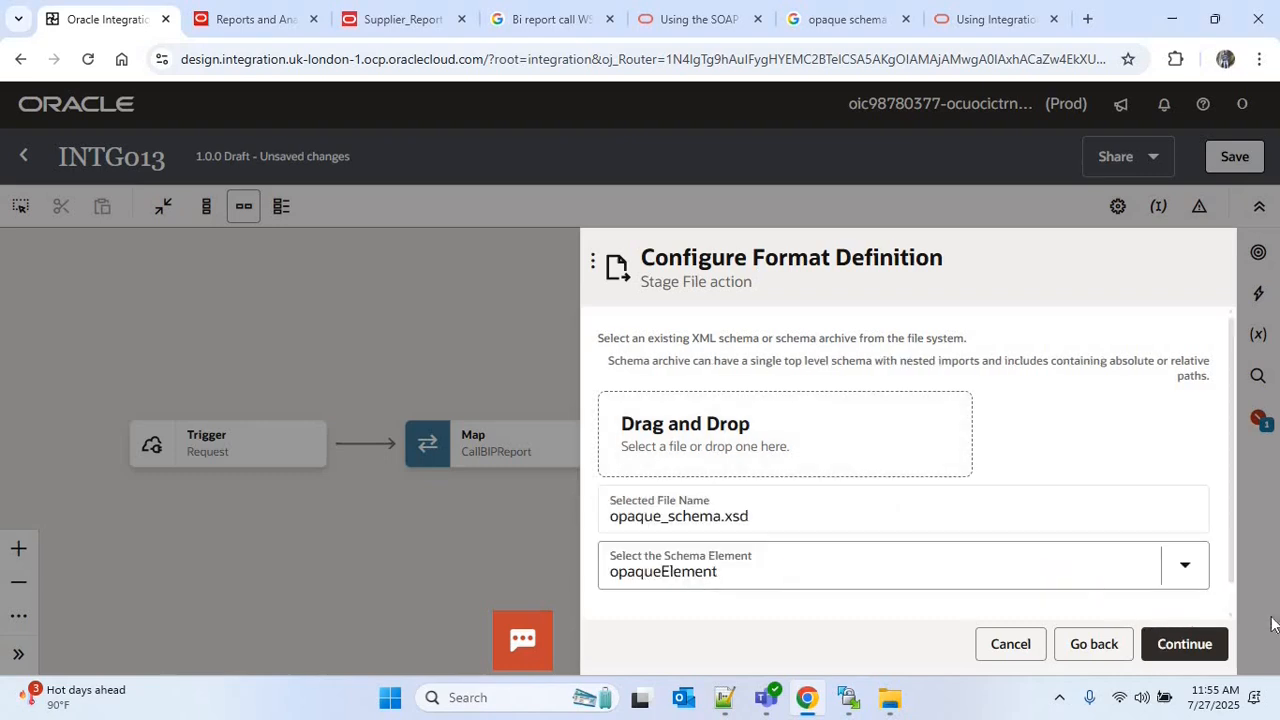
left_click(1182, 643)
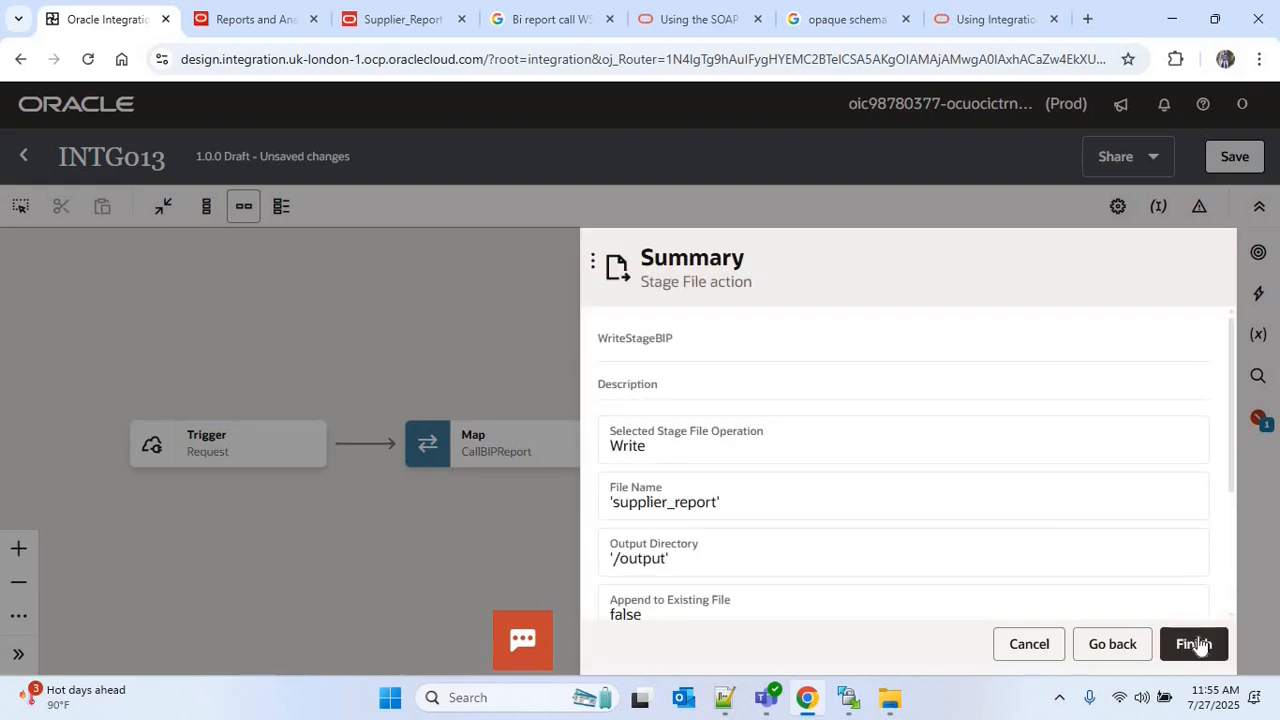
left_click(1193, 643)
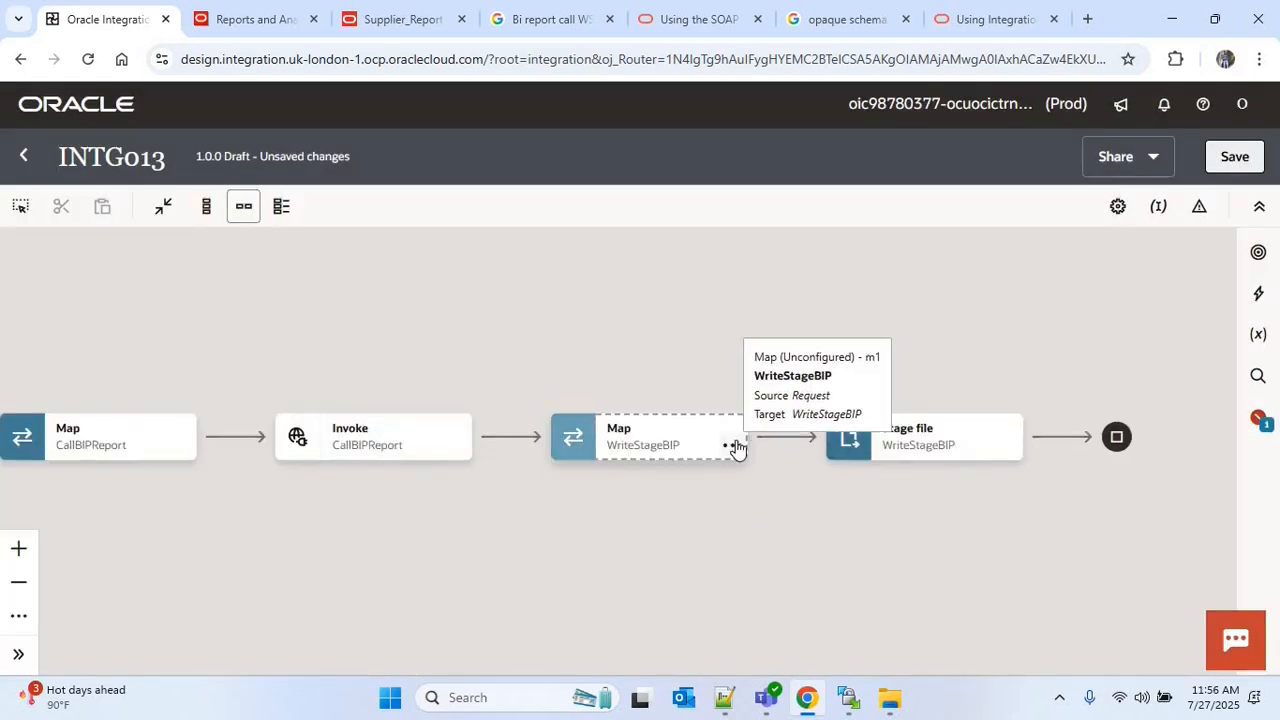
Edit the WriteStageBIP map, map reportBytes from the CallBIPReport response's runReportReturn to Opaque Element, and validate the mapping
left_click(733, 446)
left_click(766, 484)
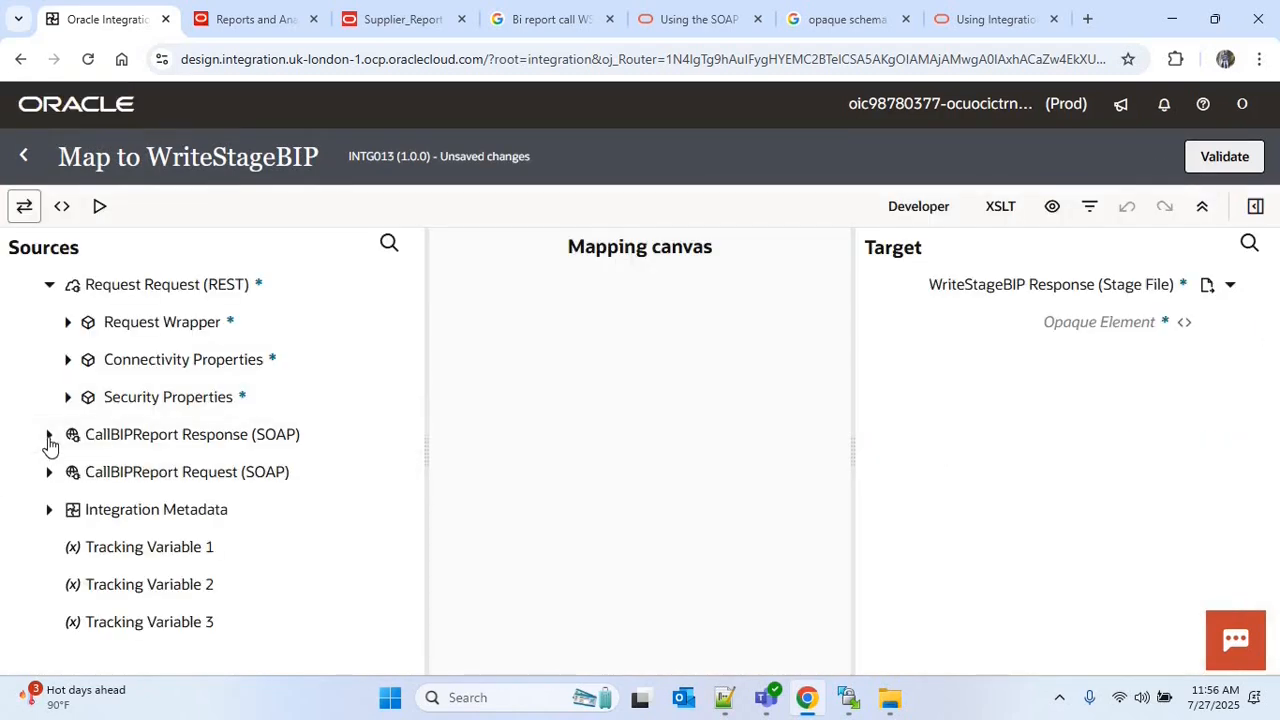
left_click(49, 437)
left_click(68, 474)
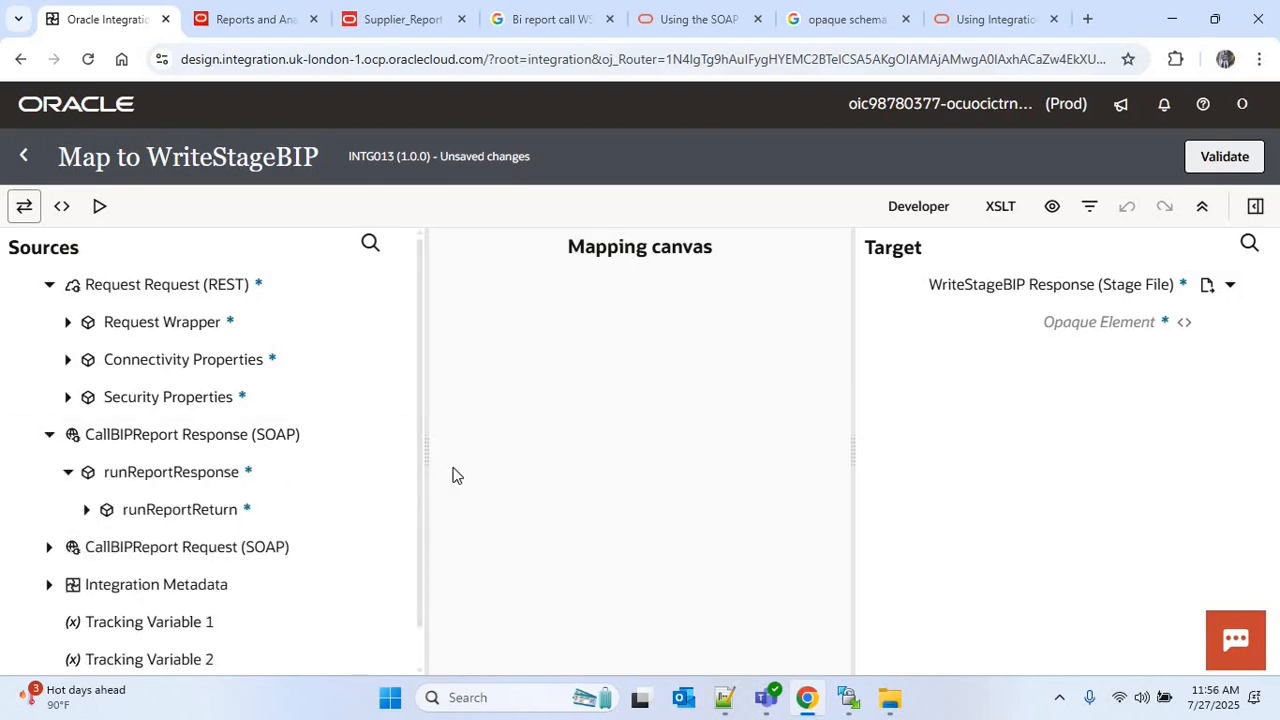
left_click(226, 512)
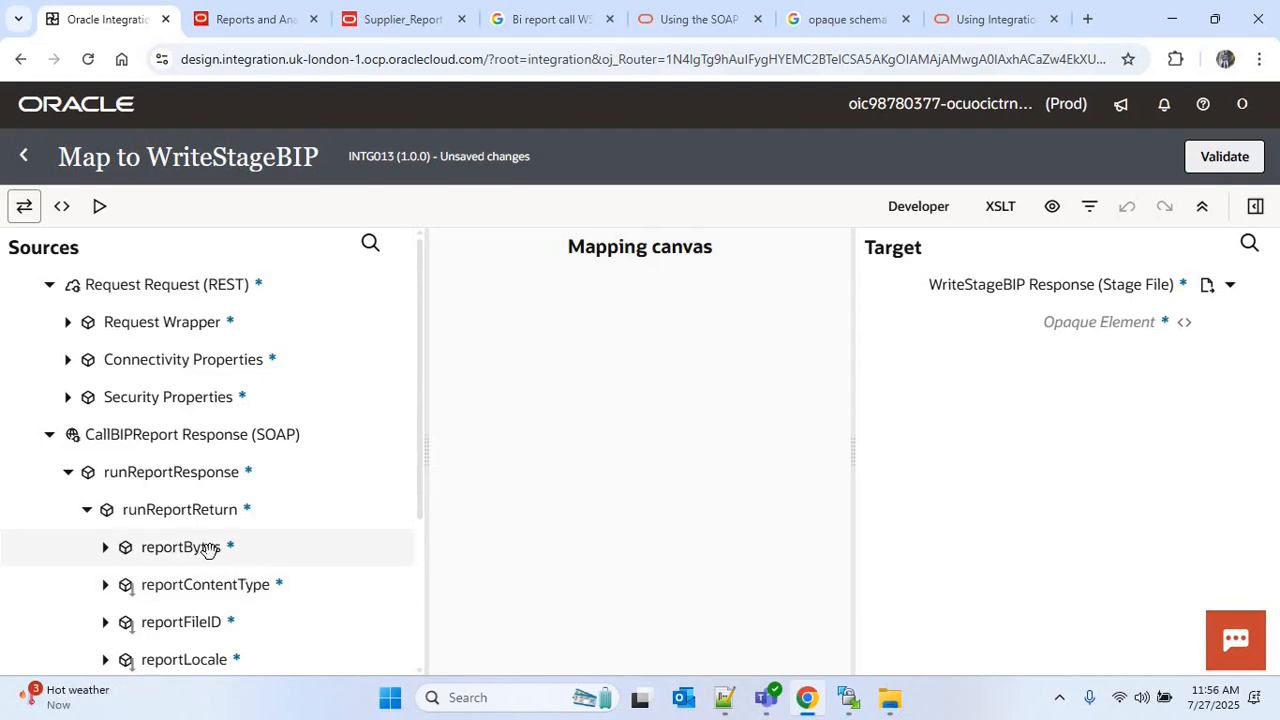
left_click_drag(208, 549, 1123, 331)
left_click(1254, 540)
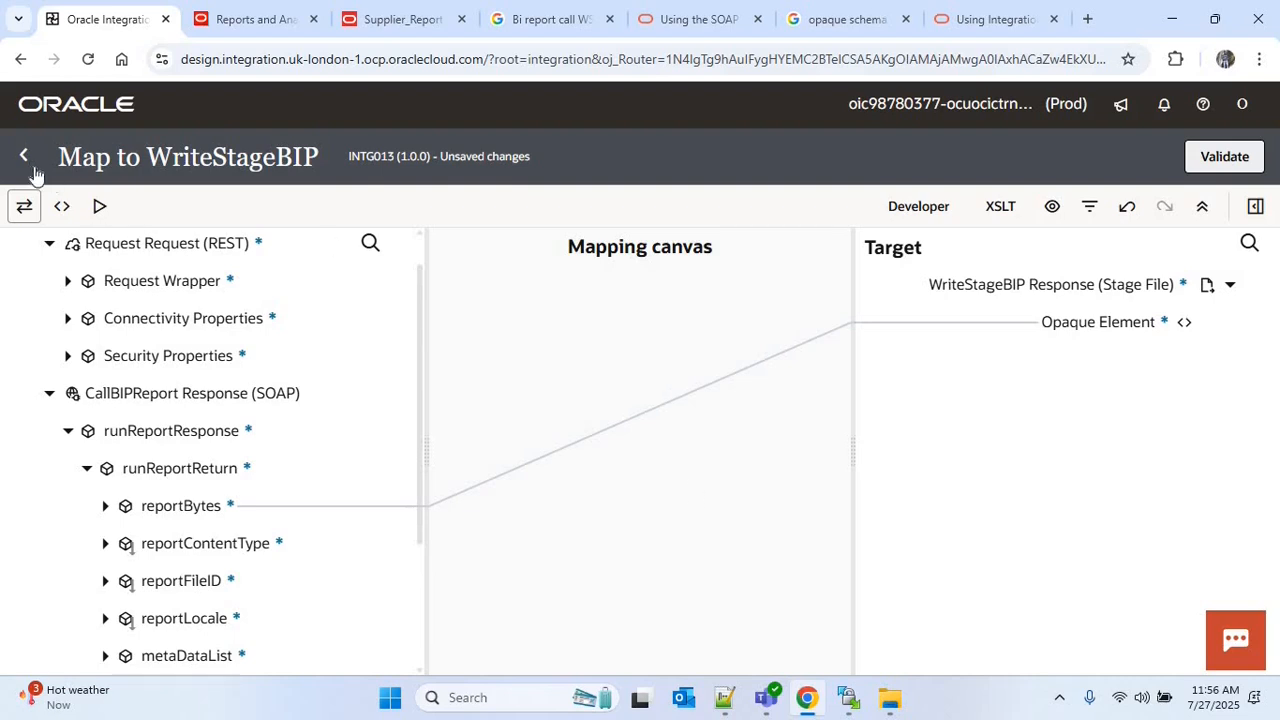
left_click(1229, 158)
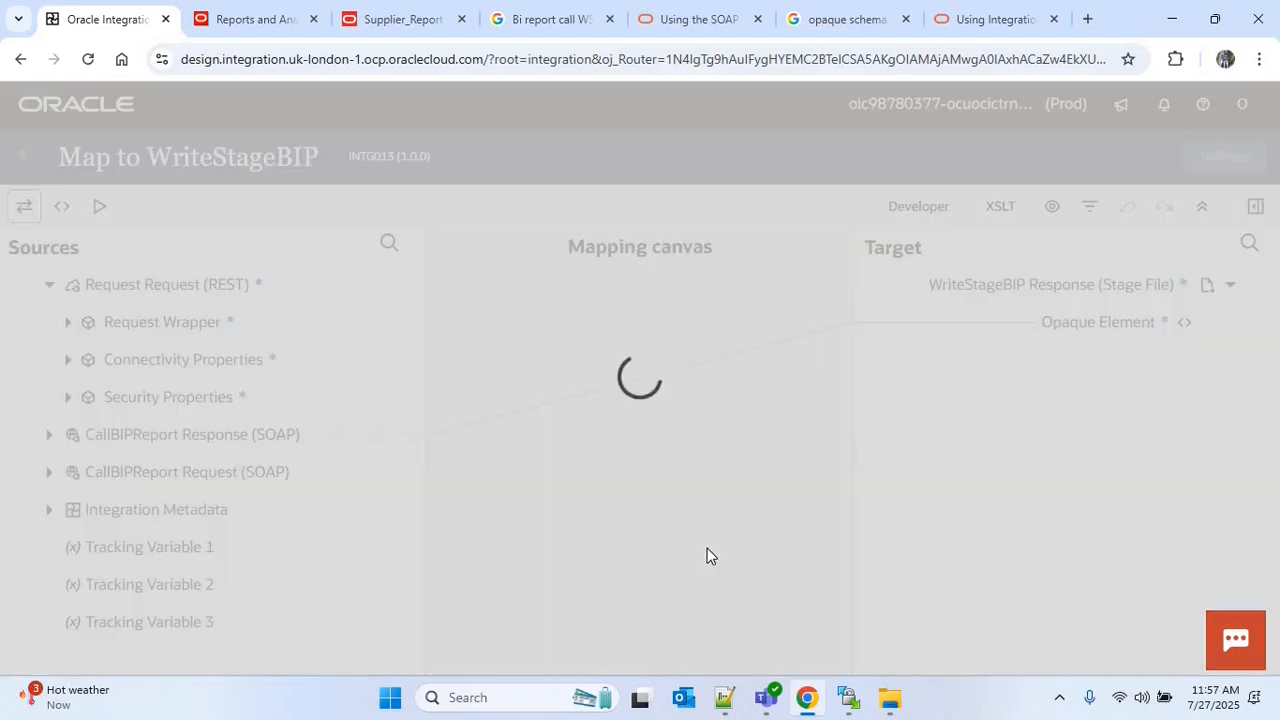
Add an FTP001 invoke after the WriteStageBIP stage file action
mouse_move(886, 446)
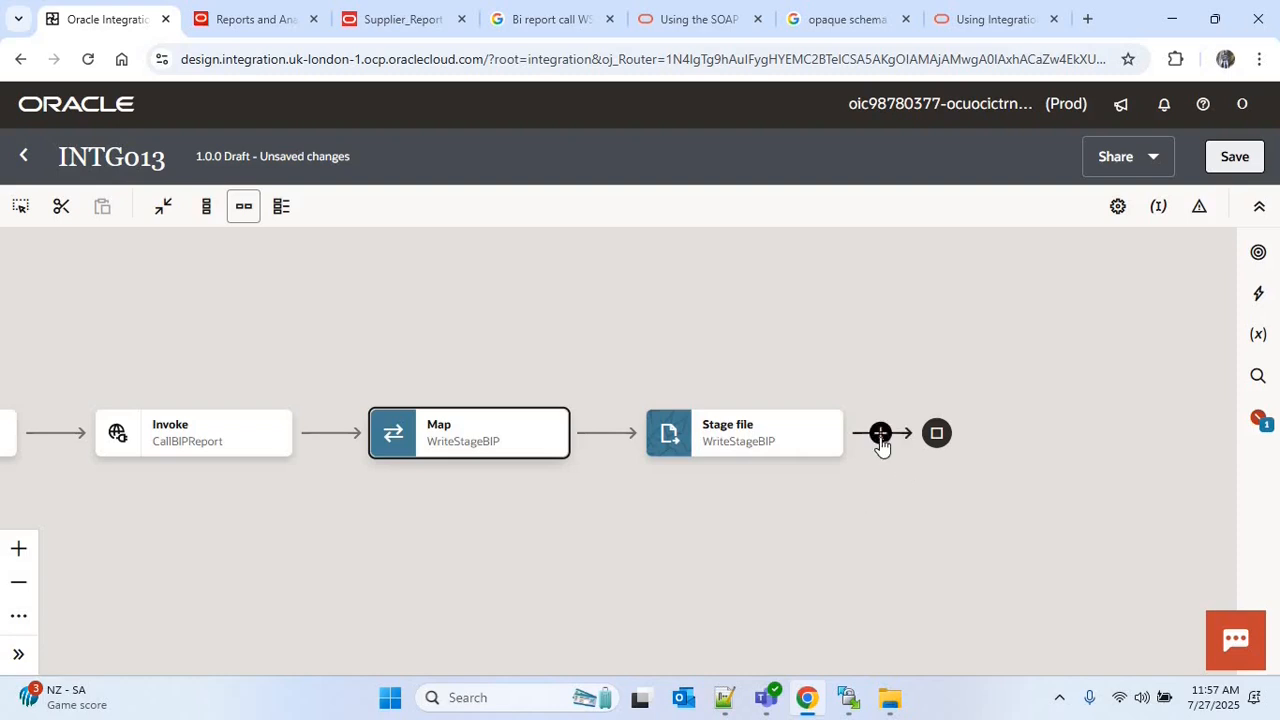
left_click(880, 435)
type("f")
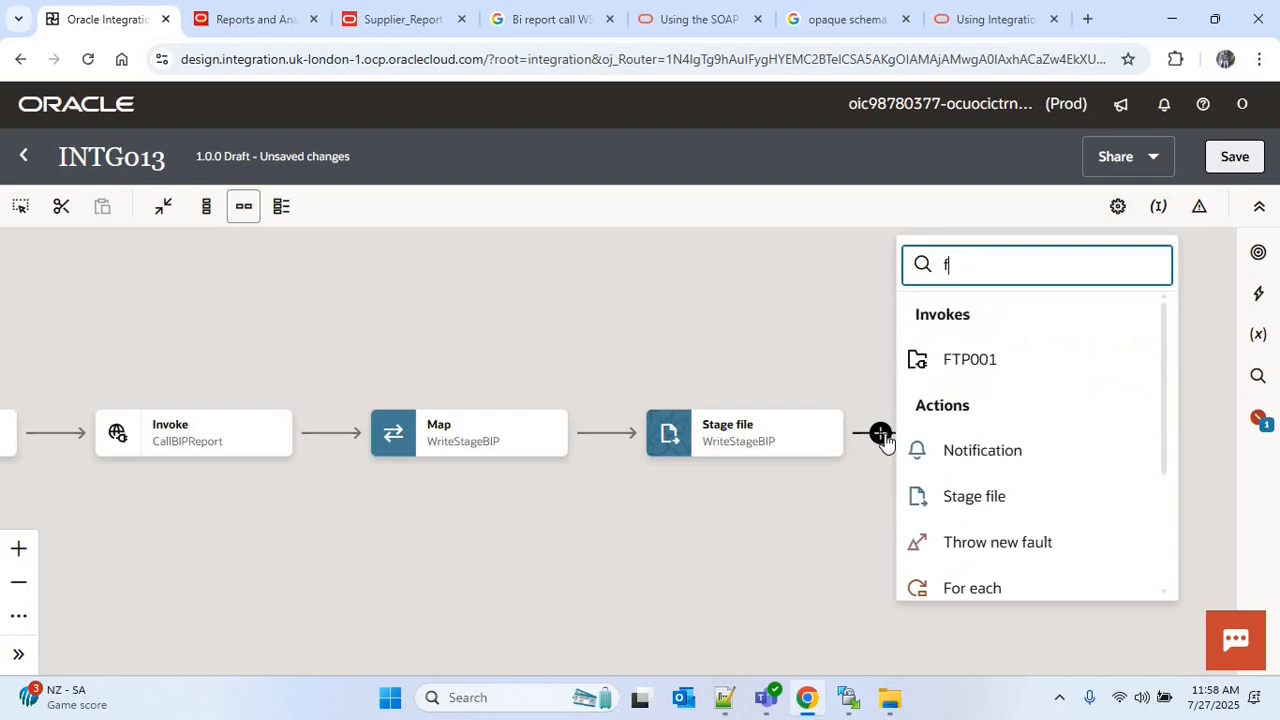
type("tp")
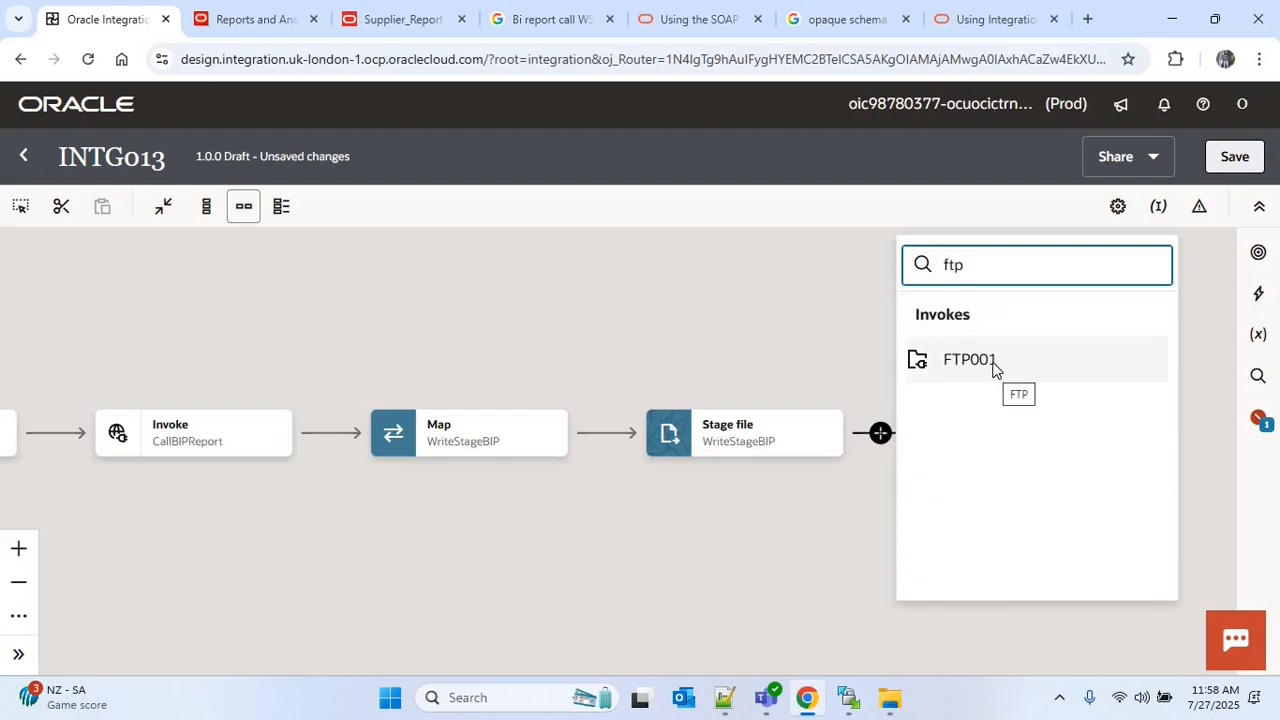
left_click(993, 368)
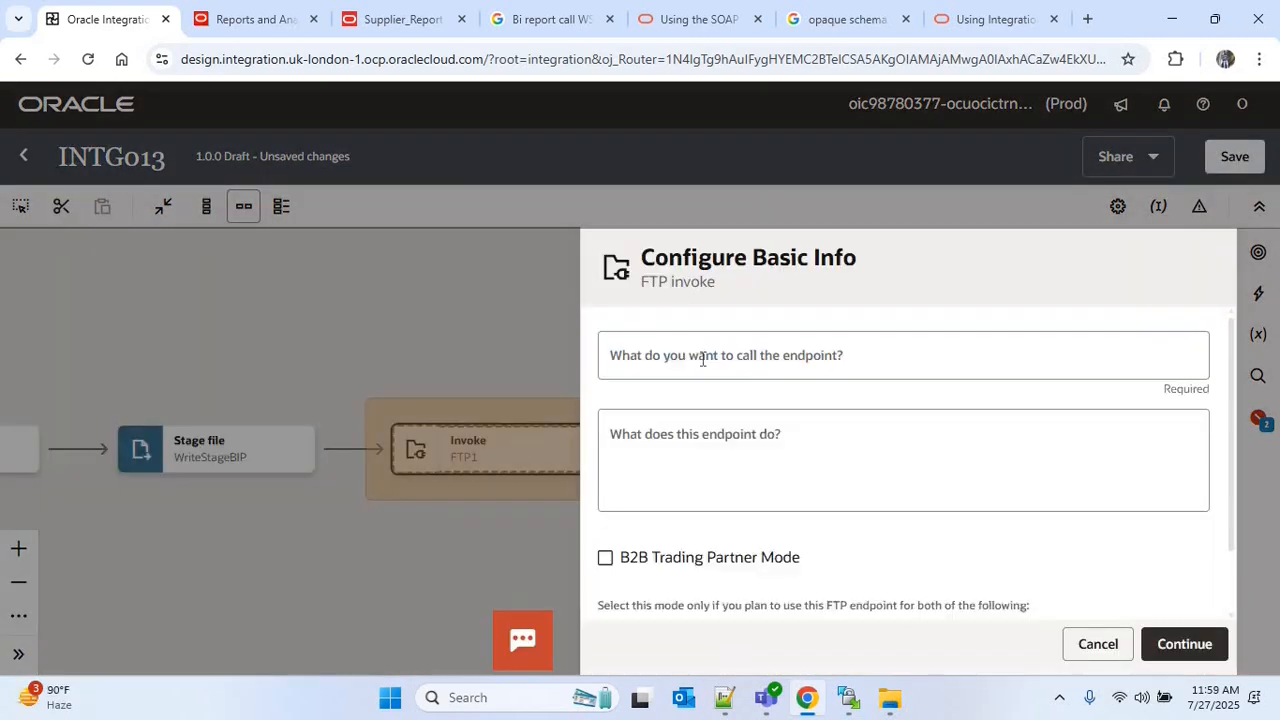
Name the FTP endpoint WriteBIPToFTP and continue to its operation settings without enabling a dynamic connection
left_click(703, 360)
type("W")
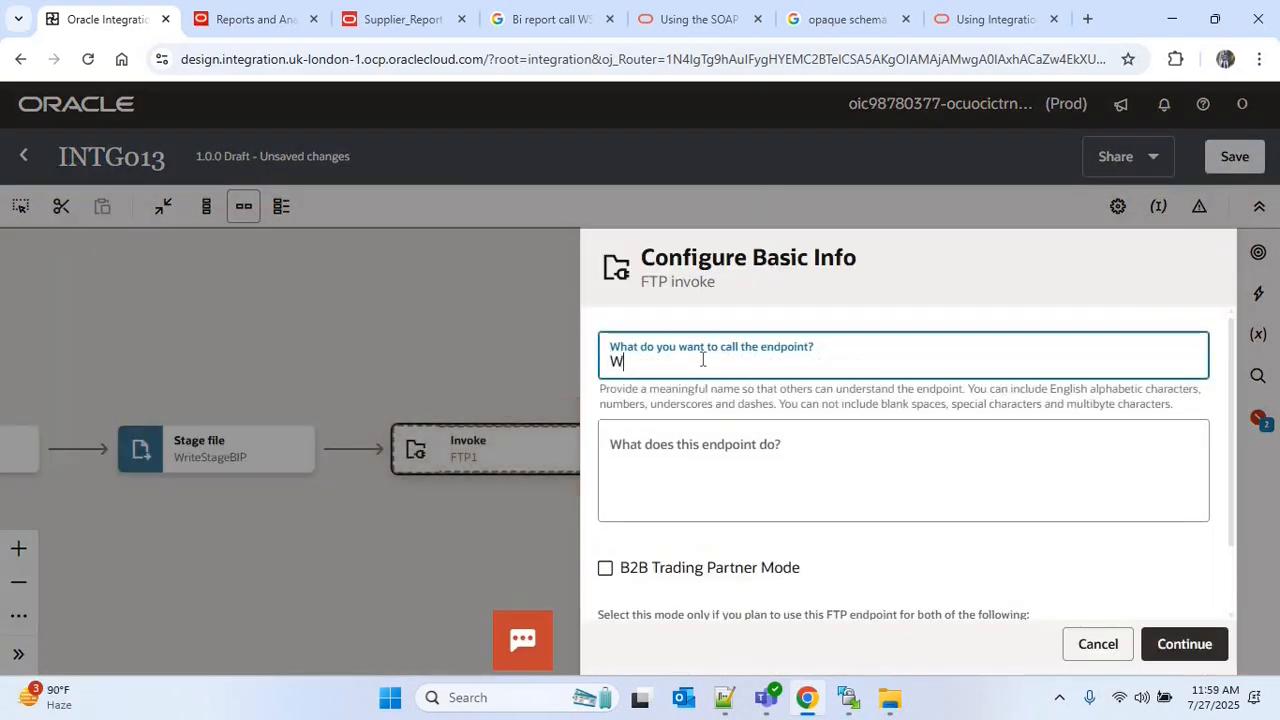
type("riteBIPToFTP")
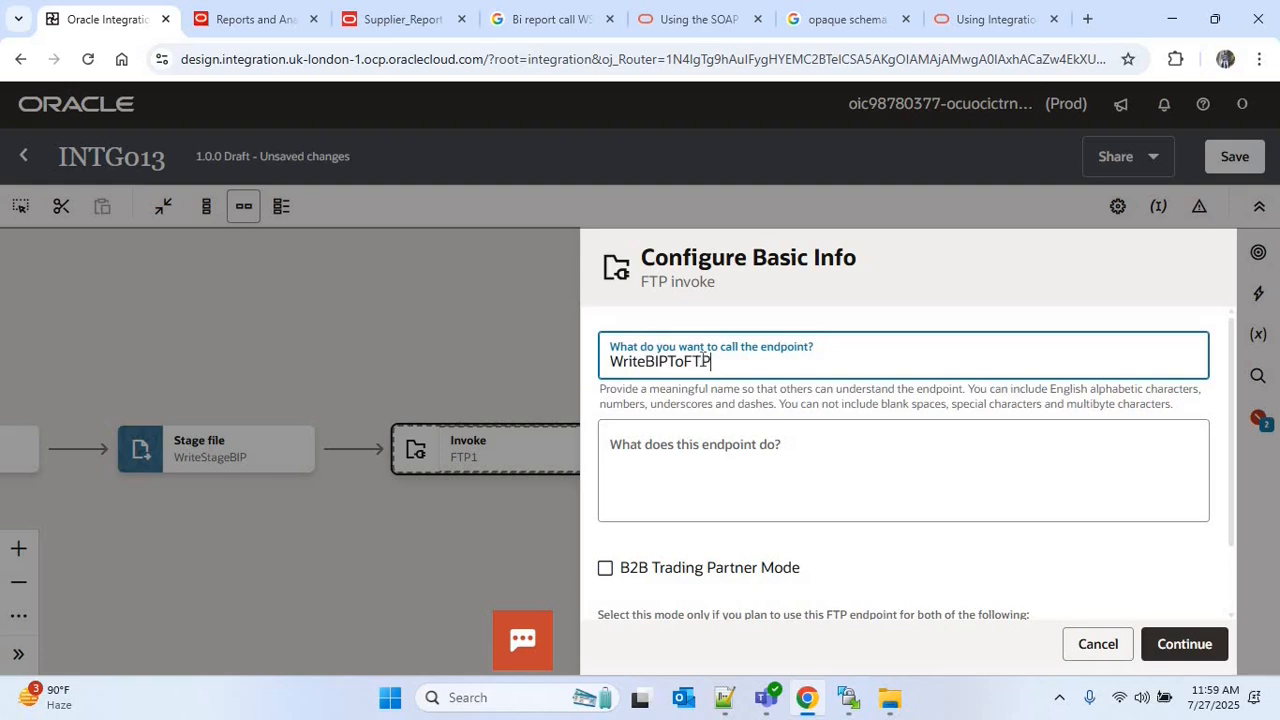
left_click(1182, 644)
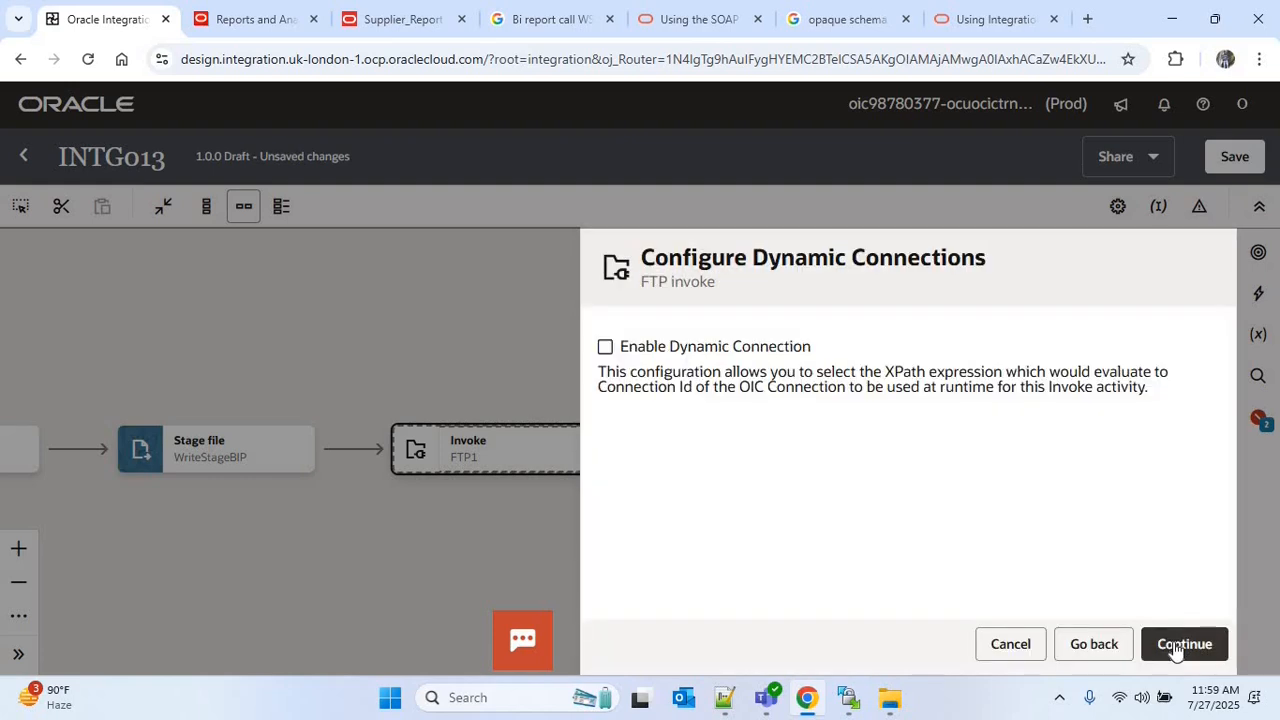
left_click(1180, 643)
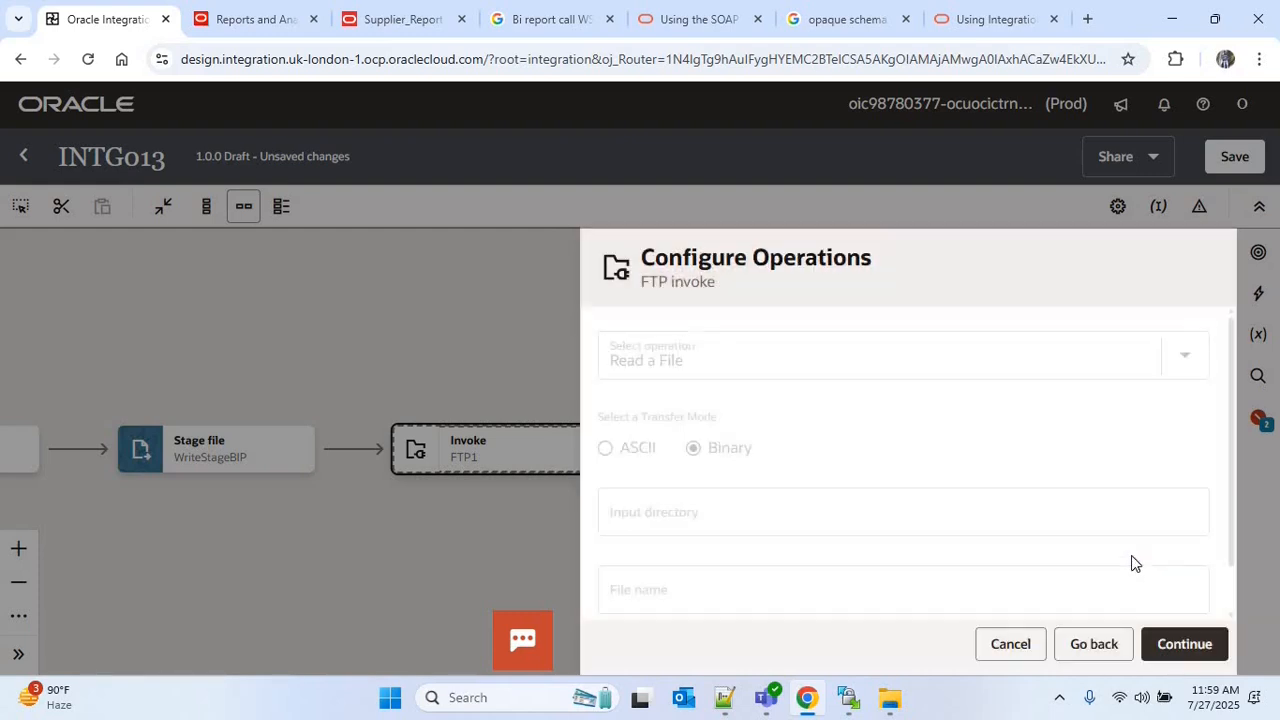
Configure the FTP invoke as Write File with output directory '/' and file name pattern '*', specify no file structure, and finish it
left_click(729, 371)
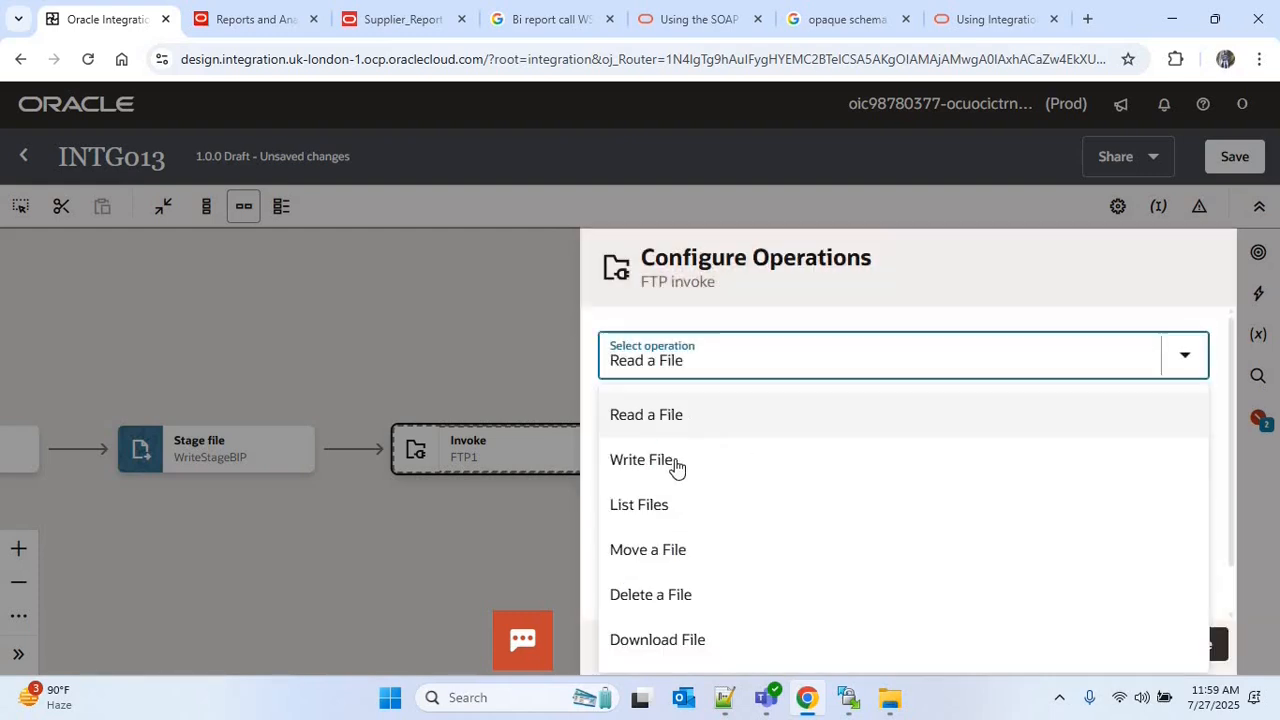
left_click(936, 462)
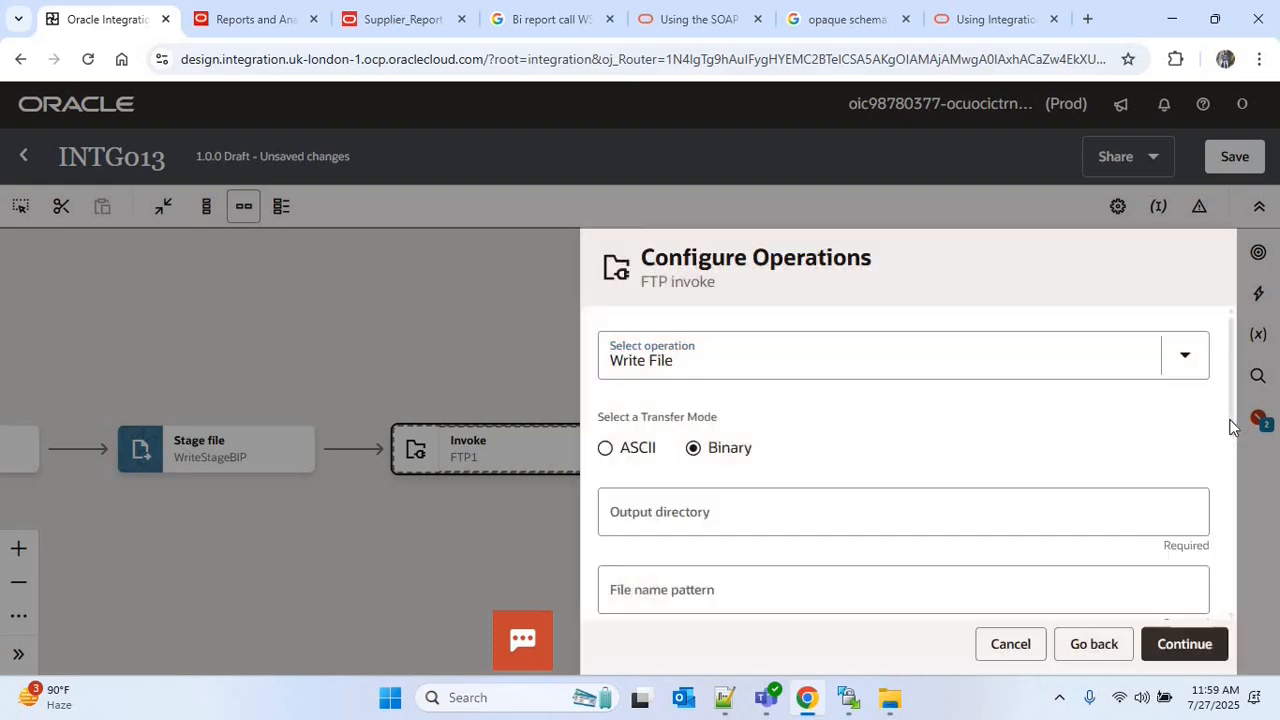
scroll(738, 448, "down", 1)
left_click(738, 448)
type("/")
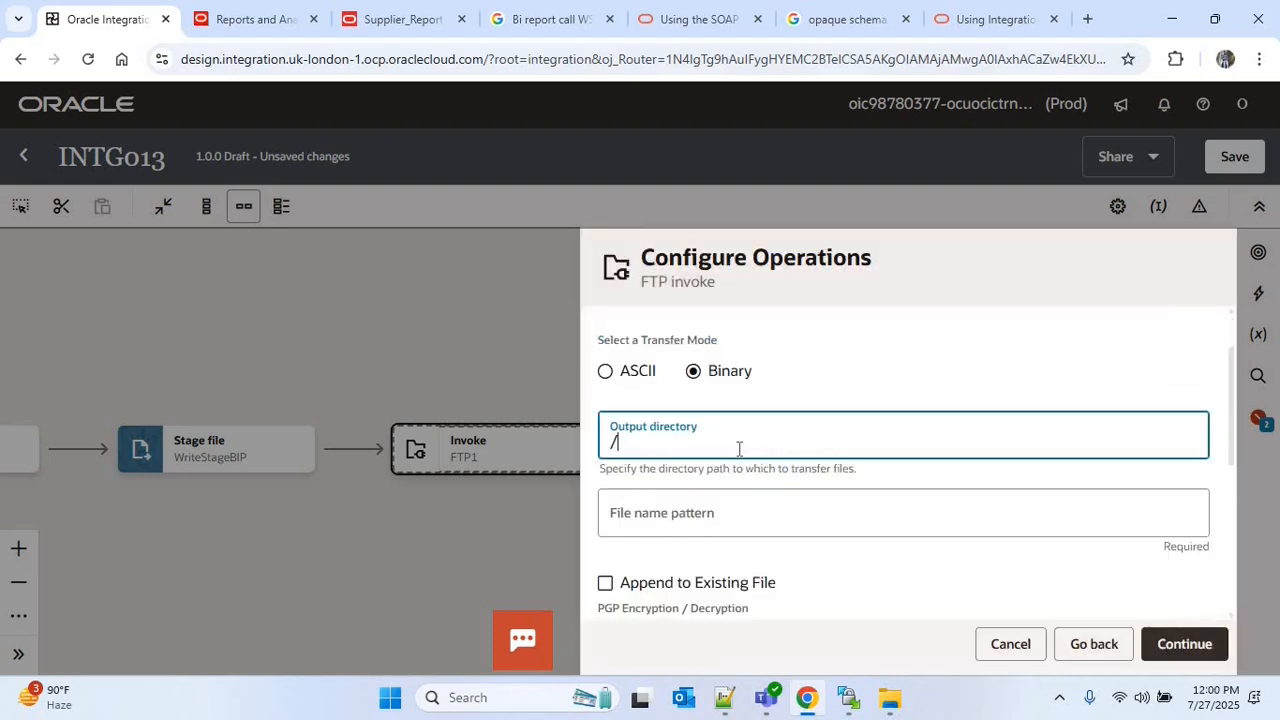
left_click(657, 512)
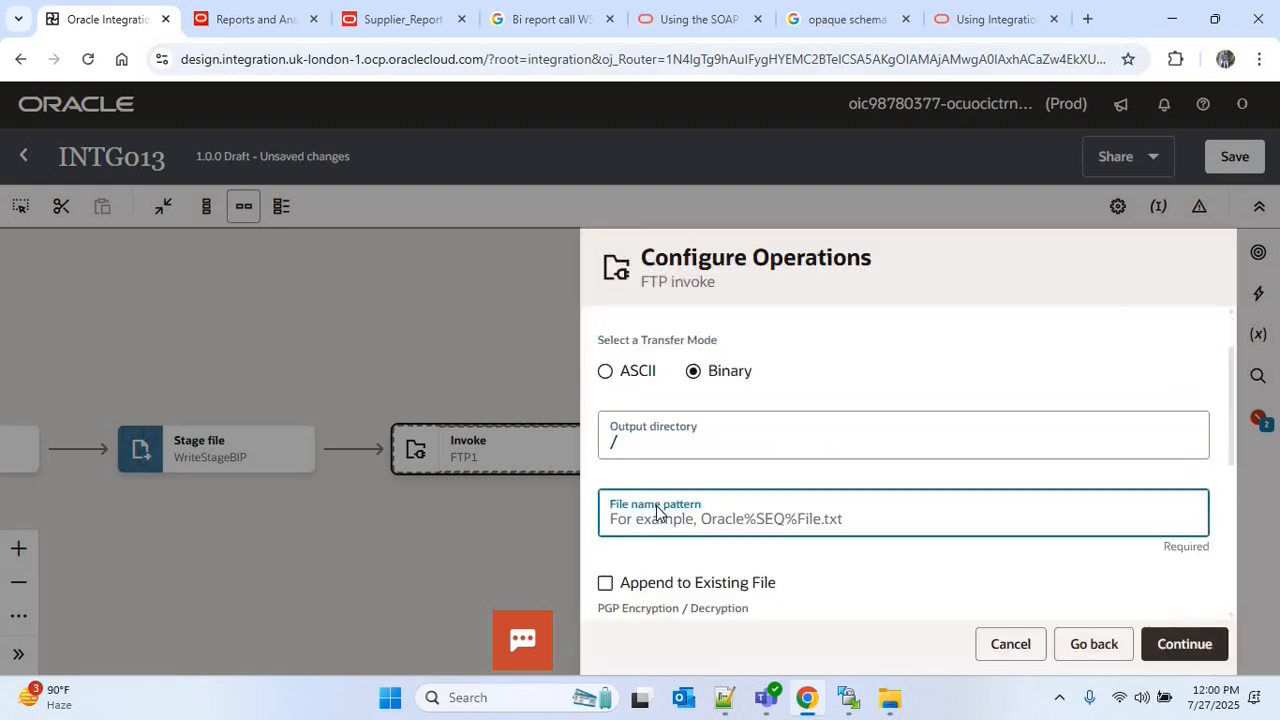
type("*")
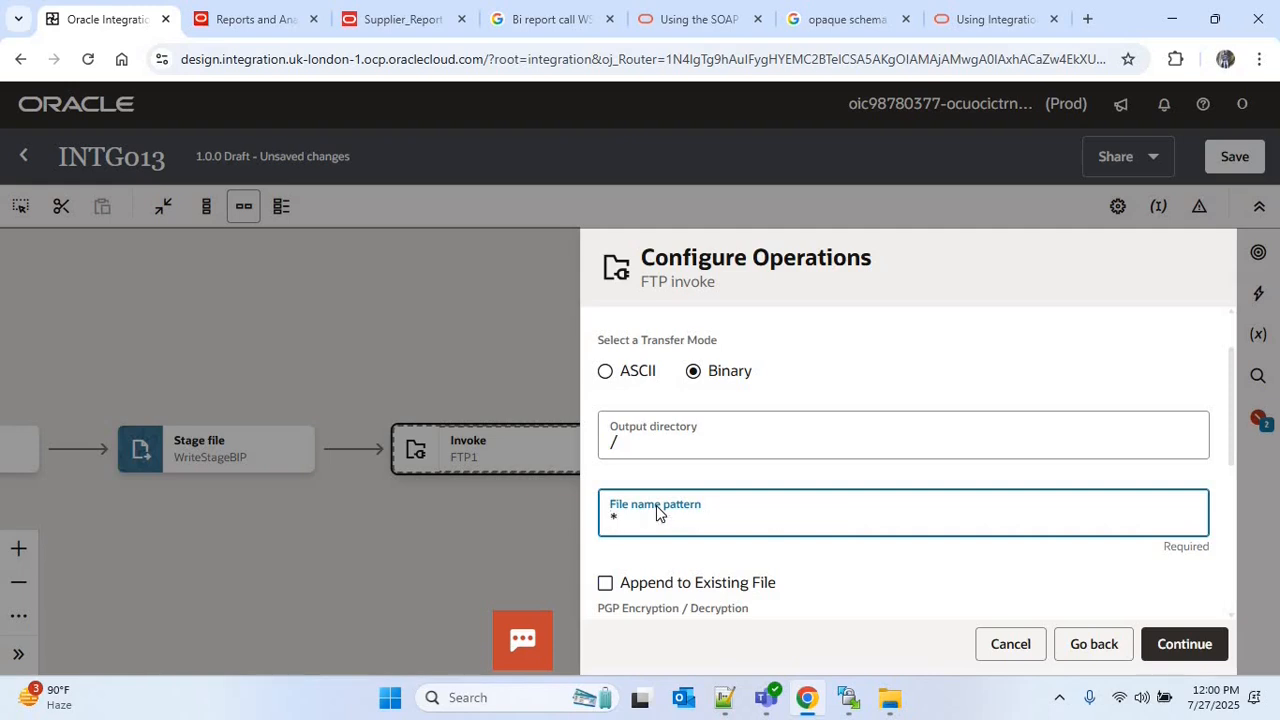
scroll(1237, 533, "down", 3)
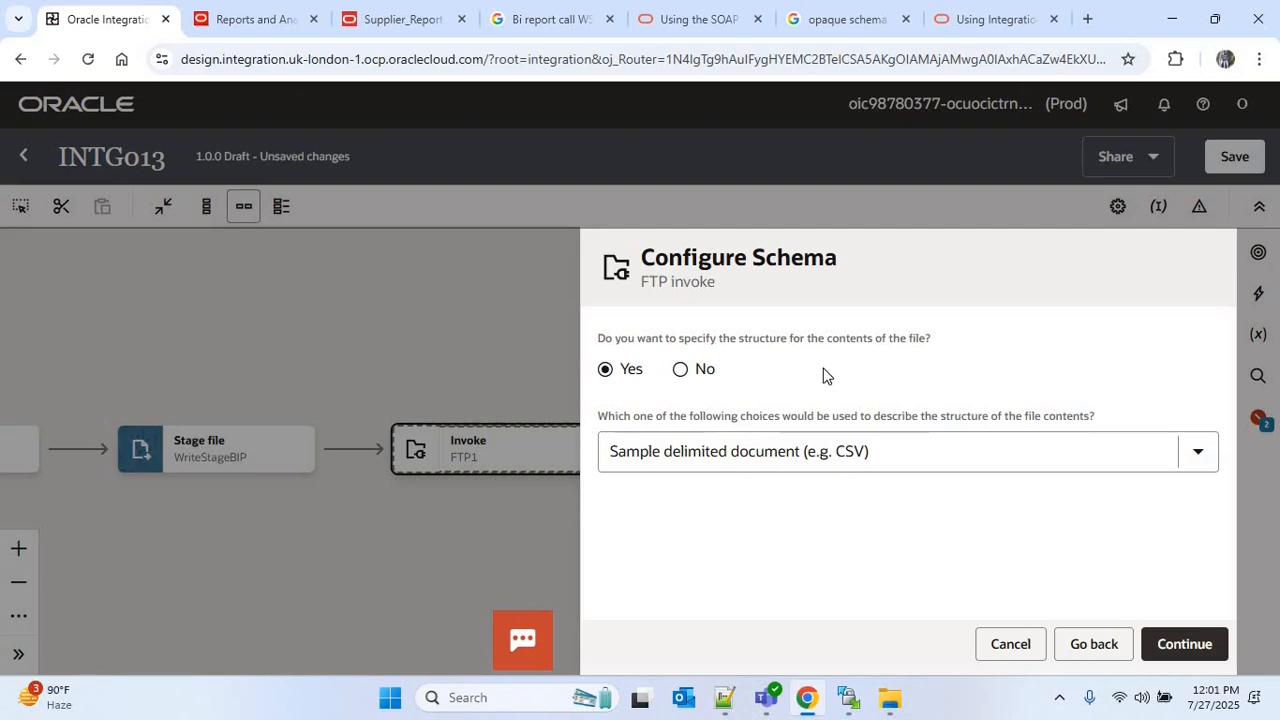
left_click(682, 372)
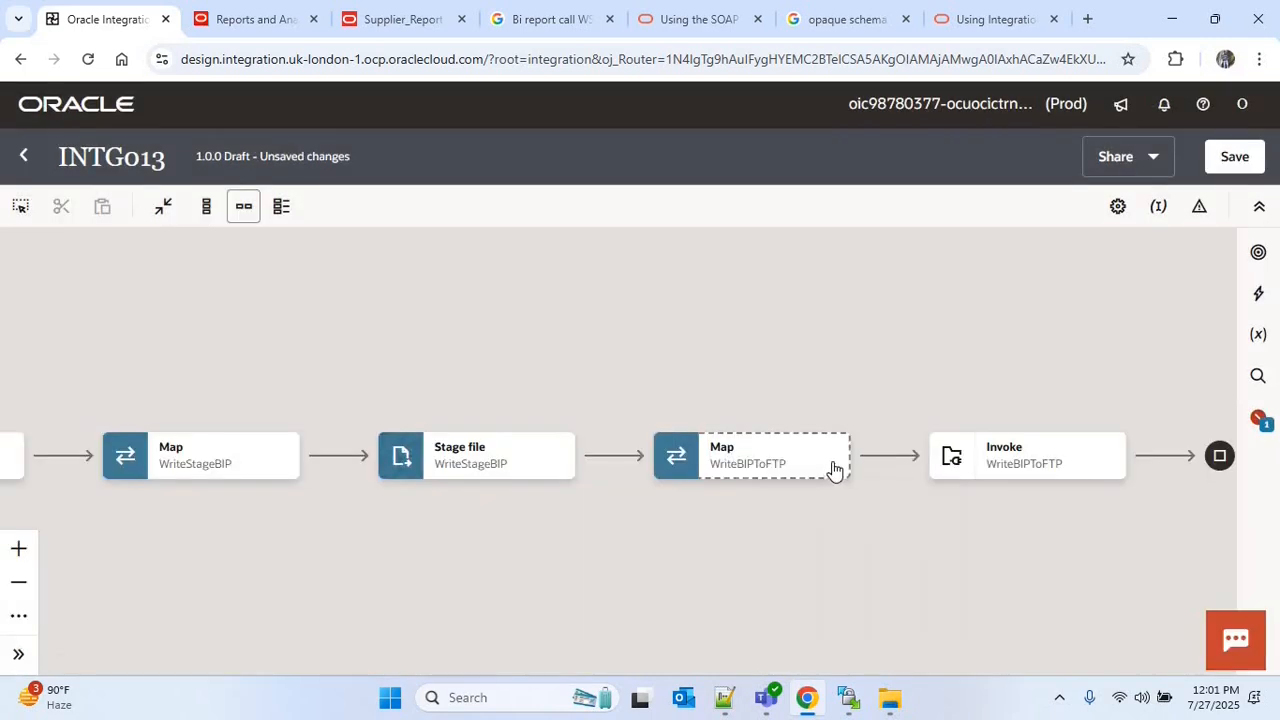
Edit the WriteBIPToFTP map and map File Reference from the WriteStageBIP response's ICS File to the target ICS File's File Reference
left_click(837, 466)
left_click(103, 122)
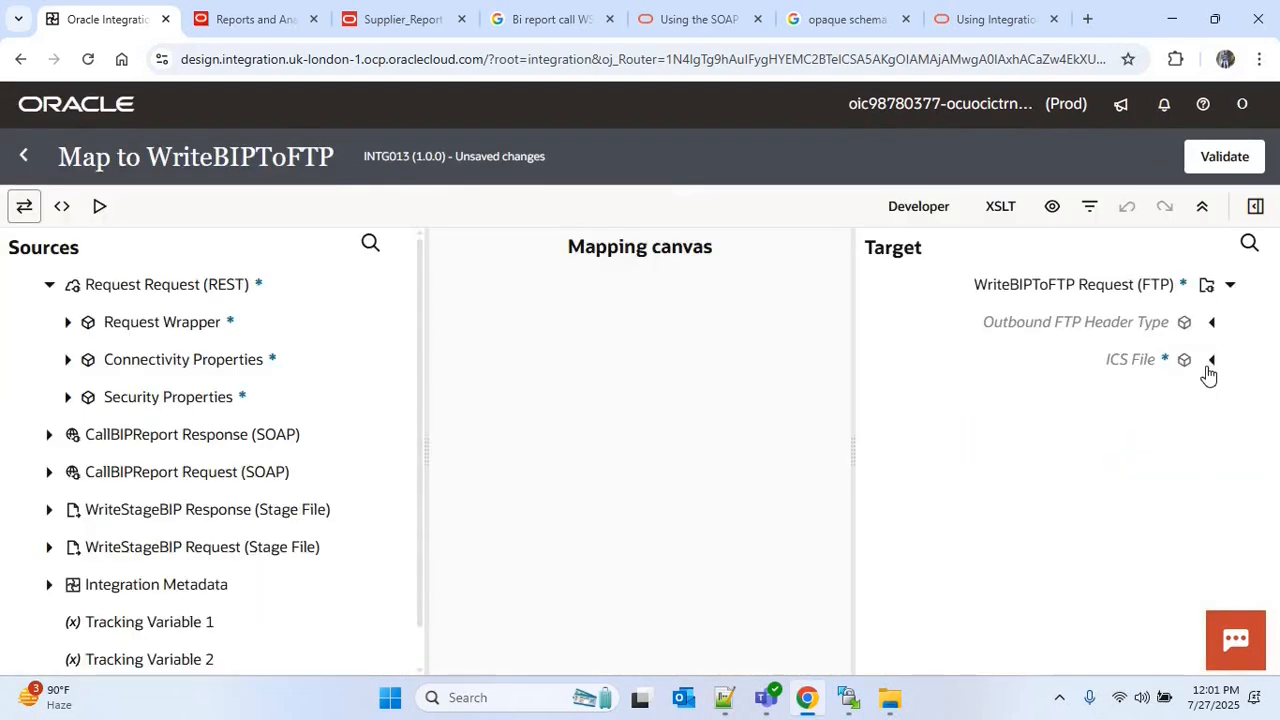
left_click(1212, 361)
scroll(157, 477, "down", 1)
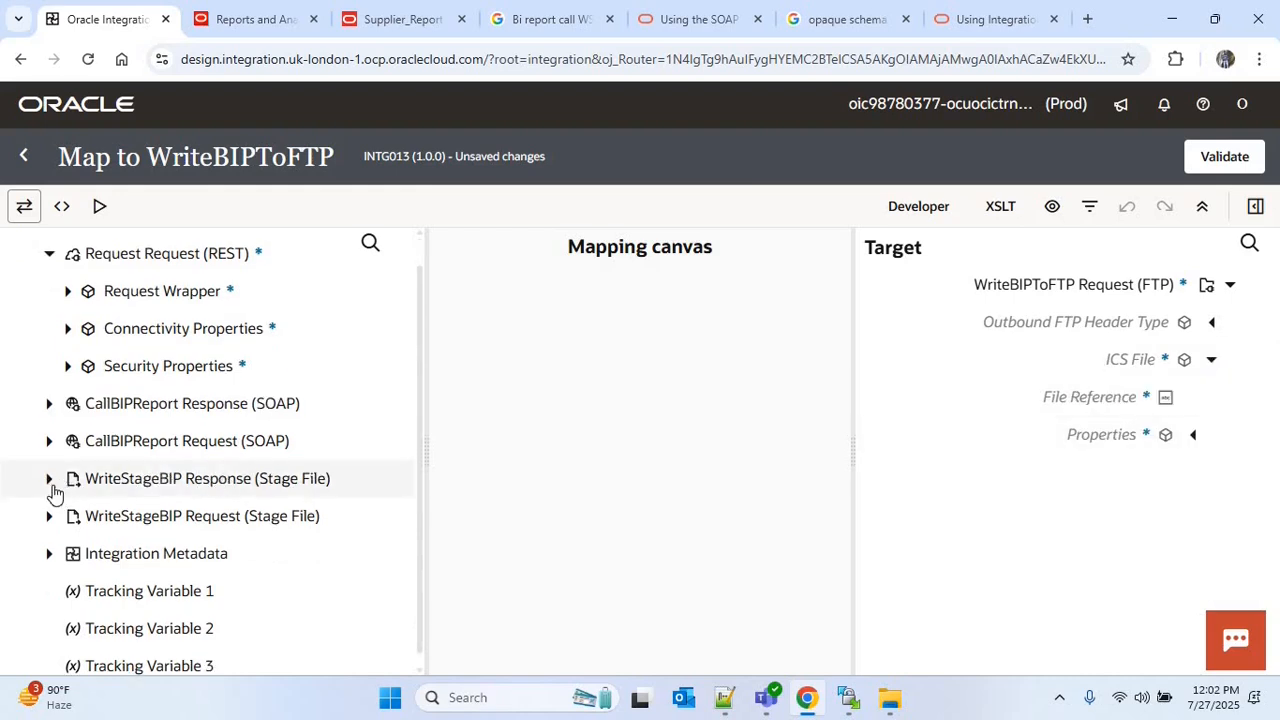
left_click(49, 479)
left_click(105, 591)
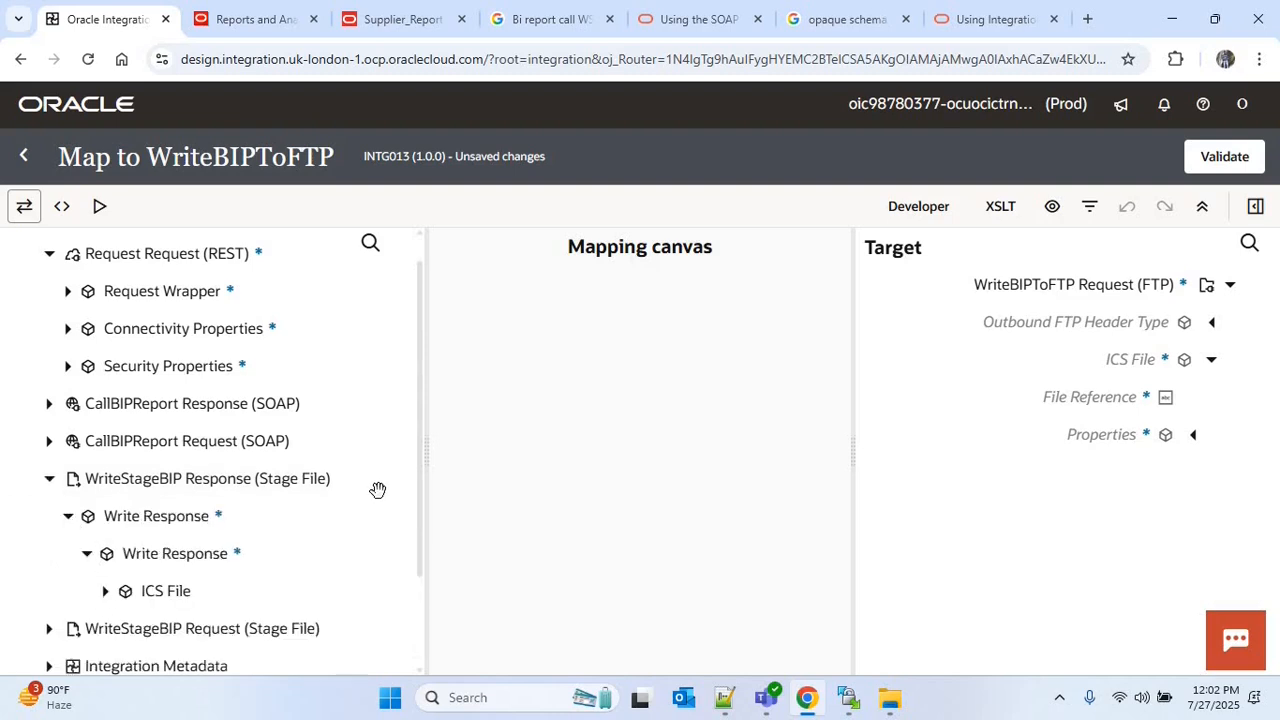
left_click_drag(420, 411, 420, 499)
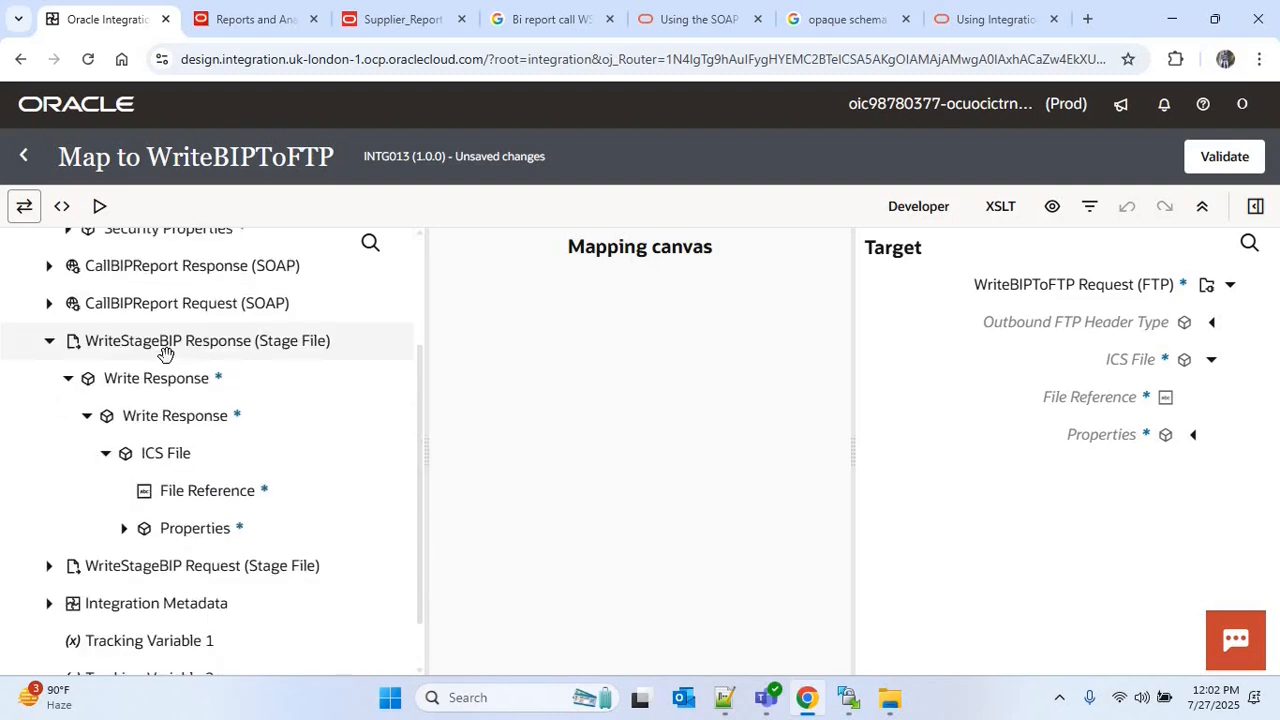
left_click(249, 491)
left_click(1071, 402)
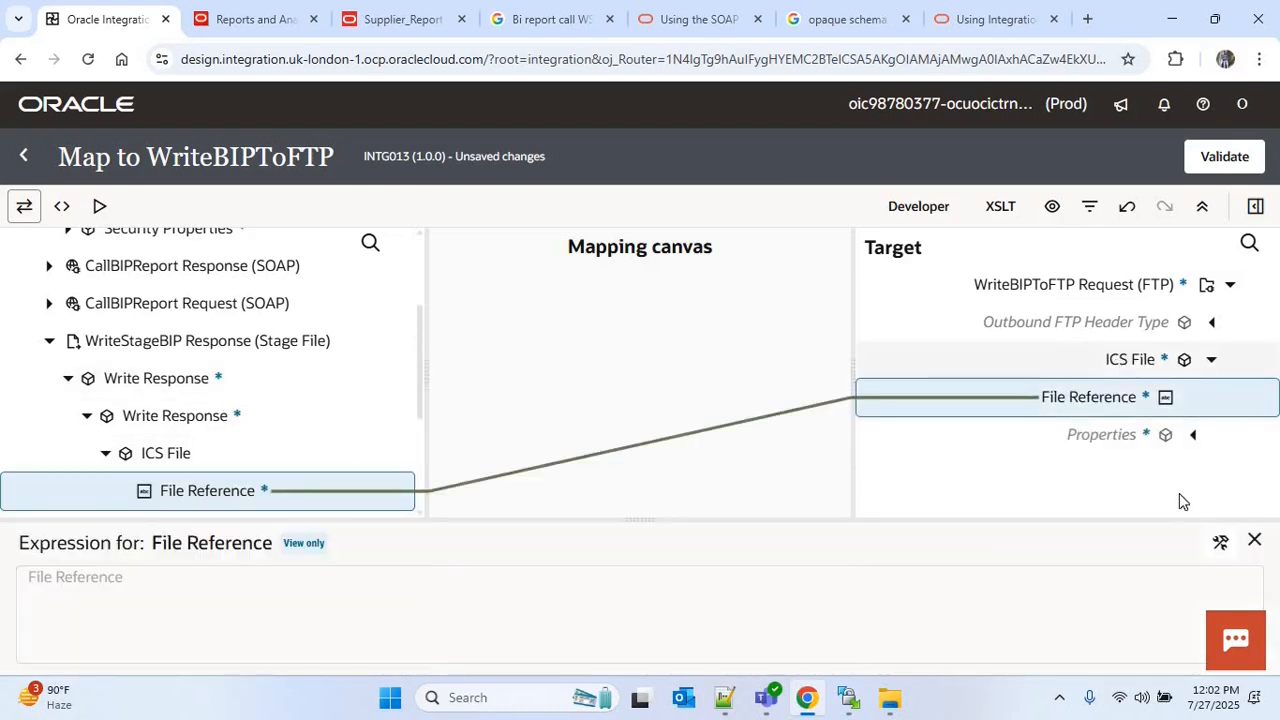
left_click(930, 482)
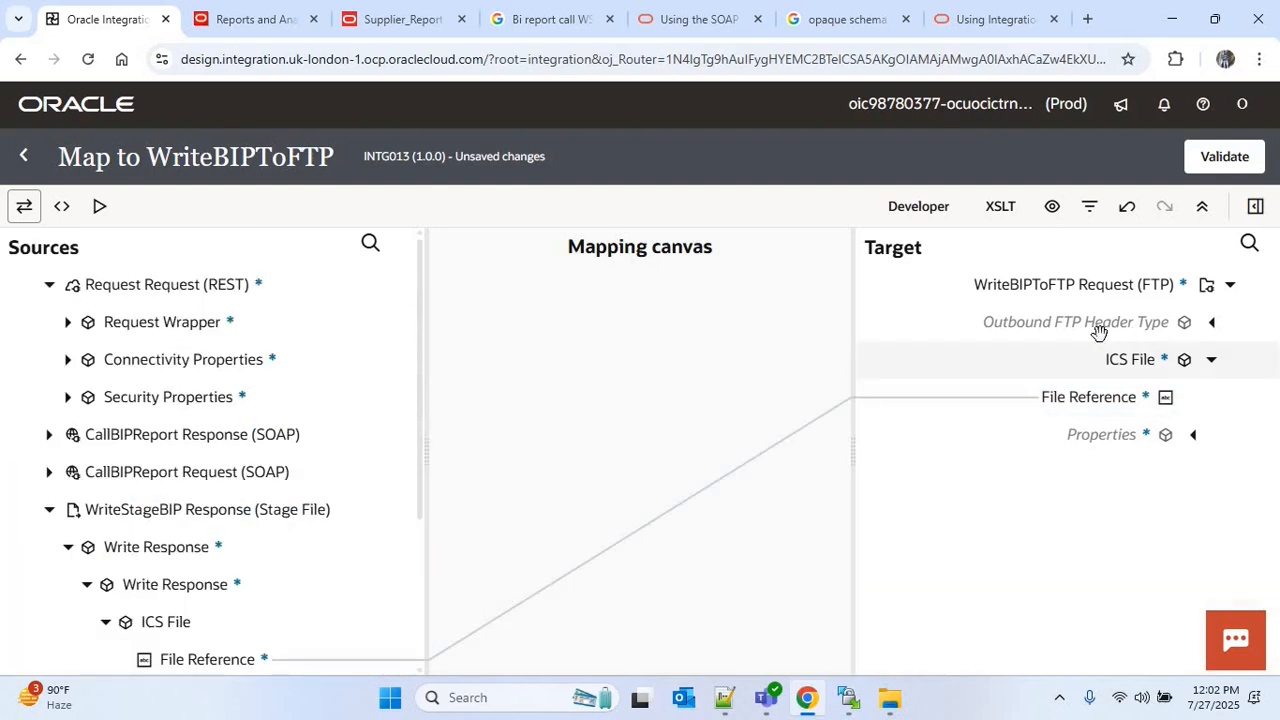
Map Filename from the WriteStageBIP response's ICS File properties to File Name under Outbound FTP Header Type
left_click(1219, 330)
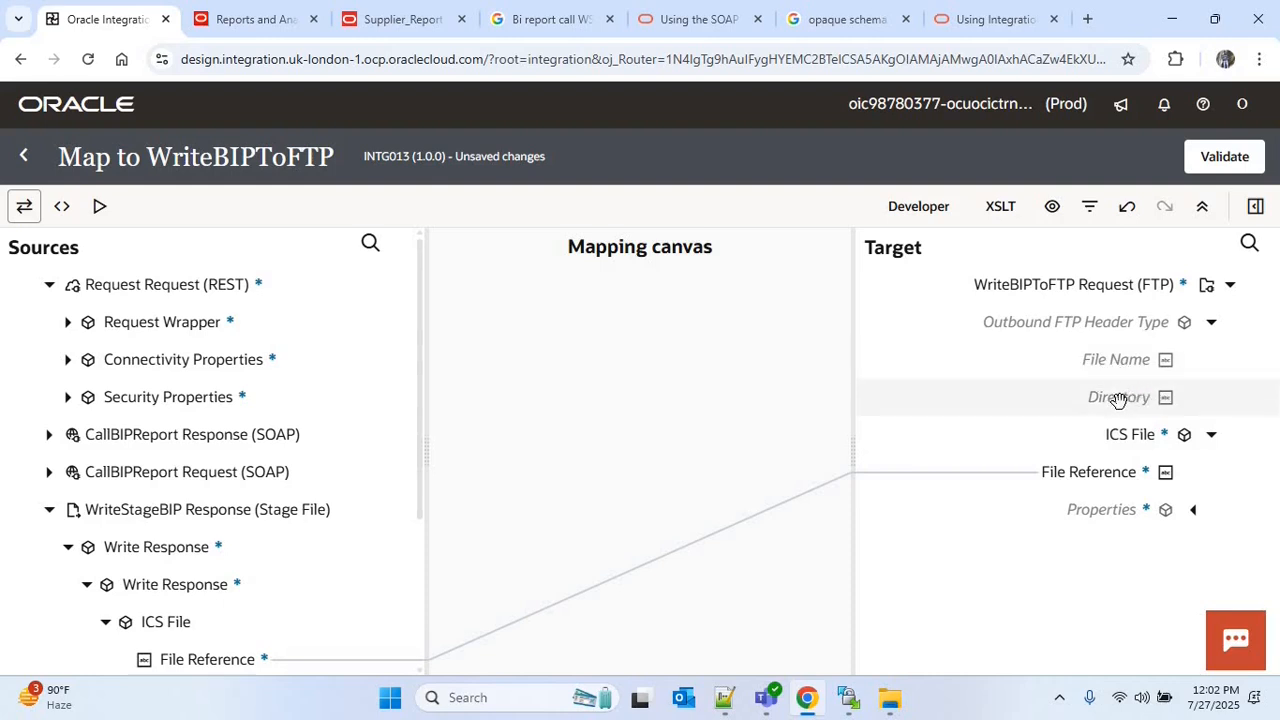
scroll(121, 540, "down", 2)
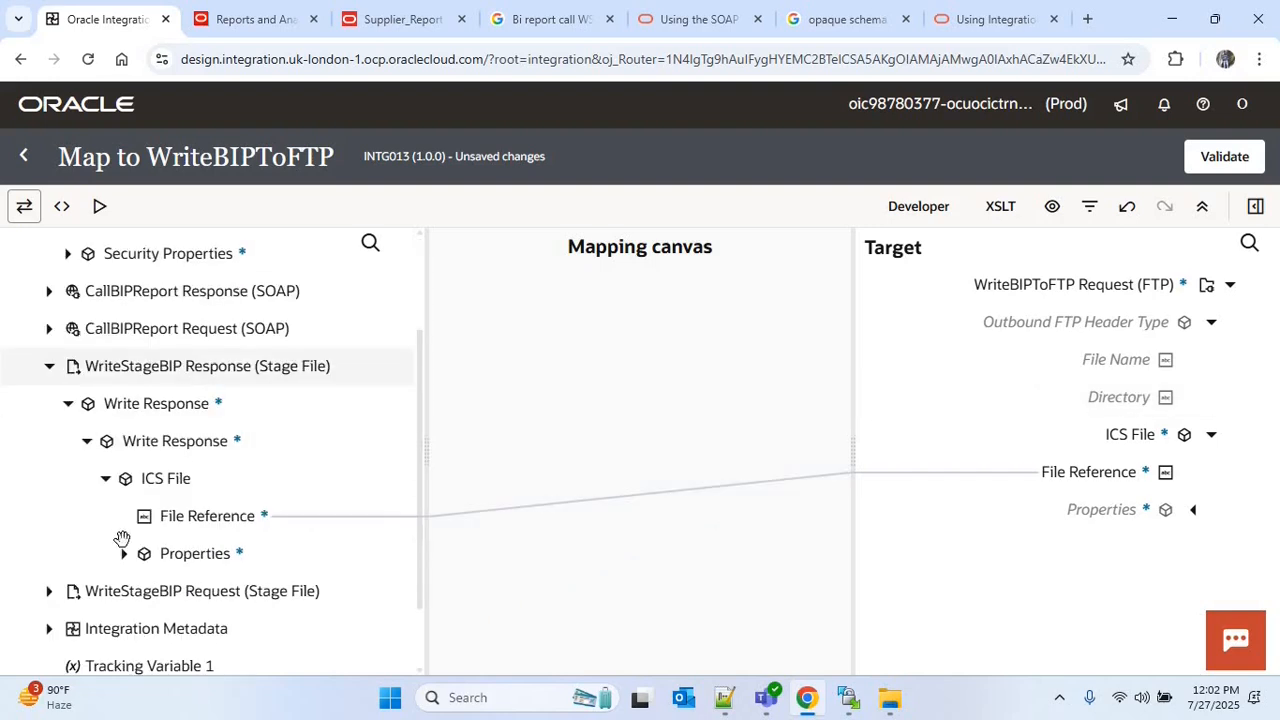
left_click(124, 554)
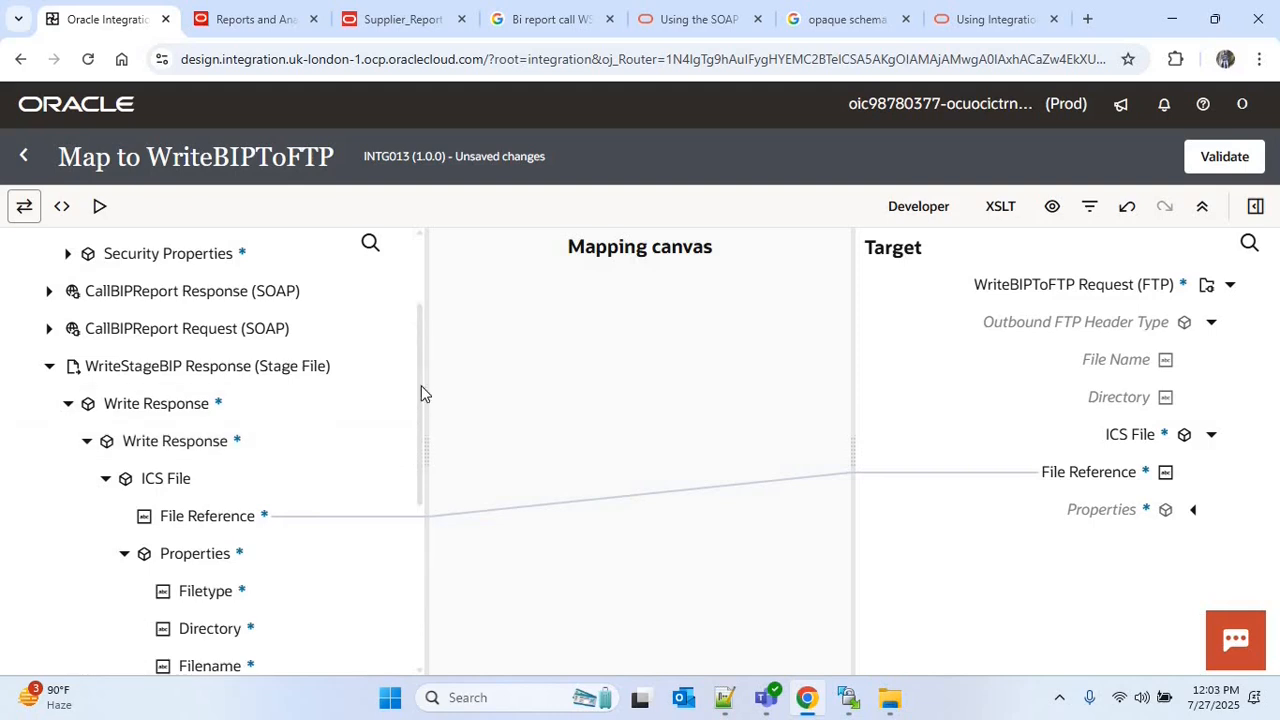
scroll(243, 457, "down", 3)
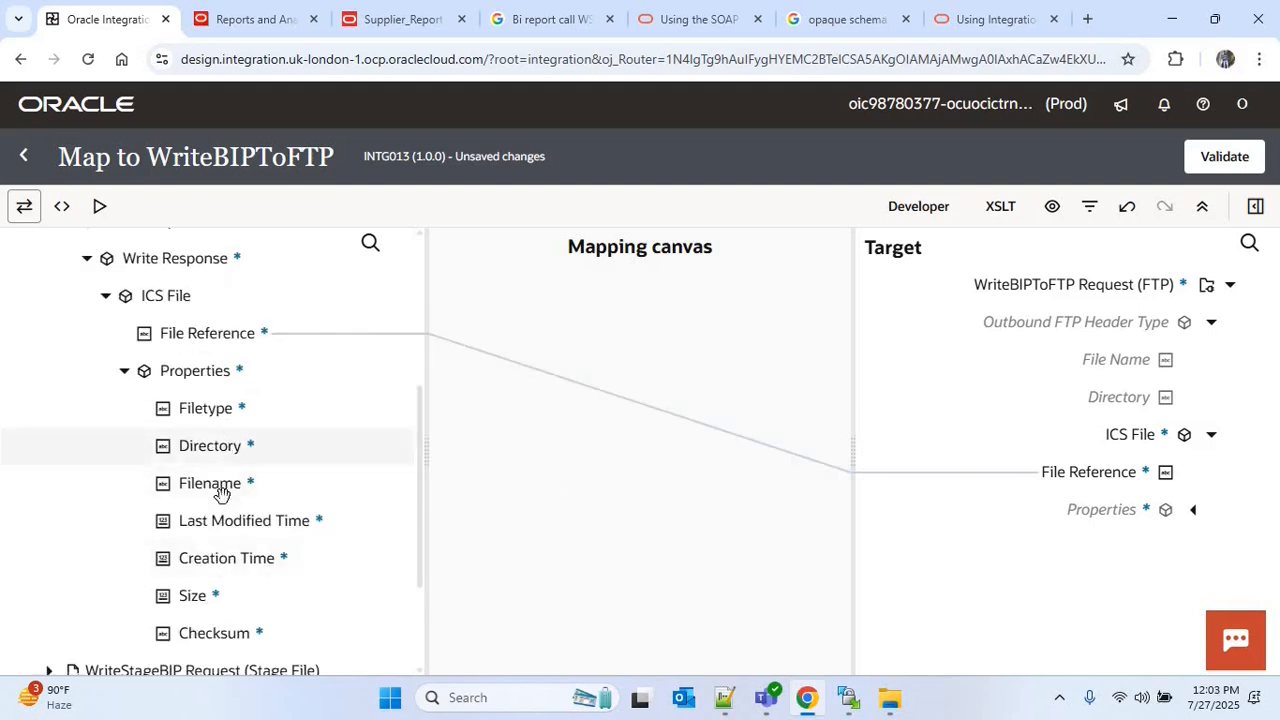
left_click_drag(223, 486, 1080, 360)
Edit the File Name expression to concat the stage file's filename with Report Format from the request wrapper, and save the expression
left_click(1221, 543)
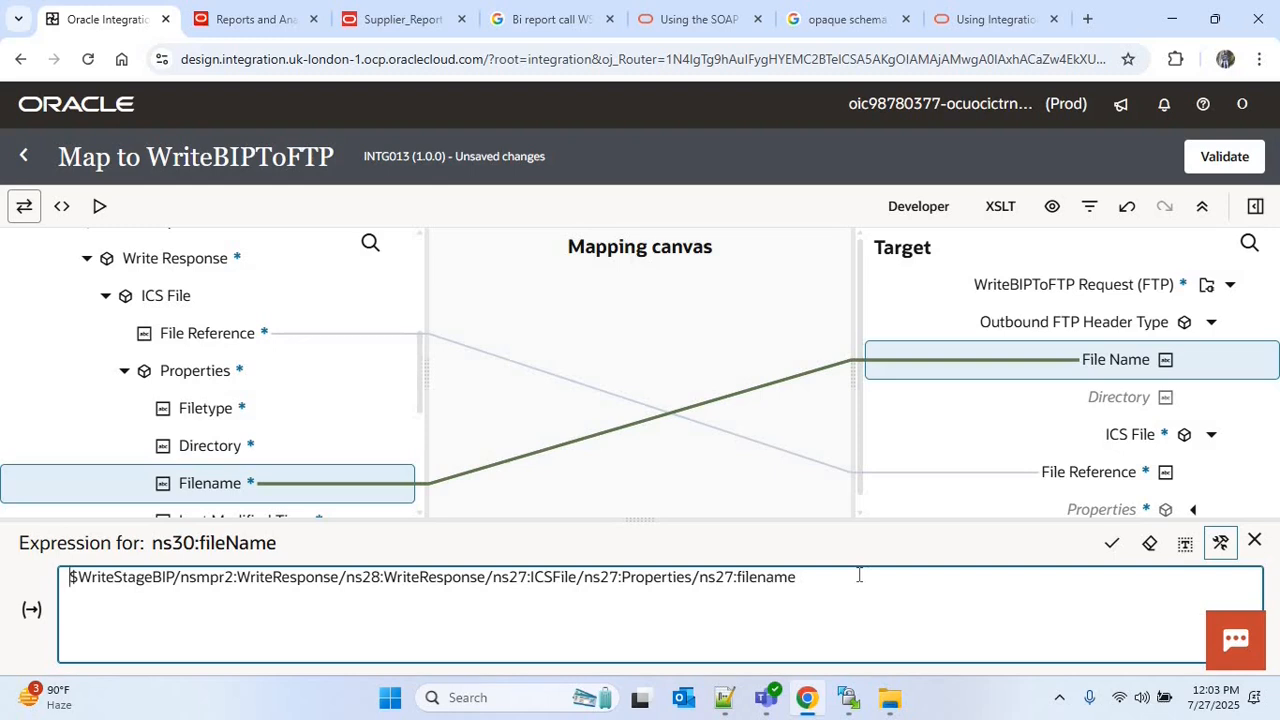
type("conact")
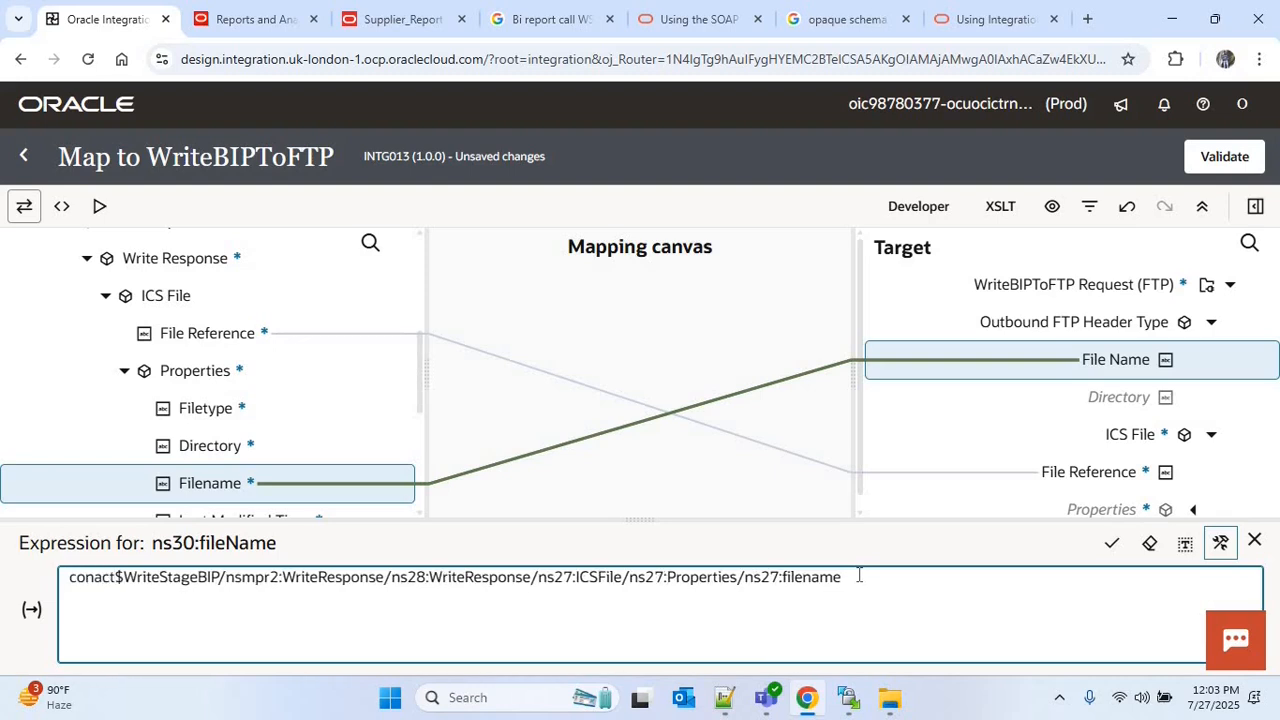
key("BackSpace")
key("BackSpace")
key("BackSpace")
type("cat(")
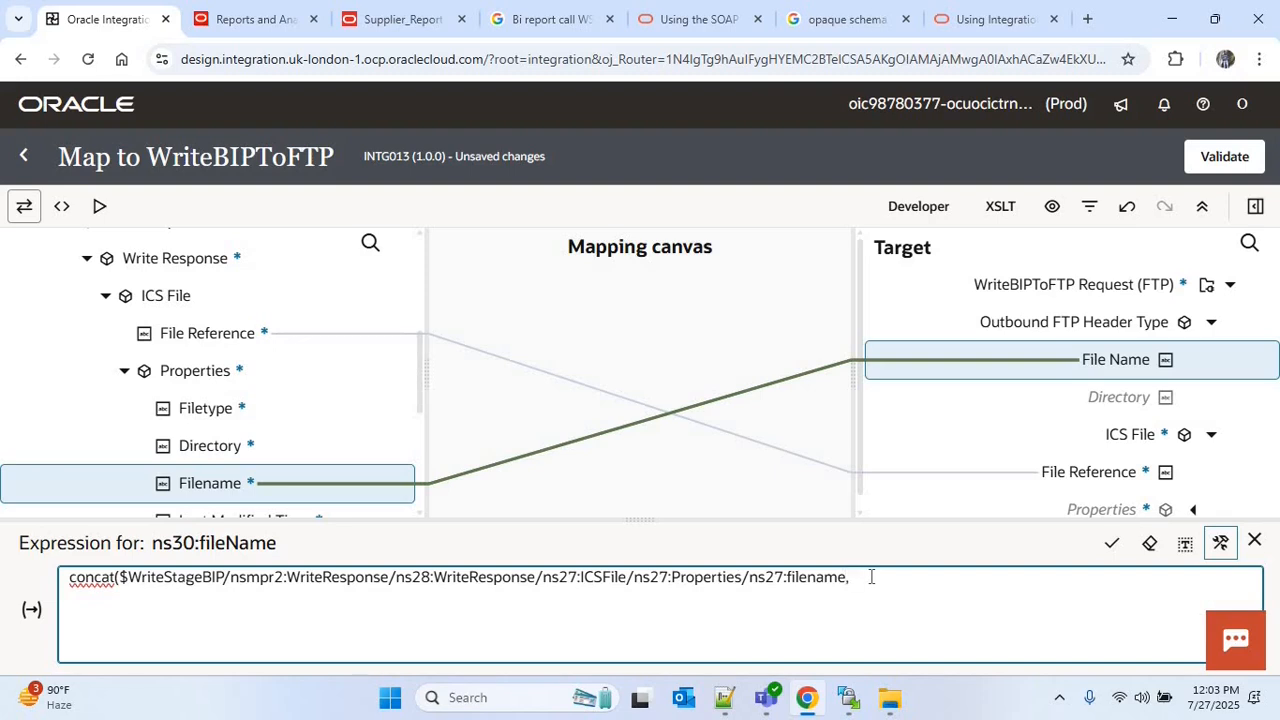
left_click_drag(416, 389, 417, 281)
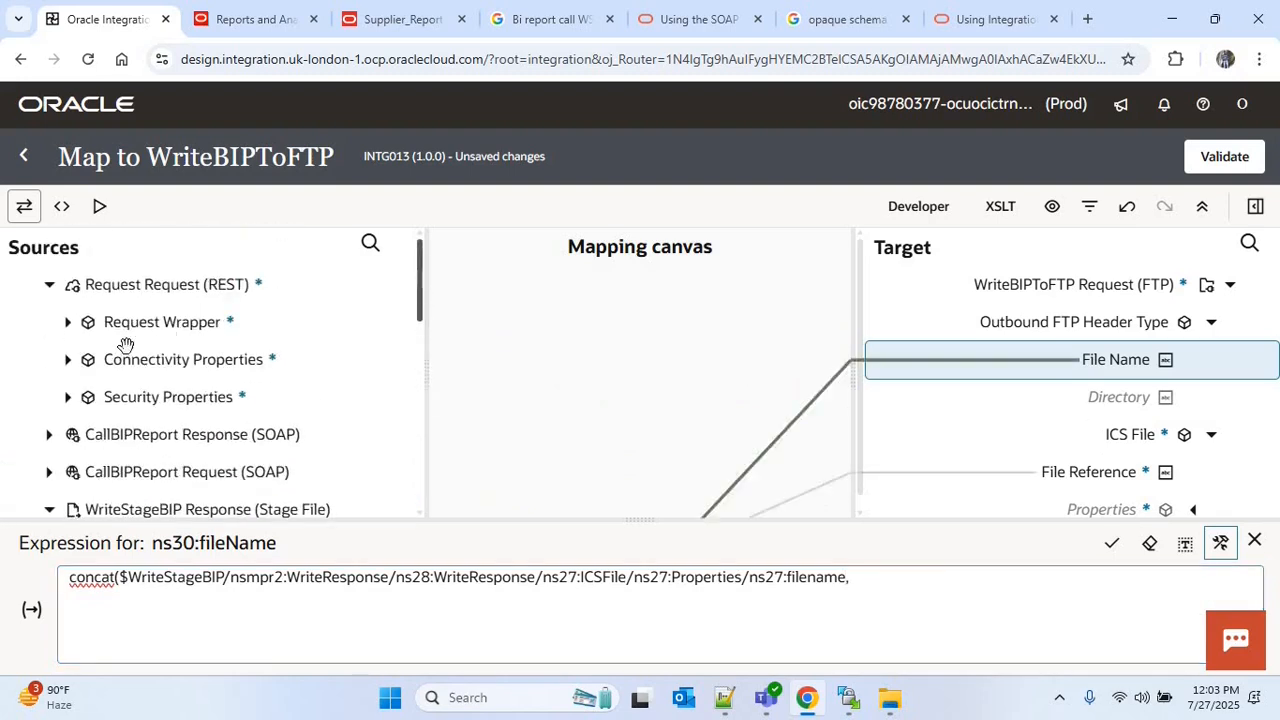
left_click(68, 322)
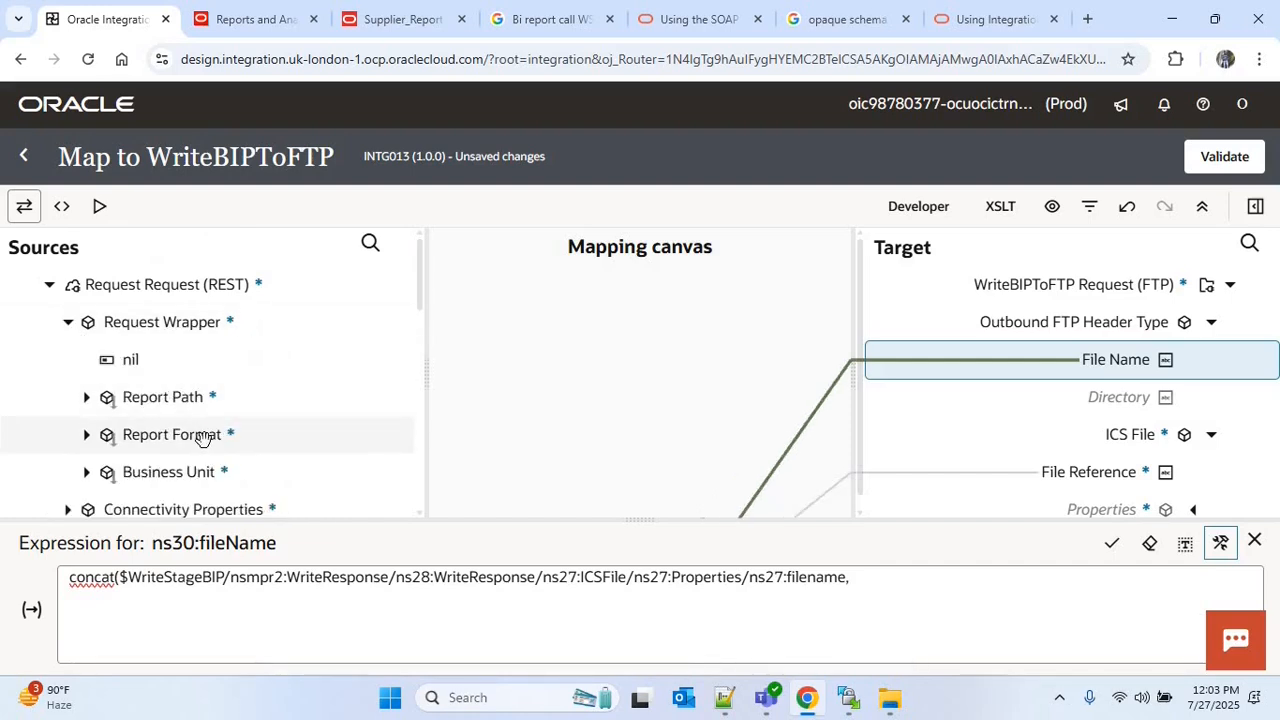
left_click_drag(205, 437, 954, 617)
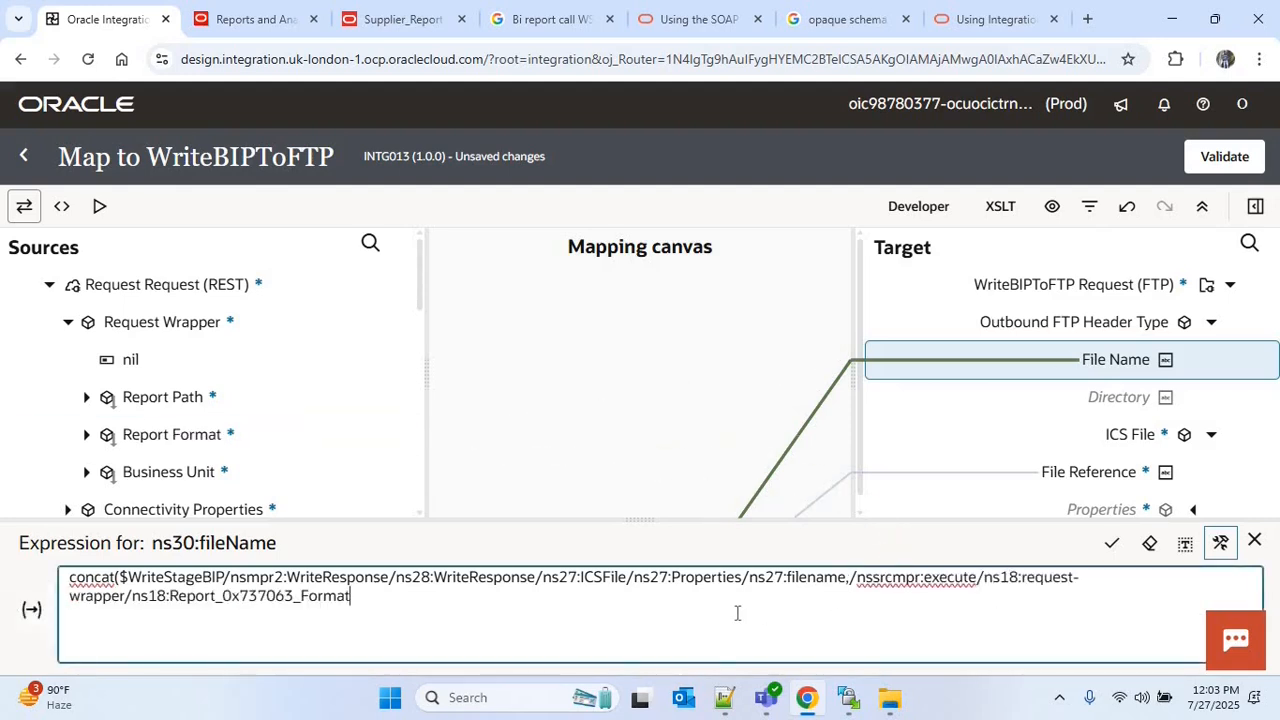
left_click(1111, 544)
Map Report Path from the request wrapper to the FTP header's Directory, validate the mapping, and return to the integration flow
left_click_drag(165, 397, 1085, 400)
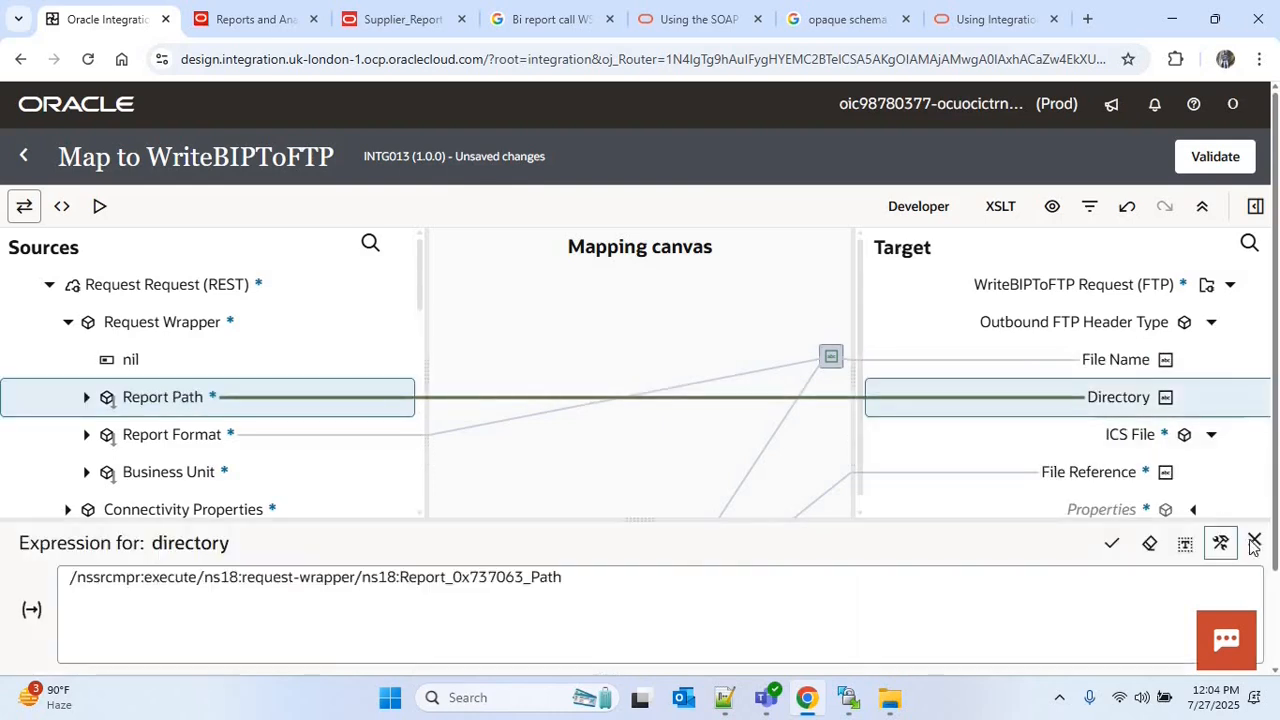
left_click(1254, 543)
left_click(1225, 160)
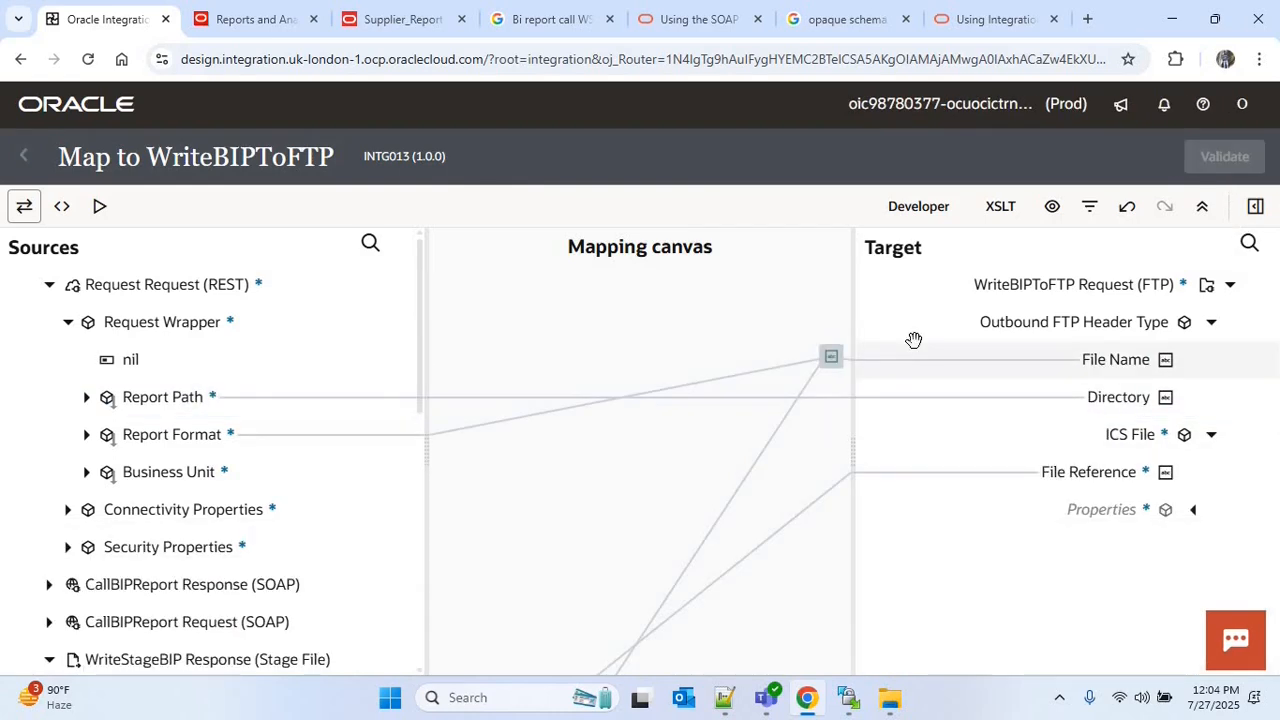
left_click(21, 159)
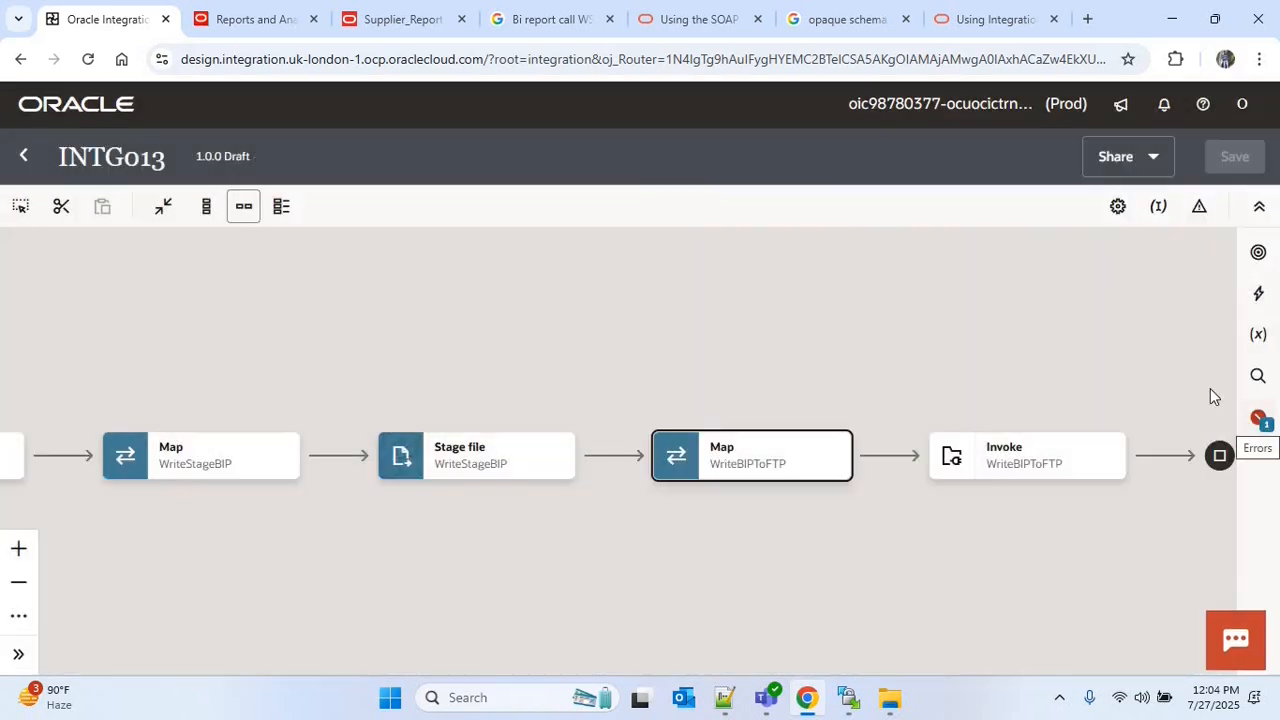
Assign Business Unit from the request wrapper as the primary business identifier, save INTG013, and return to the integrations list
left_click(1258, 418)
left_click(1184, 318)
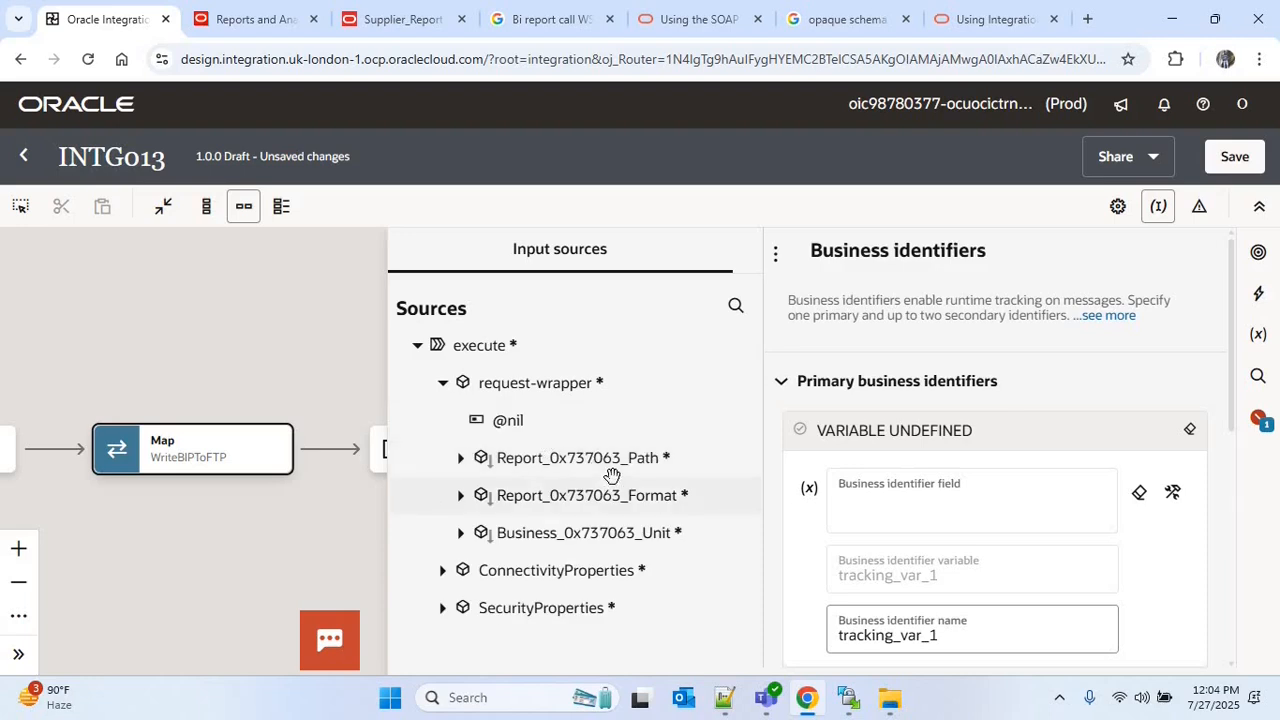
left_click_drag(600, 532, 940, 500)
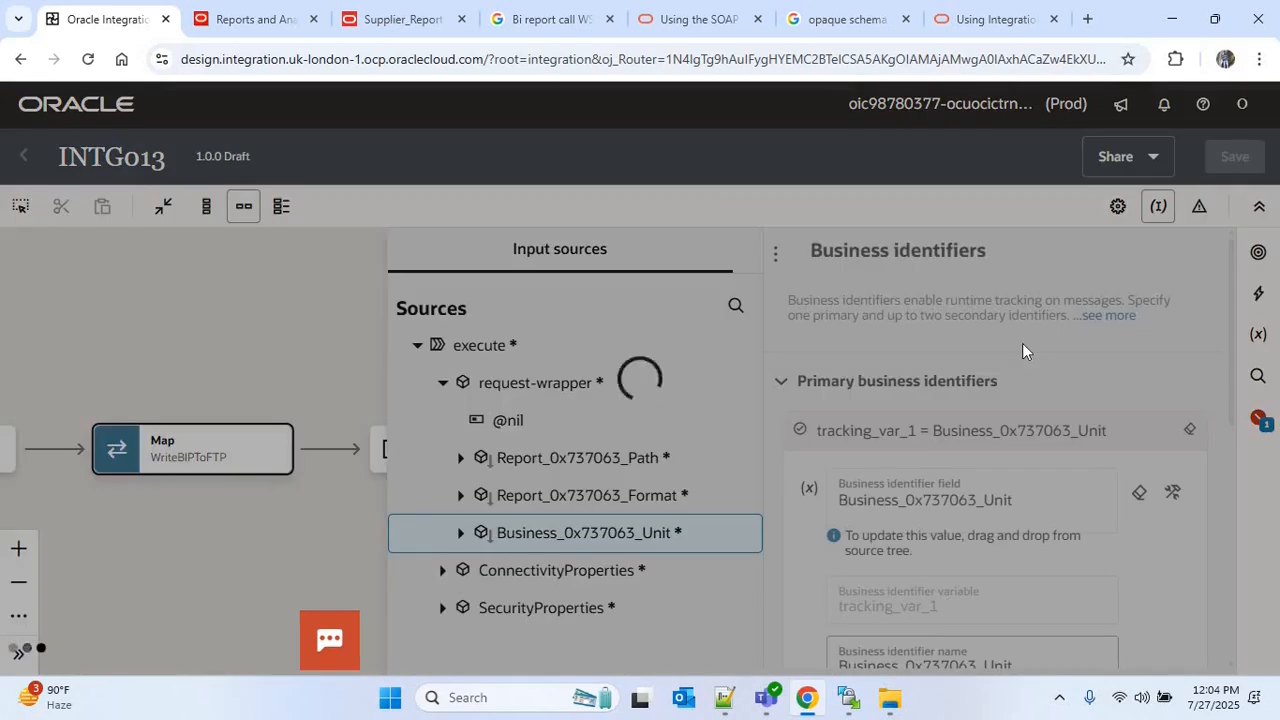
left_click(24, 155)
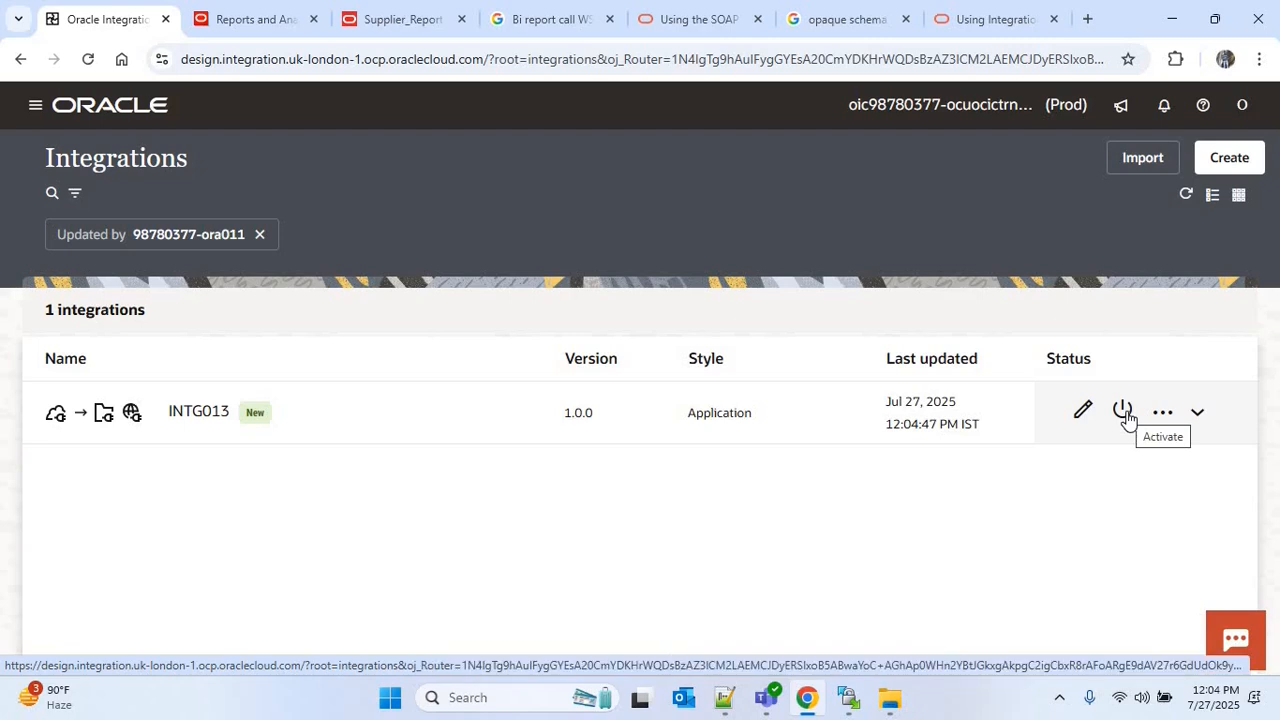
Activate INTG013 with the Debug tracing level
left_click(1123, 412)
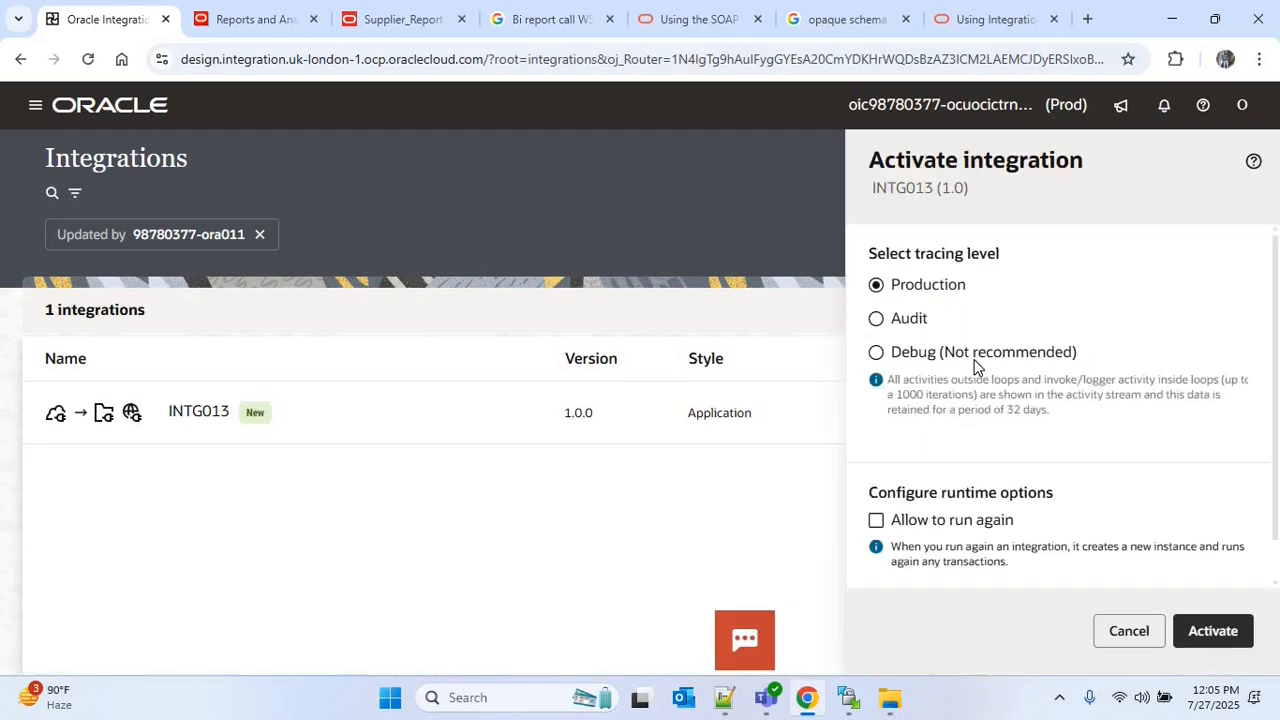
left_click(975, 354)
left_click(1208, 630)
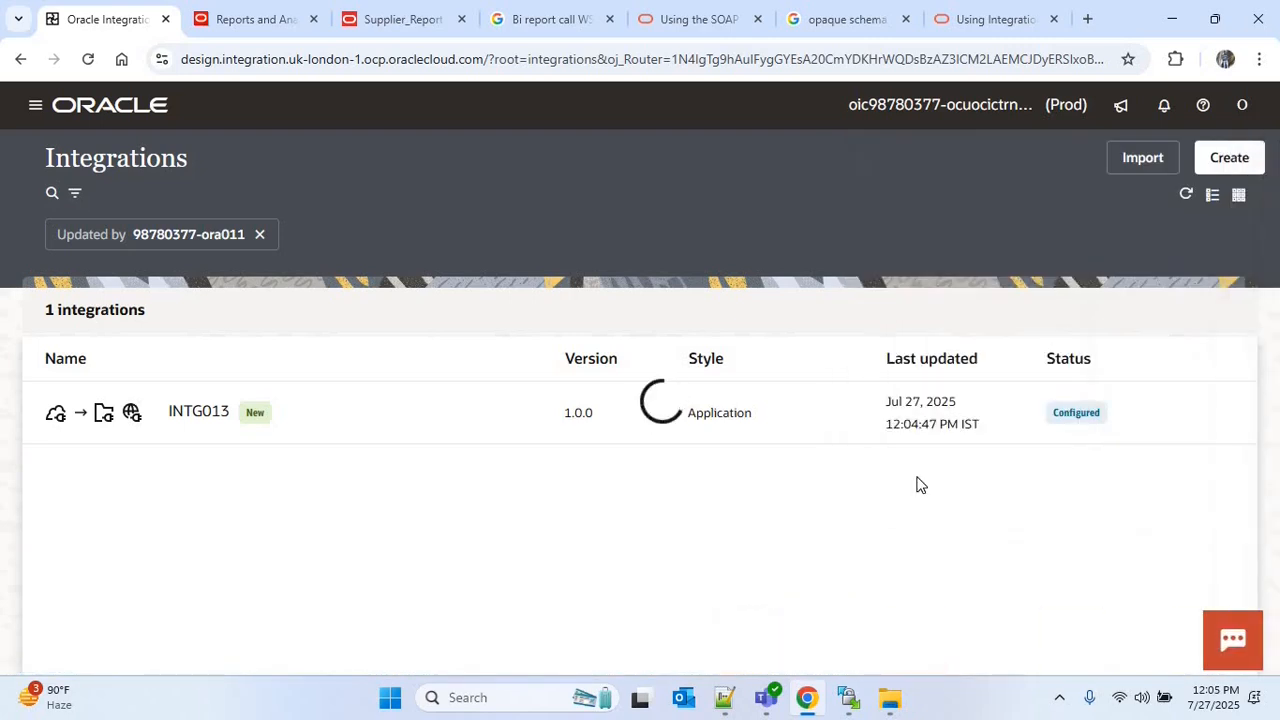
Open the INTG013 run page and set Report Format to "pdf" and Business Unit to "US1 Business Unit" in the request body
left_click(1160, 410)
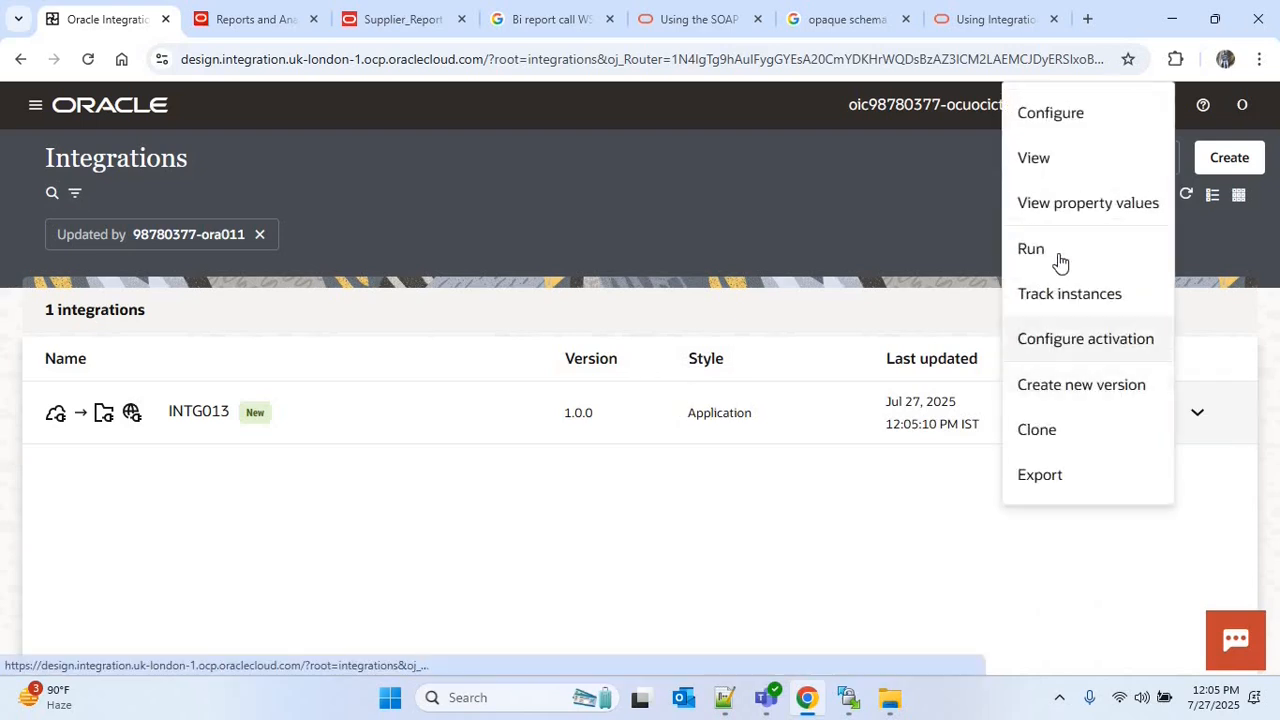
left_click(1031, 249)
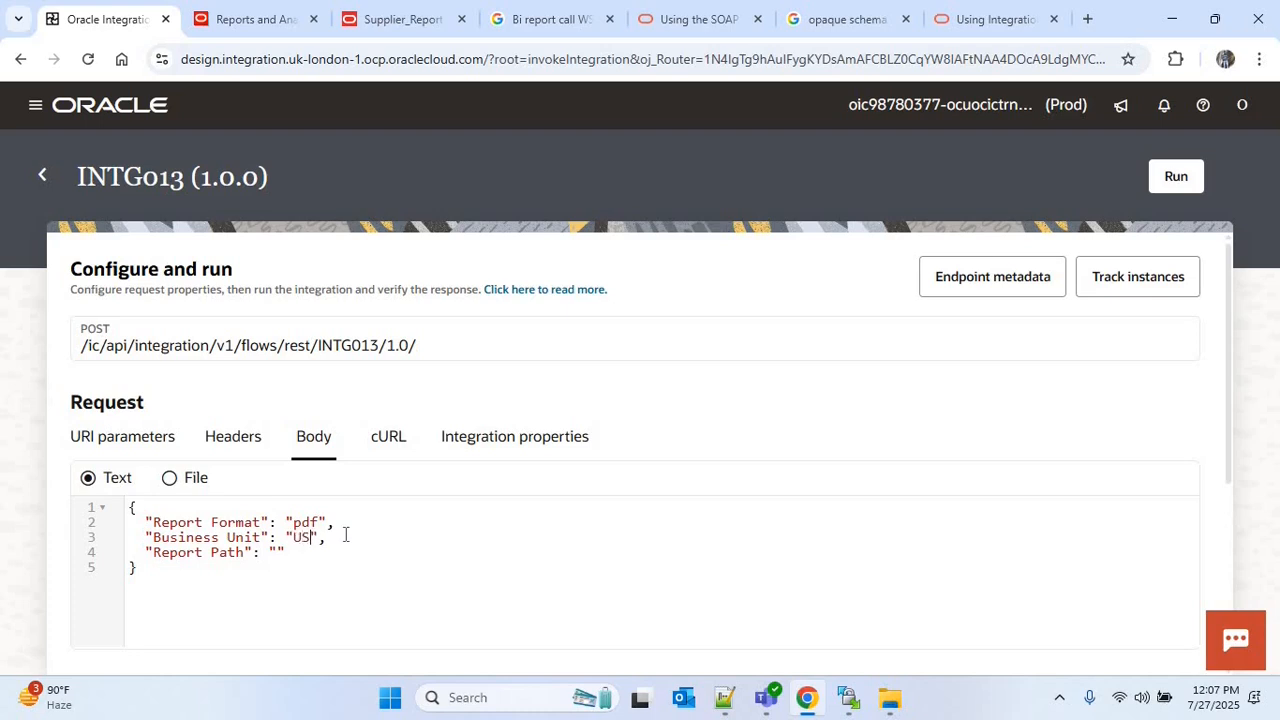
type("Business Unit")
Copy the remote folder path from WinSCP, set Report Path to "/home/user1/bip" in the request body, and run the integration
left_click(850, 697)
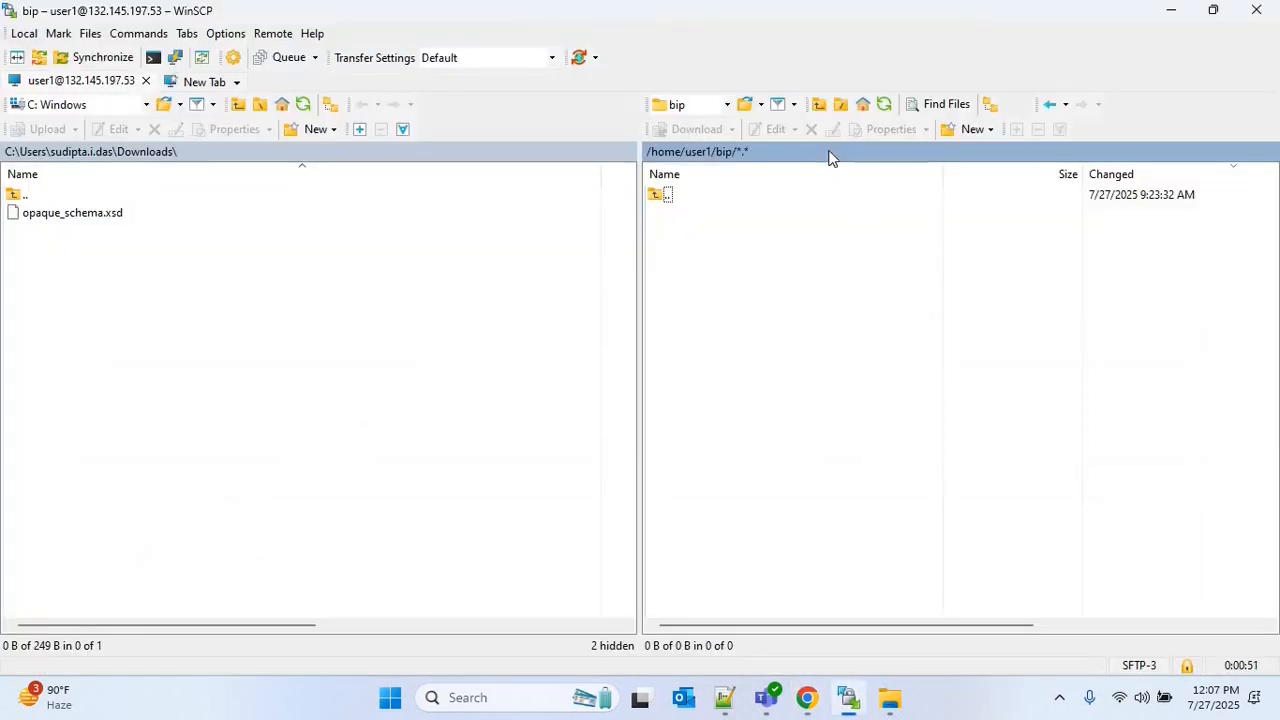
left_click(828, 157)
key("ctrl+c")
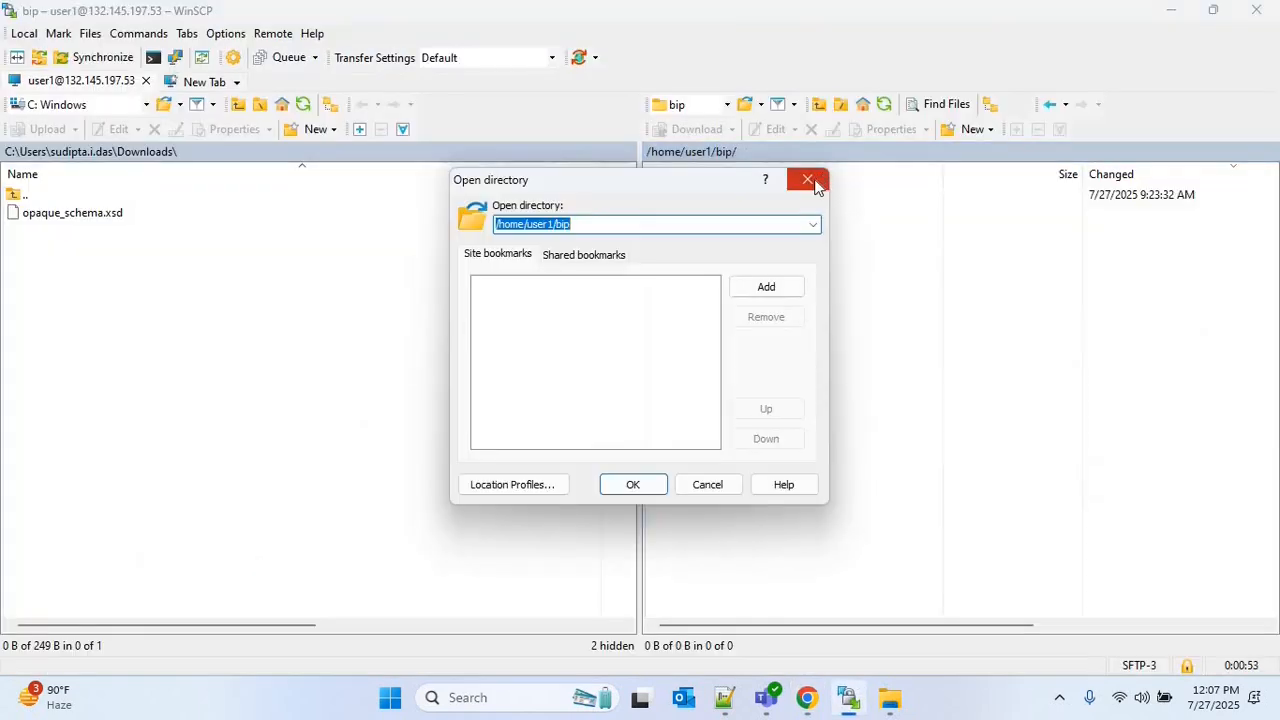
left_click(808, 180)
key("alt+Tab")
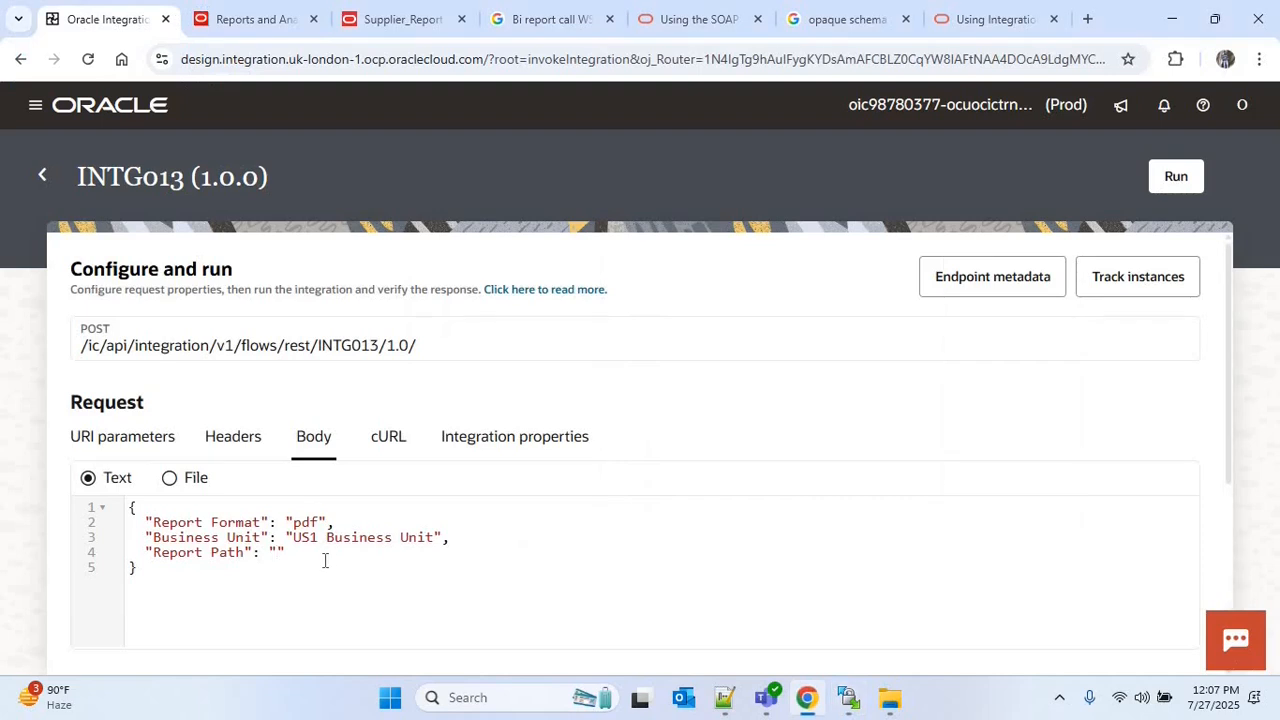
key("ctrl+v")
left_click(1175, 177)
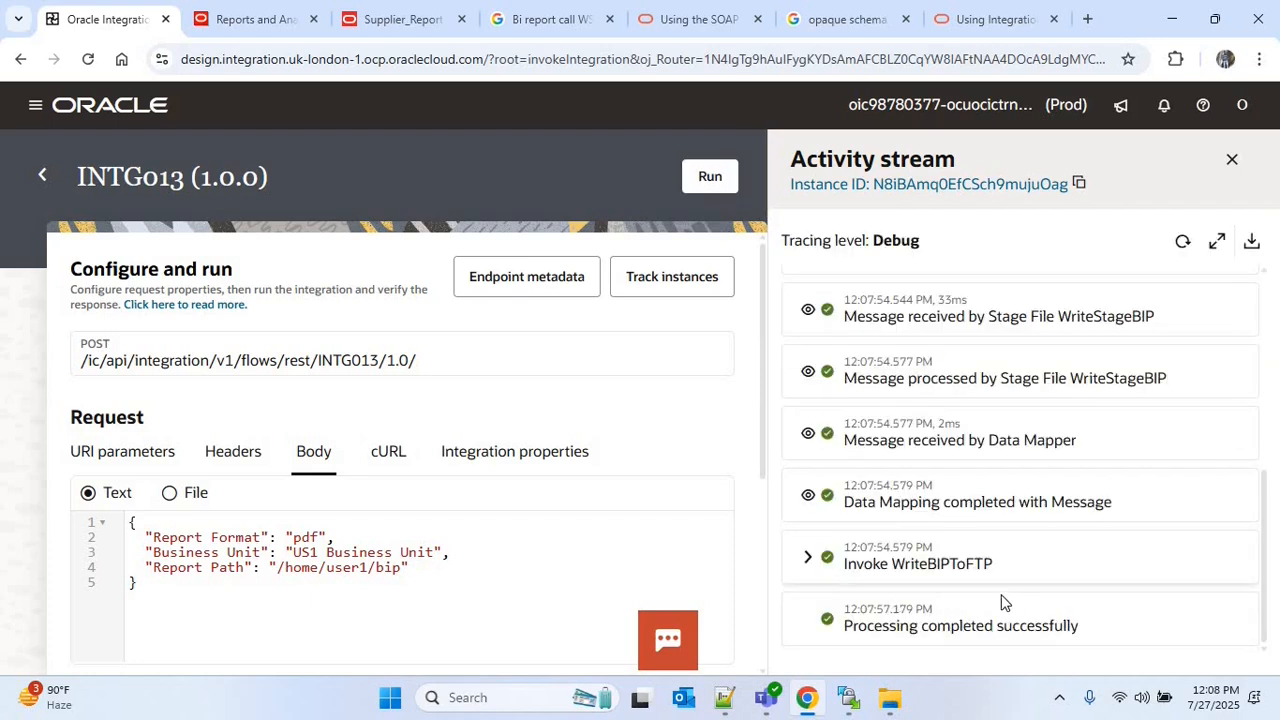
Switch to WinSCP and check the name of the report file written to the remote bip folder
left_click(857, 700)
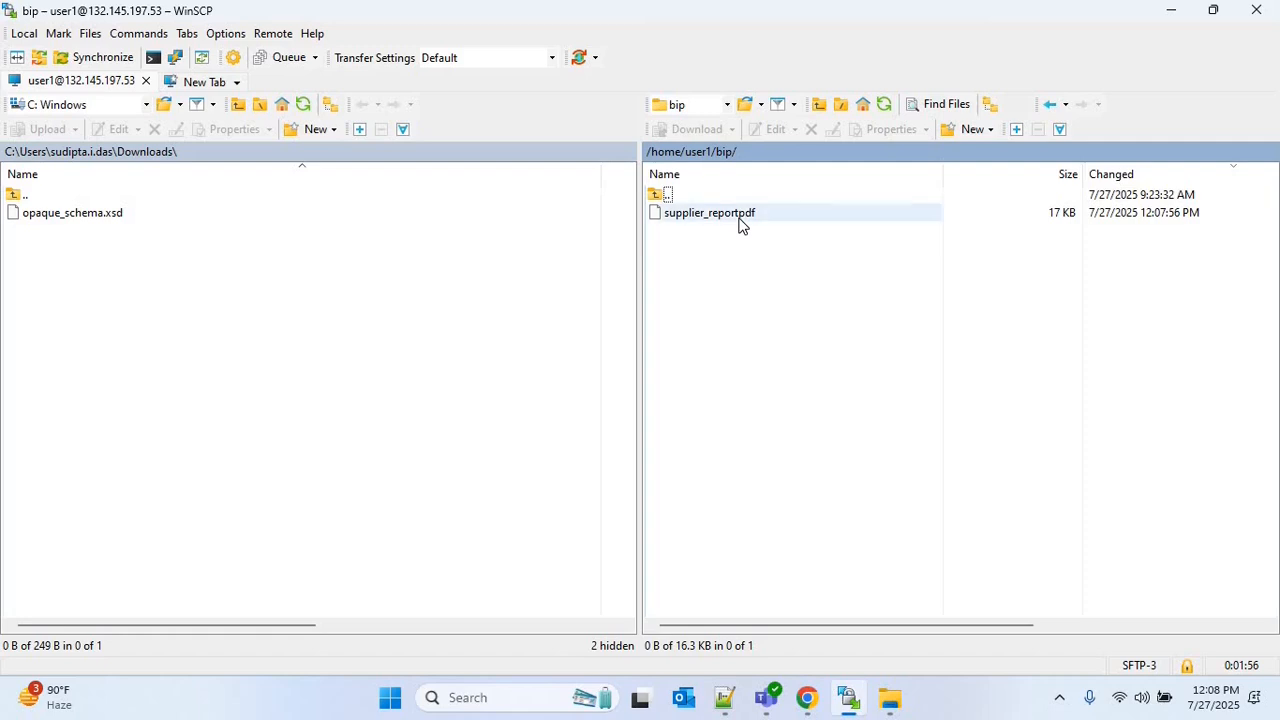
left_click(742, 218)
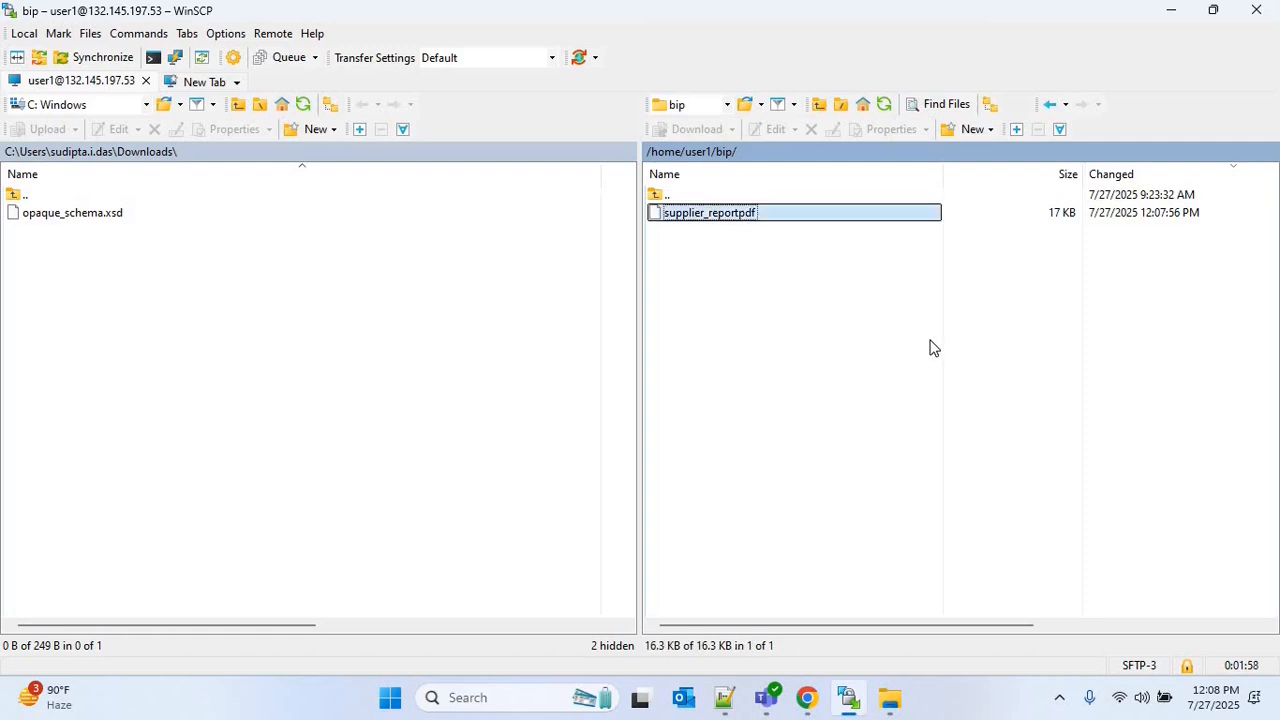
left_click(808, 698)
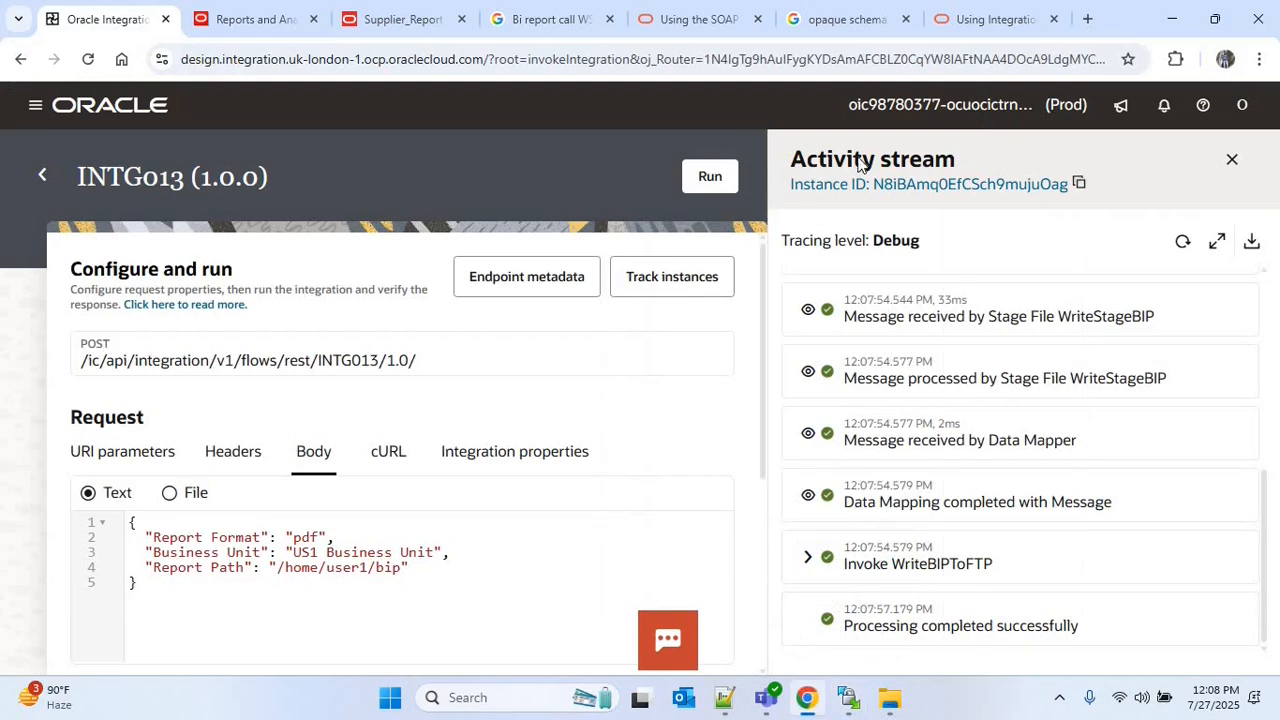
Close the activity stream, deactivate INTG013, and open its WriteBIPToFTP map for editing
left_click(1232, 160)
left_click(1114, 411)
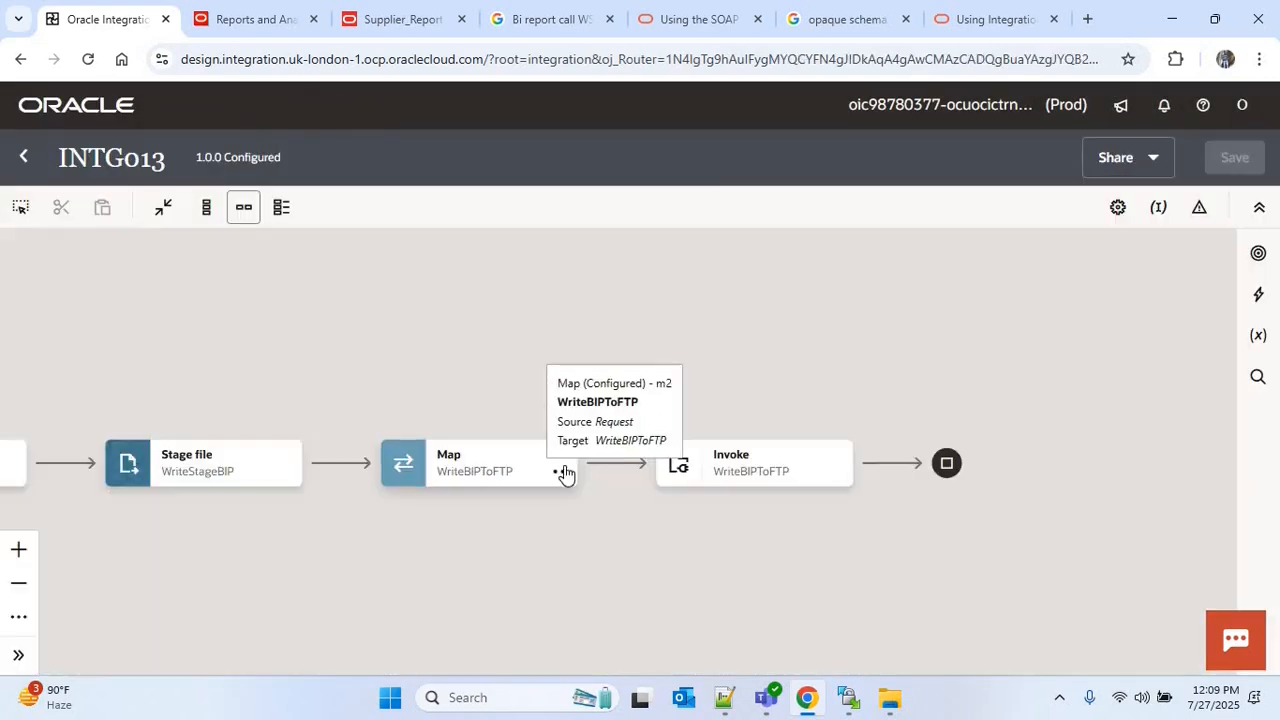
left_click(562, 471)
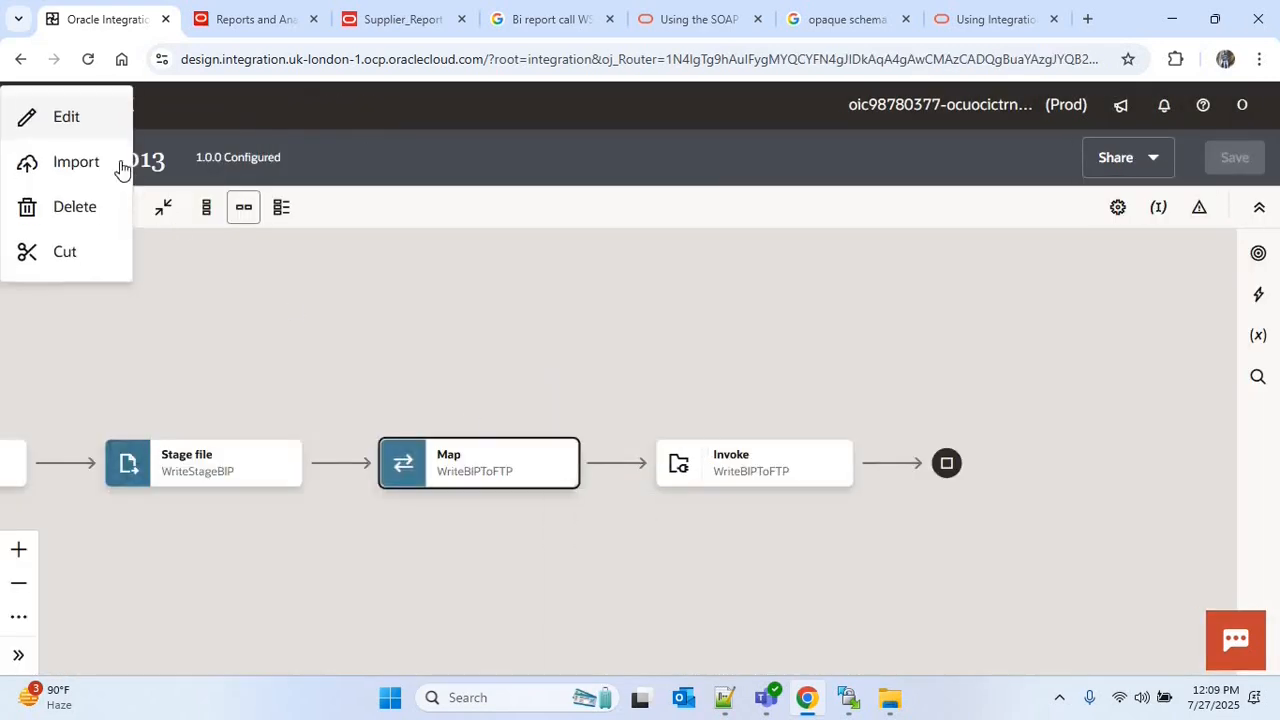
left_click(63, 122)
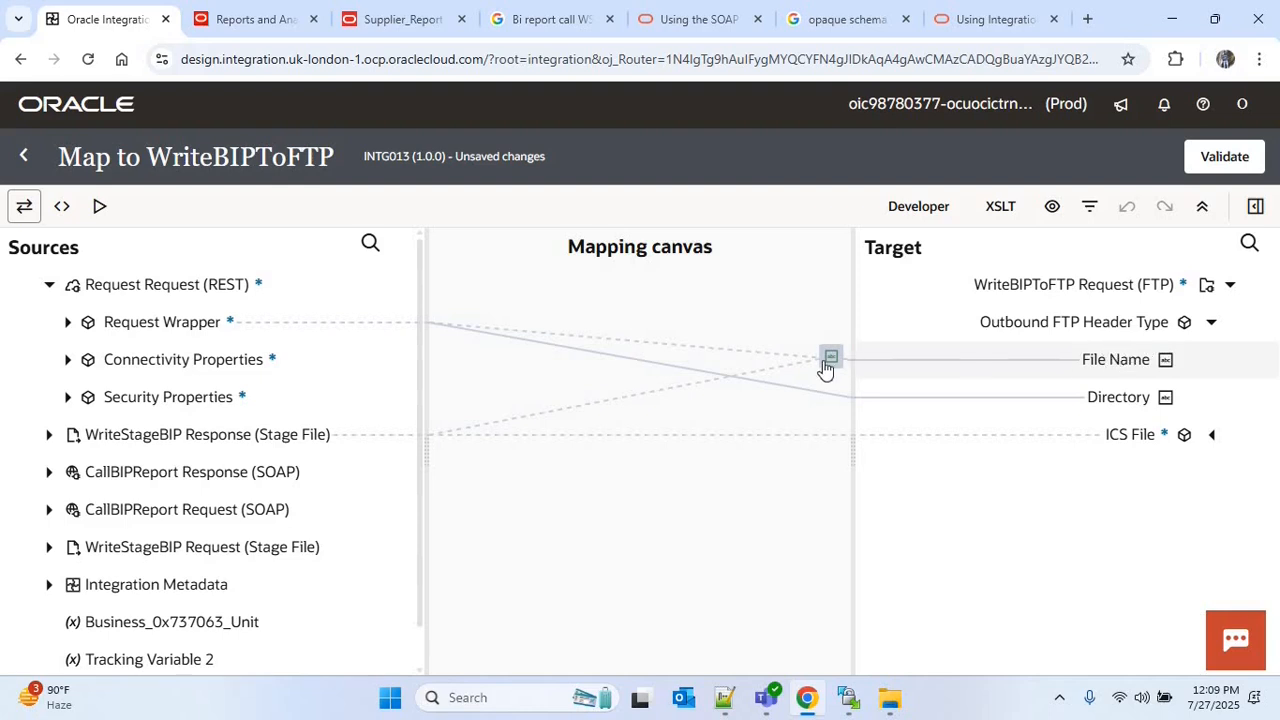
Insert "." between the filename and Report Format in the File Name concat expression, and save it
left_click(830, 360)
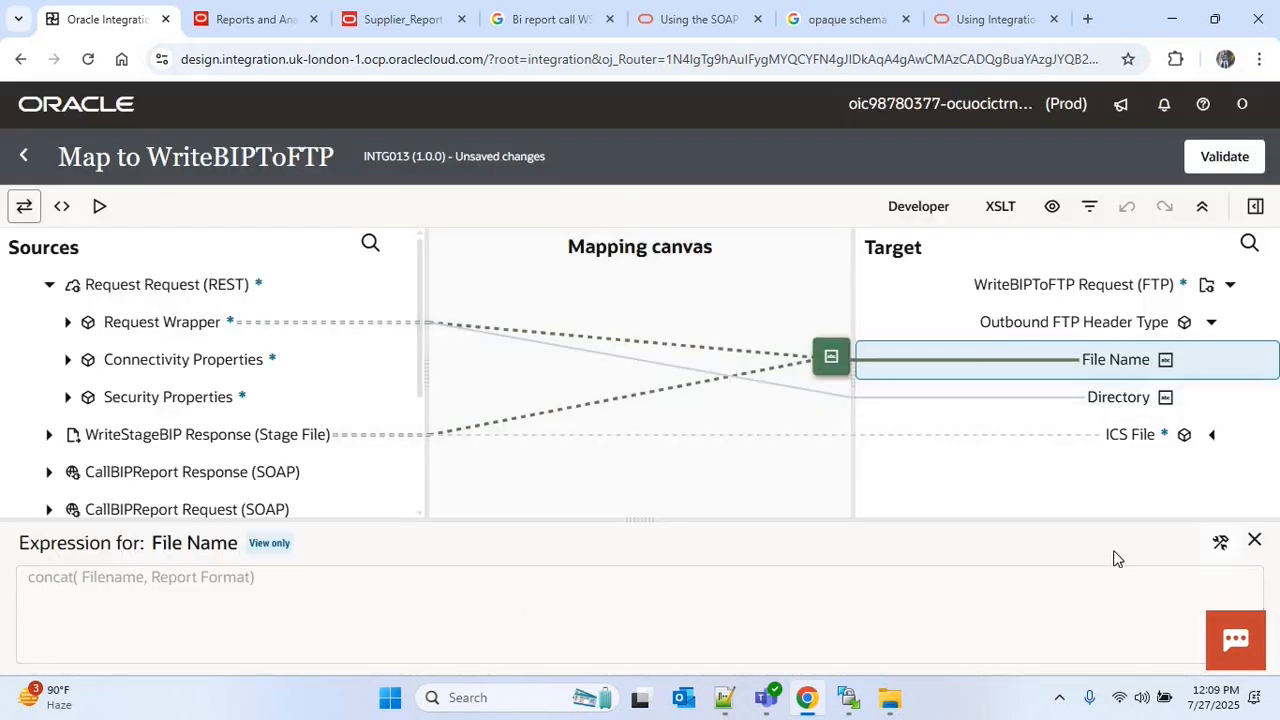
left_click(1220, 542)
left_click(884, 608)
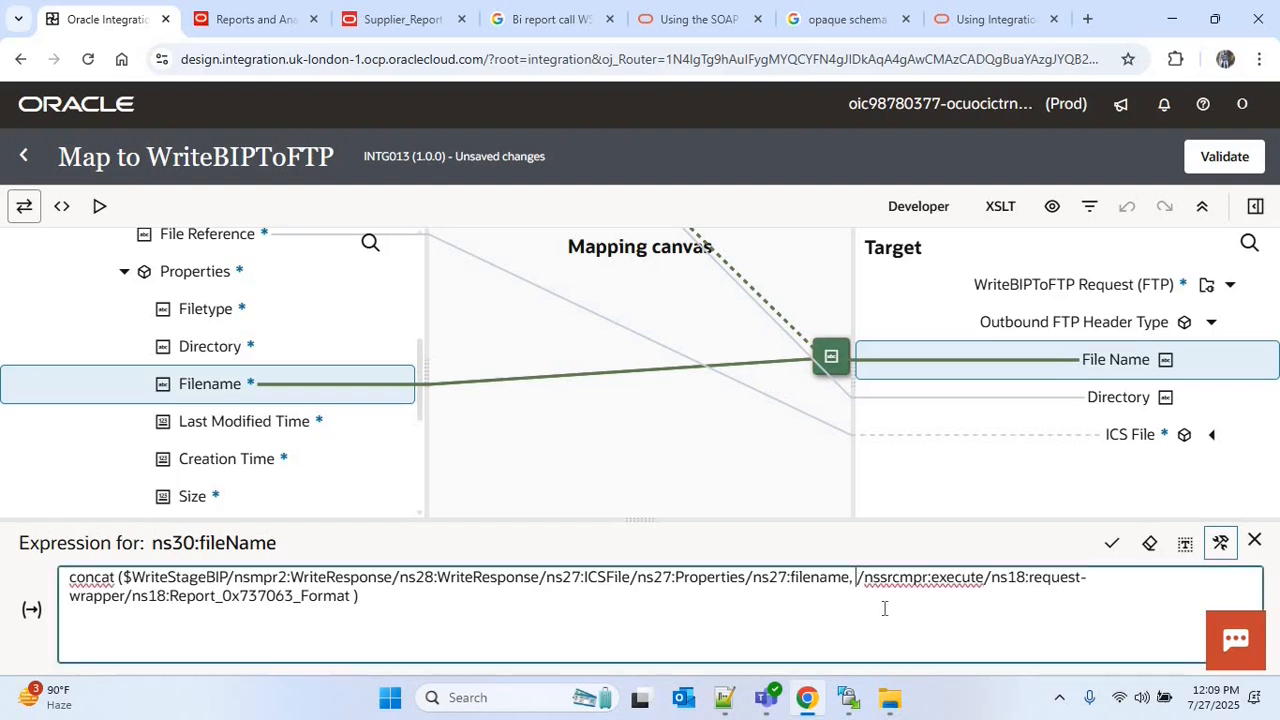
type("\"")
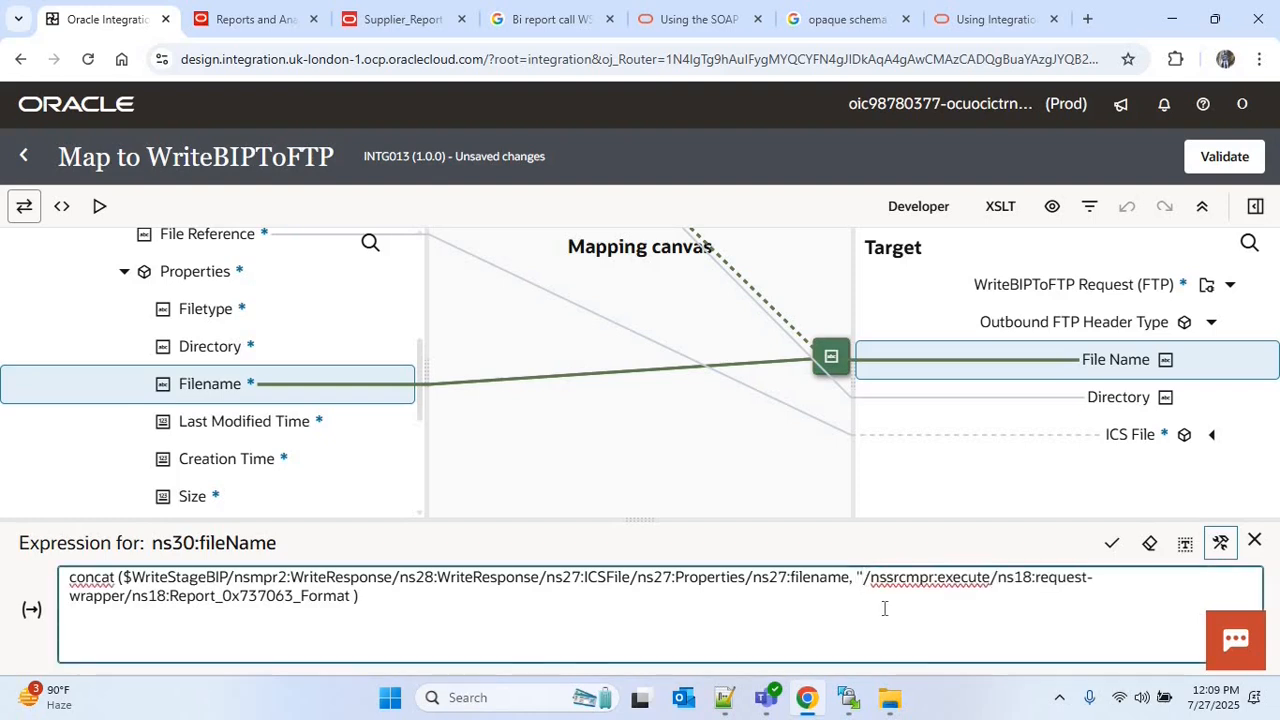
type("',")
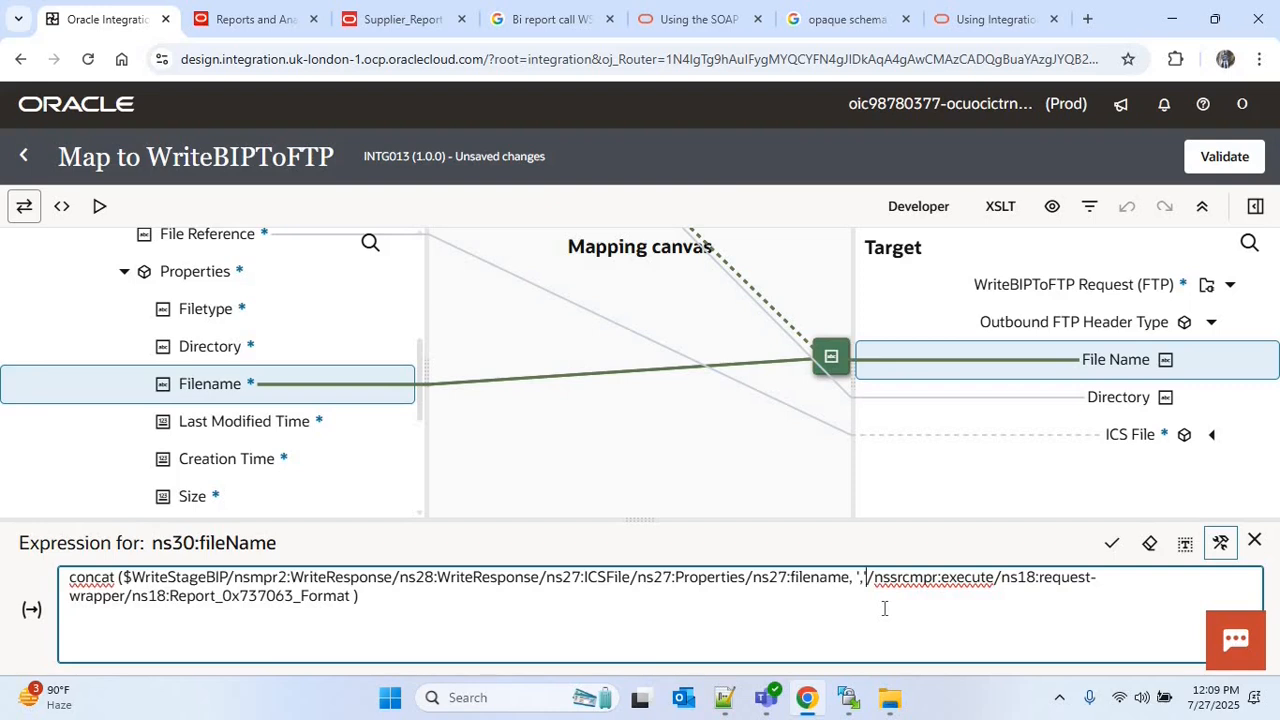
type("'")
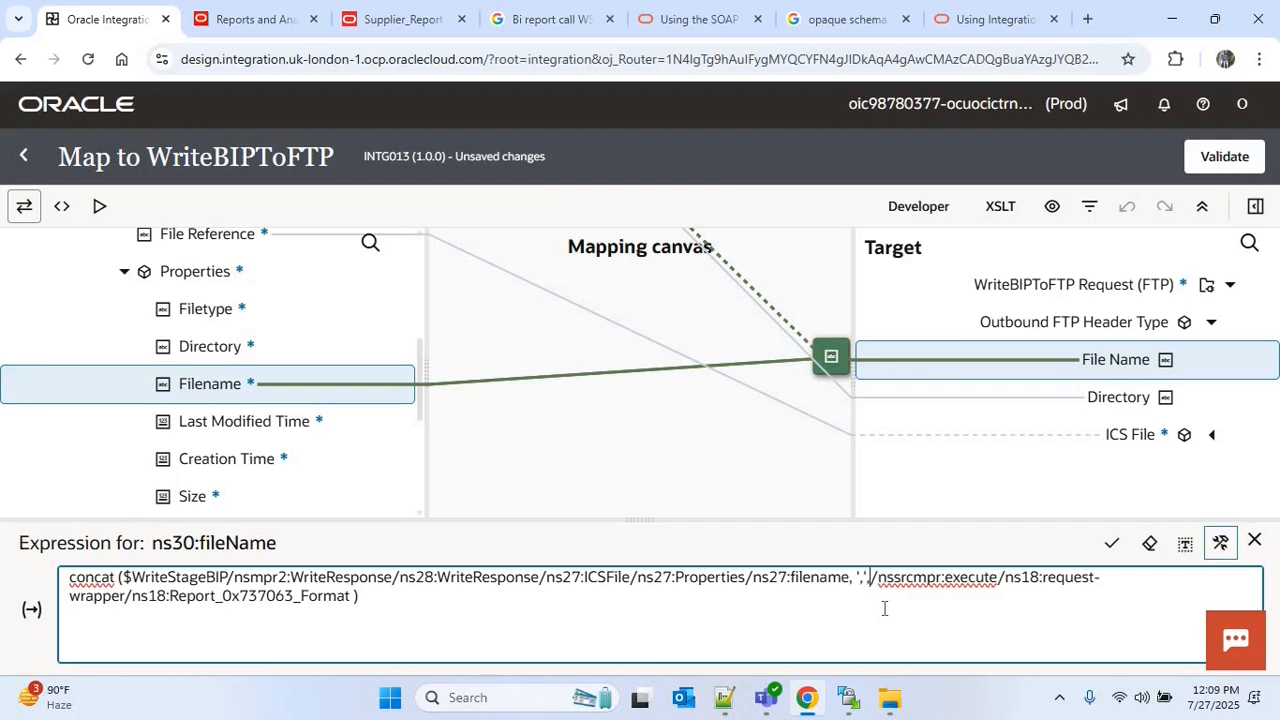
left_click(1112, 544)
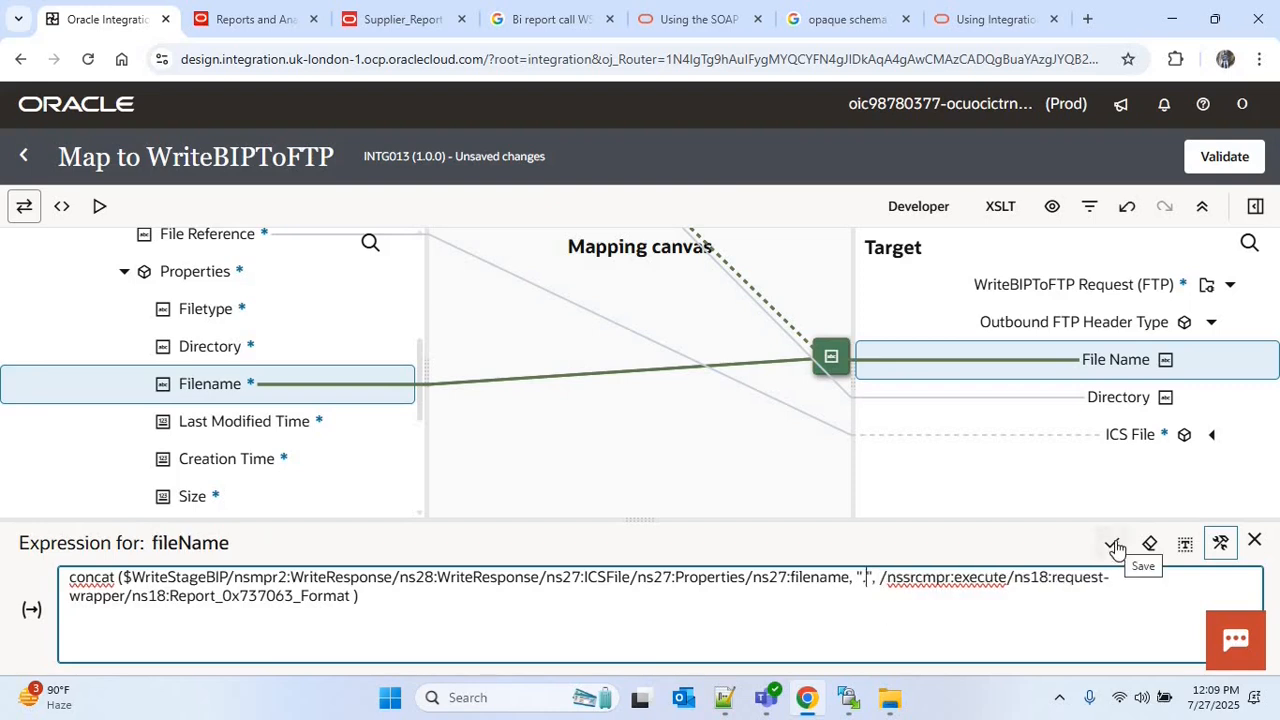
left_click(1115, 546)
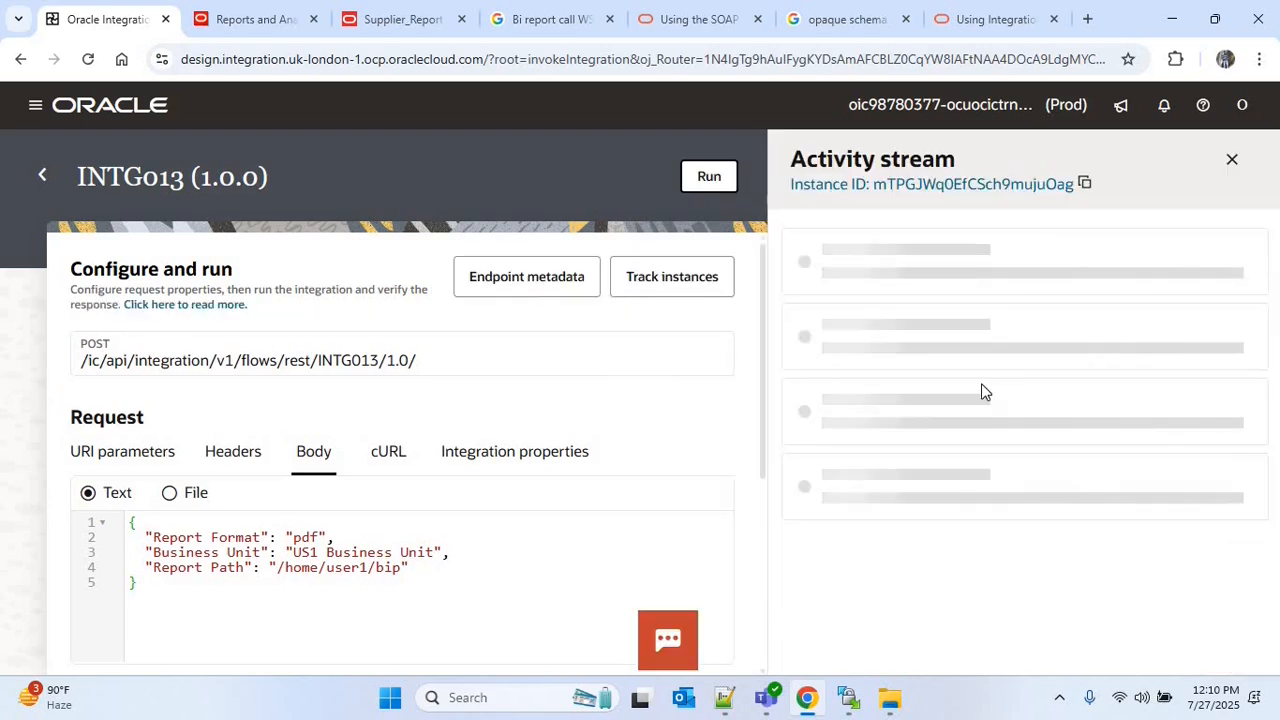
Switch to WinSCP, download supplier_report.pdf from the remote bip folder to the local Downloads folder, and open the file
left_click(848, 697)
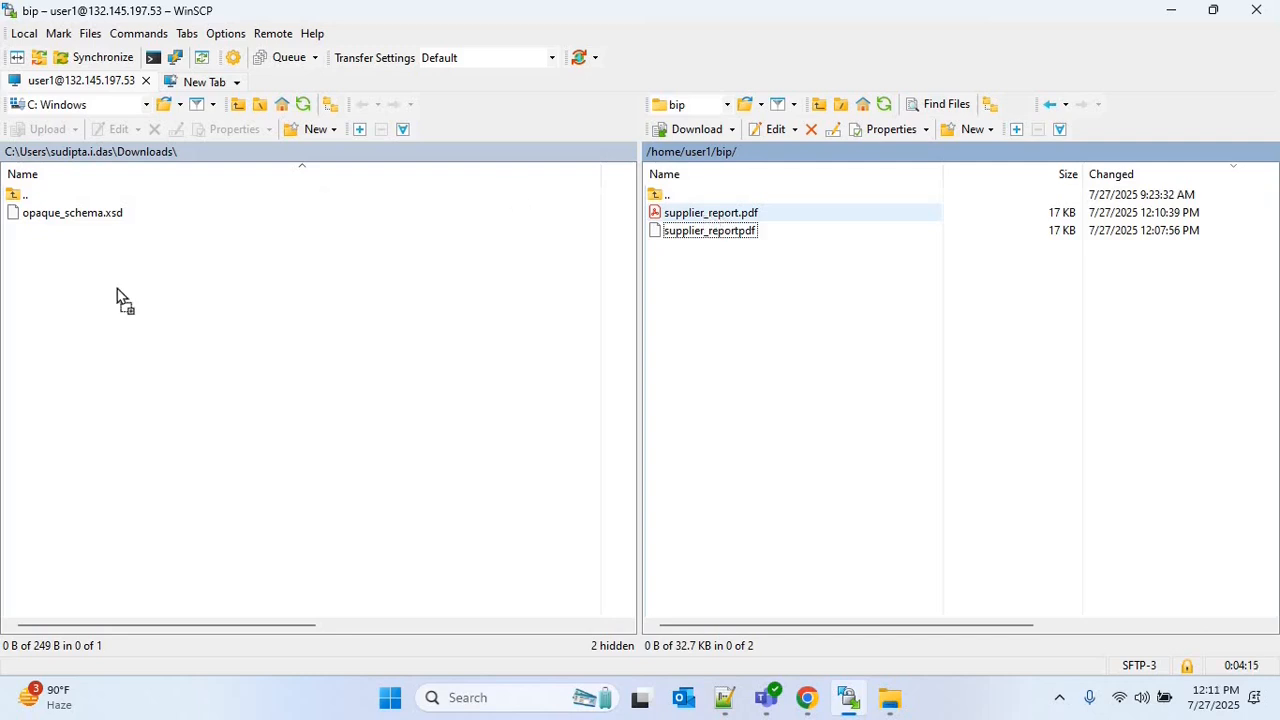
left_click_drag(117, 289, 108, 299)
left_click_drag(705, 213, 142, 298)
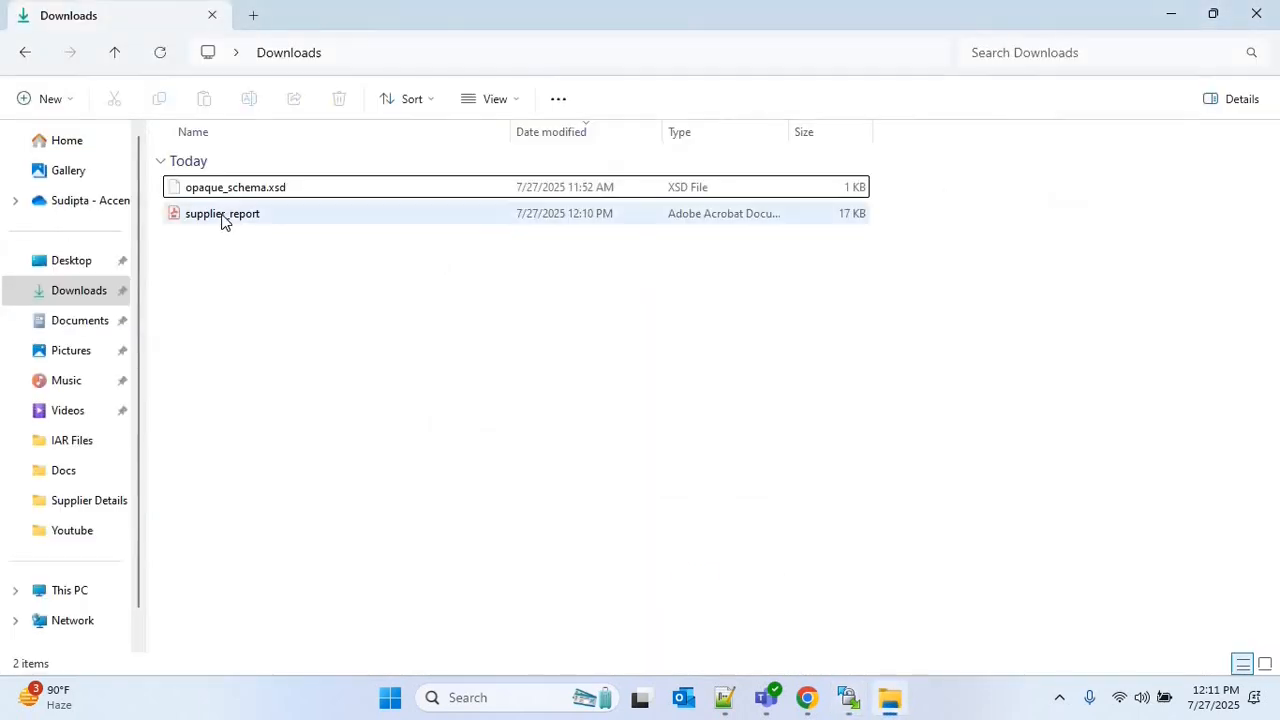
double_click(222, 213)
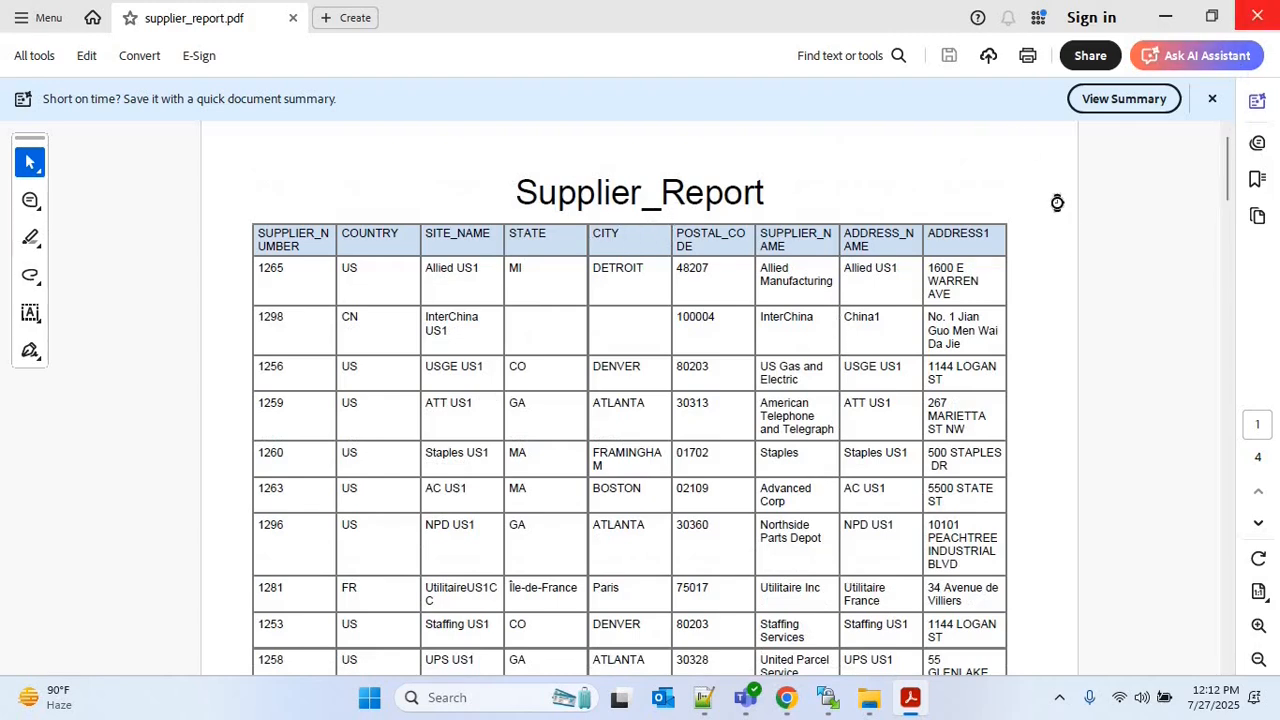
Set Report Format to "csv" in the INTG013 request body, run the integration, and review the end of the activity stream
double_click(306, 523)
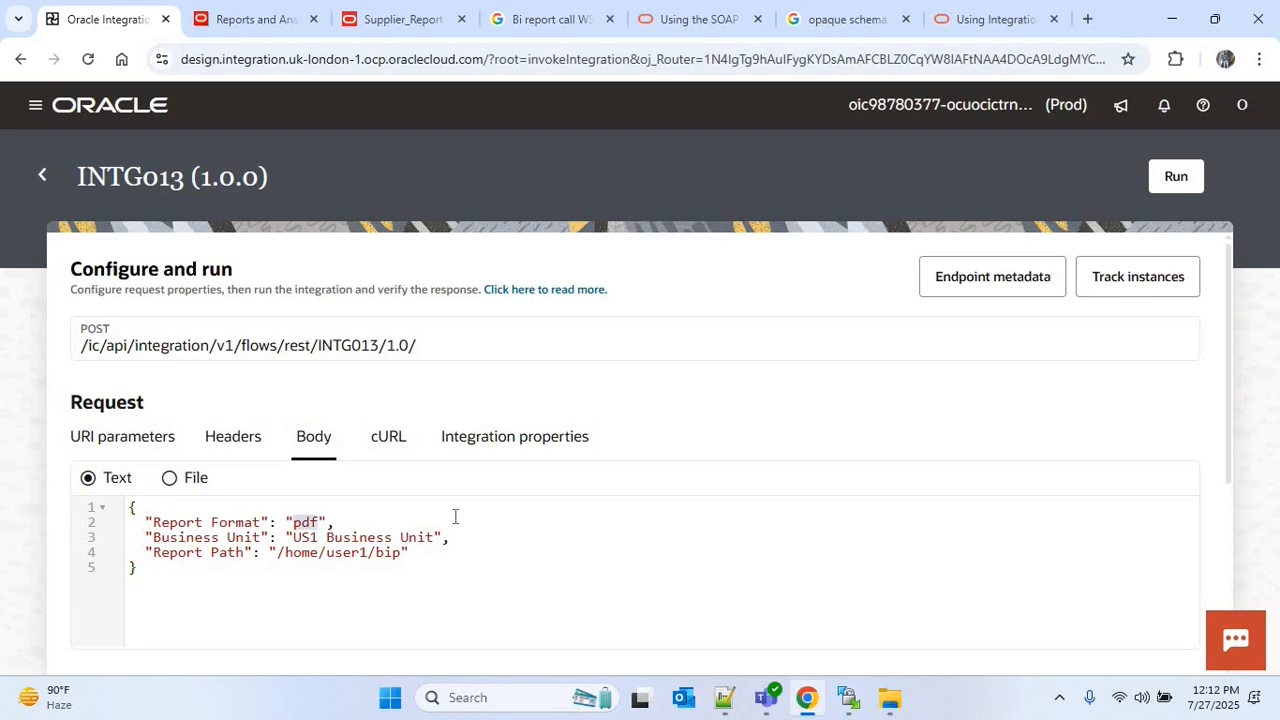
type("csv")
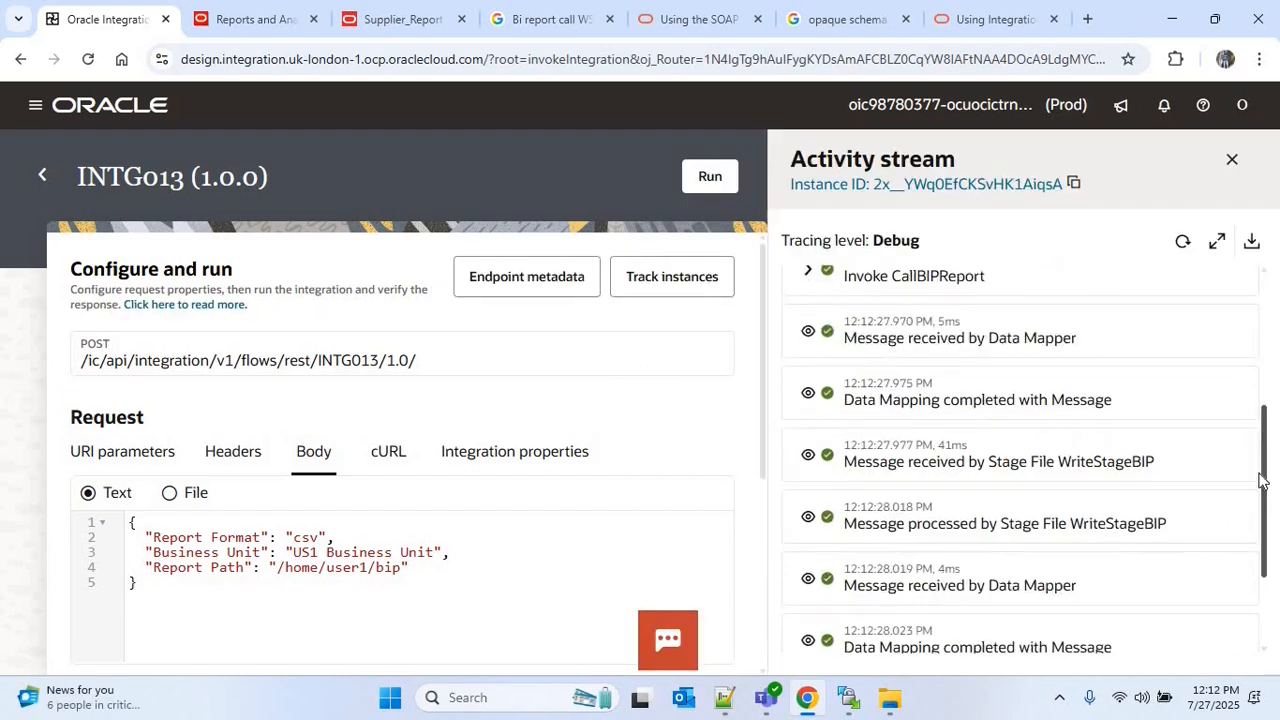
left_click_drag(1260, 475, 1259, 594)
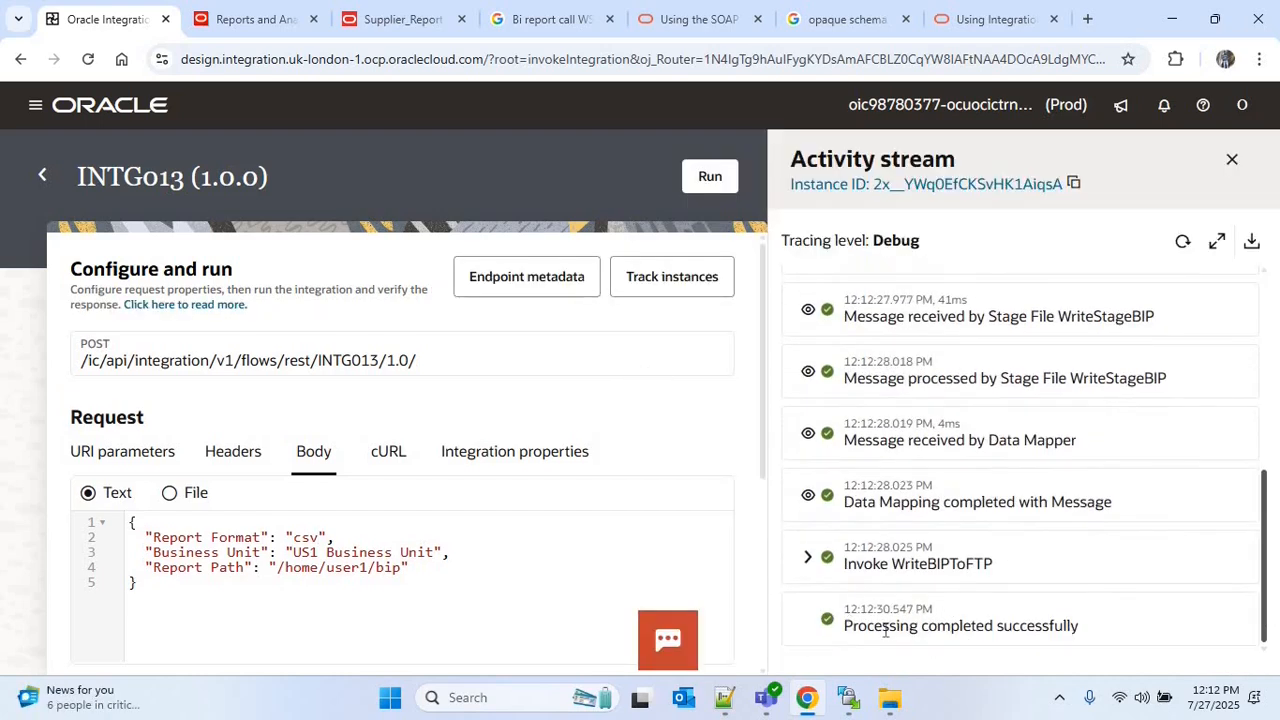
Refresh the remote bip folder in WinSCP, download supplier_report.csv to the local Downloads folder, and switch to File Explorer
left_click(848, 697)
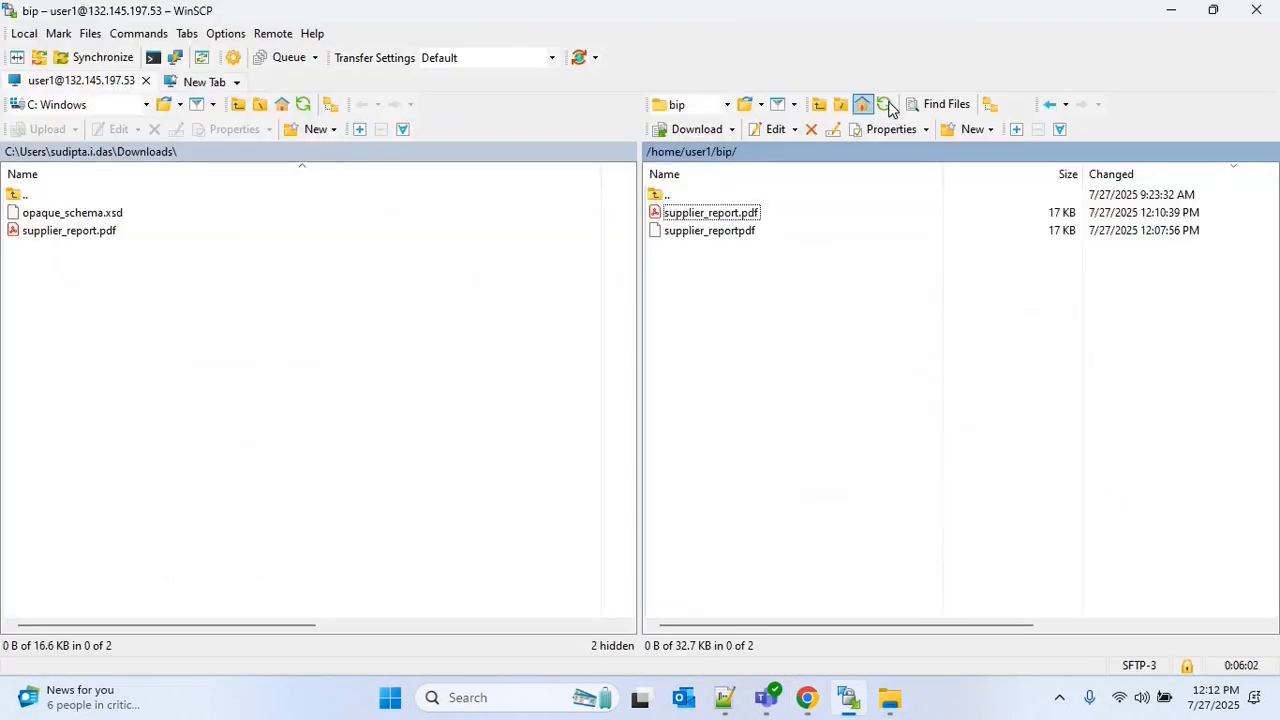
left_click(885, 106)
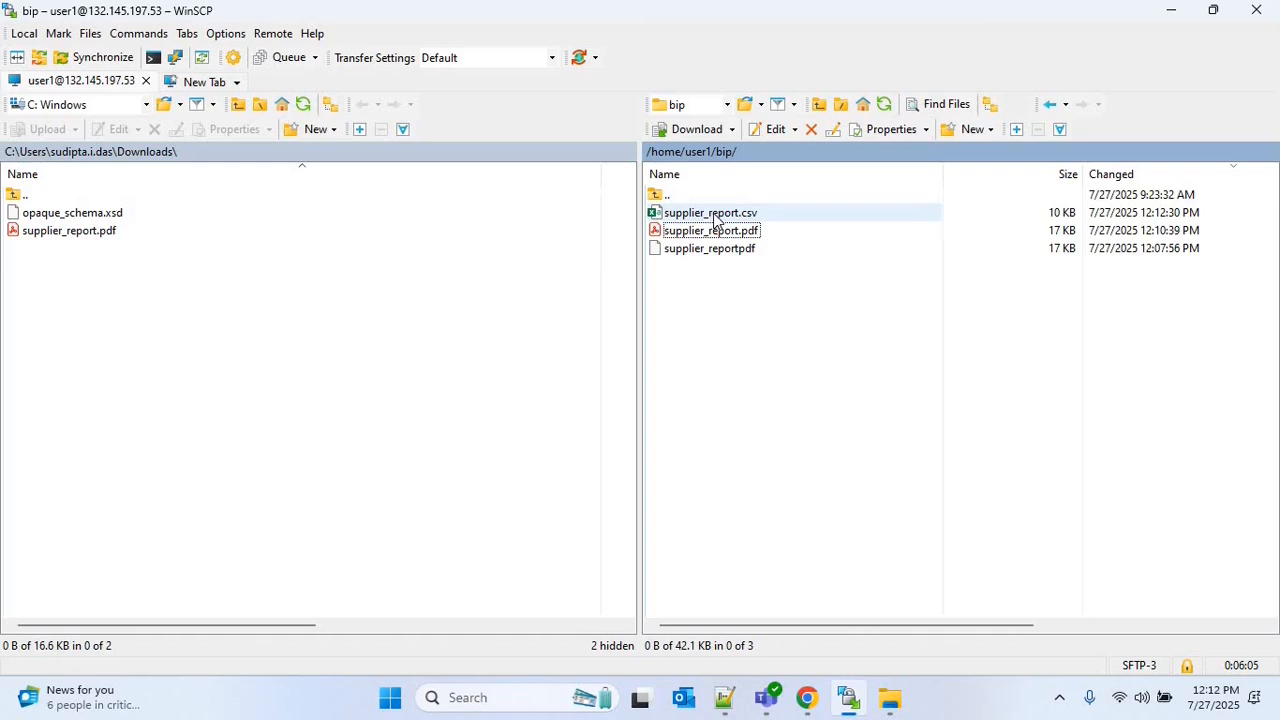
left_click(715, 215)
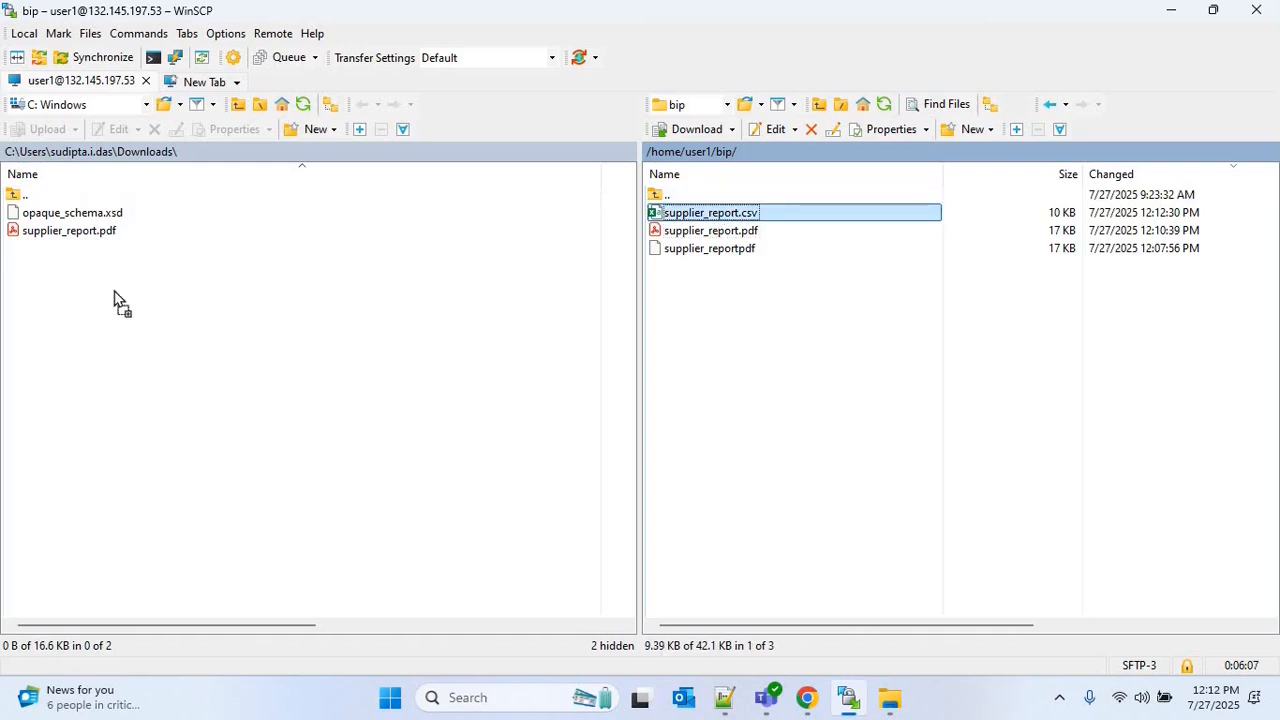
key("F5")
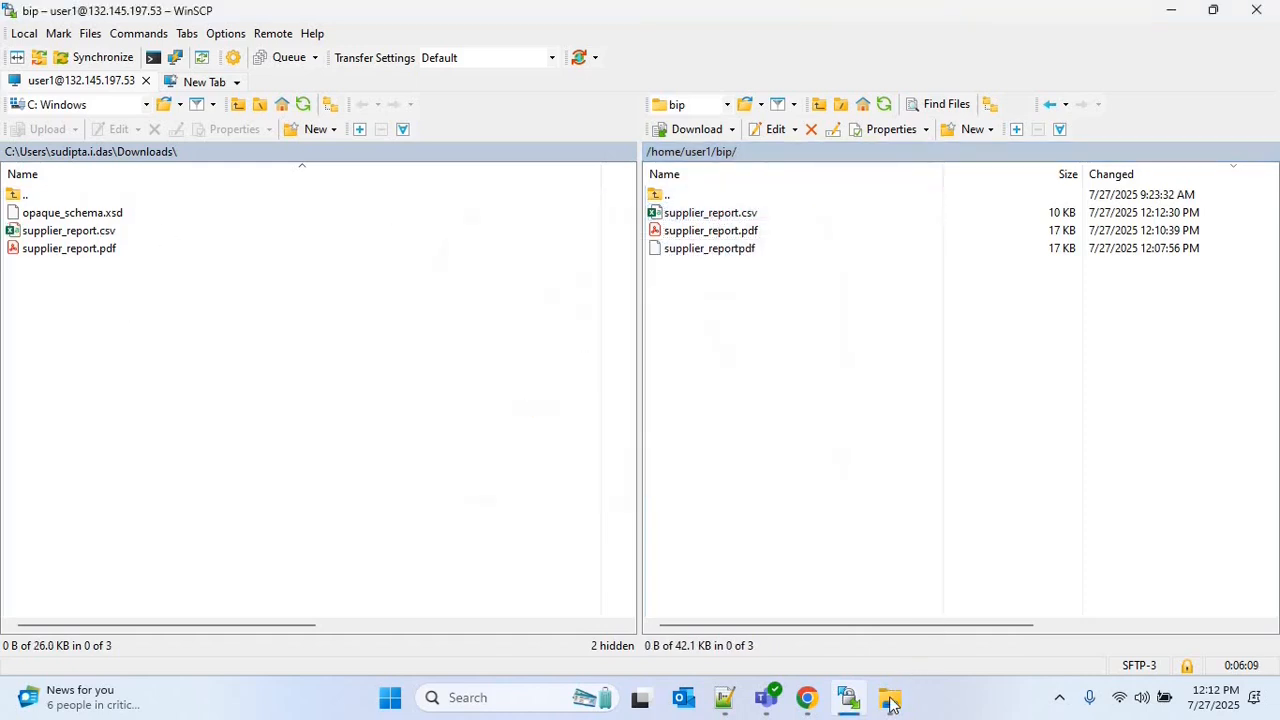
left_click(888, 697)
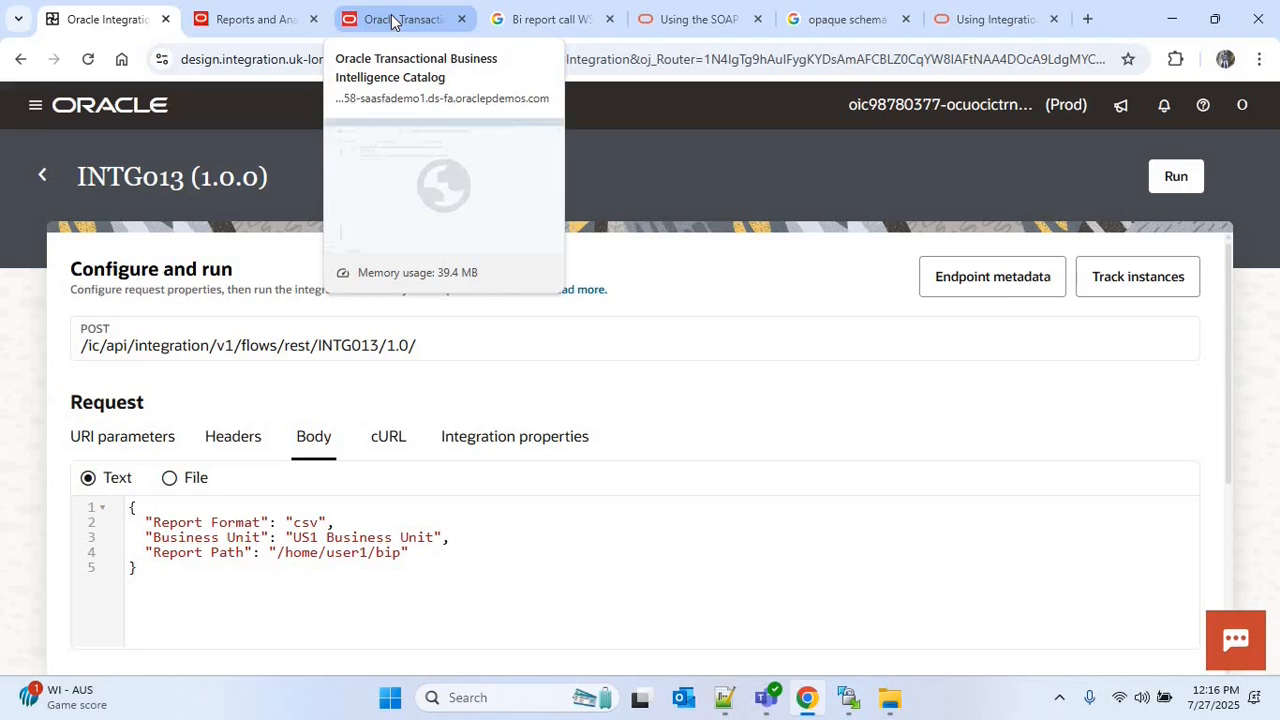
Open Supplier_Report for editing in the BI catalog, examine its layout's enabled output formats in list view, and return to the INTG013 run page
left_click(430, 28)
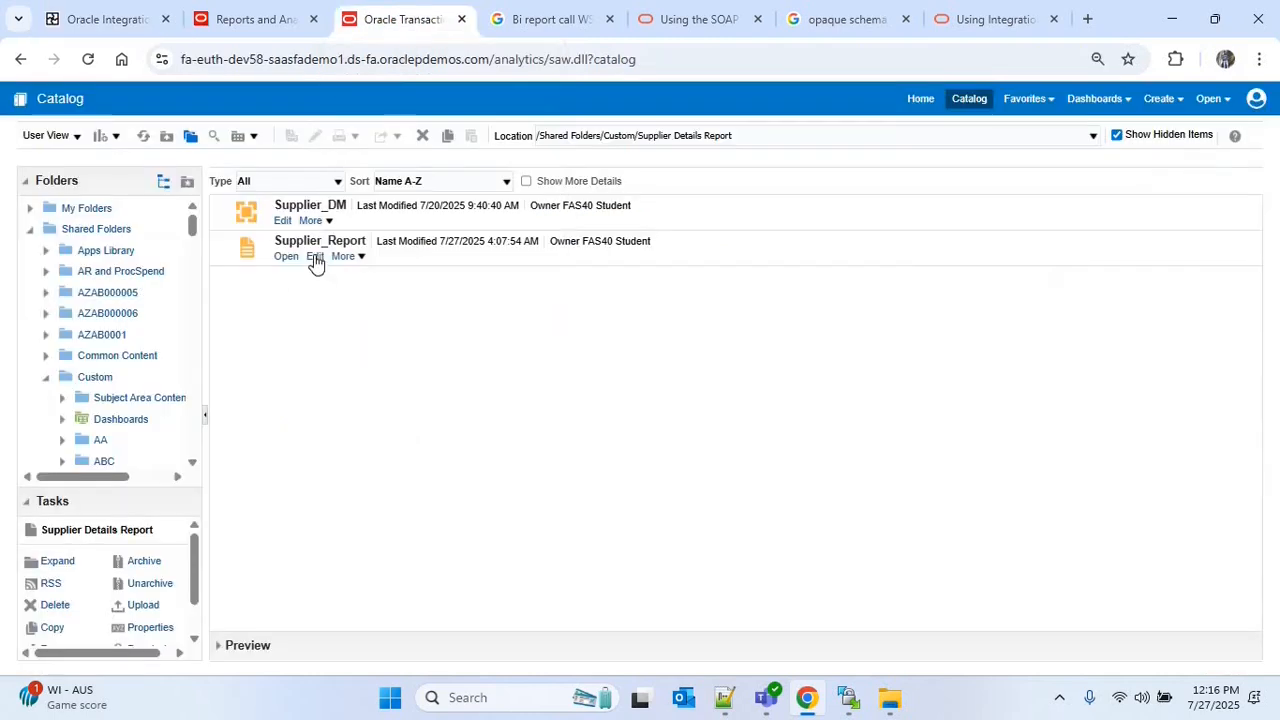
left_click(315, 257)
left_click(1198, 178)
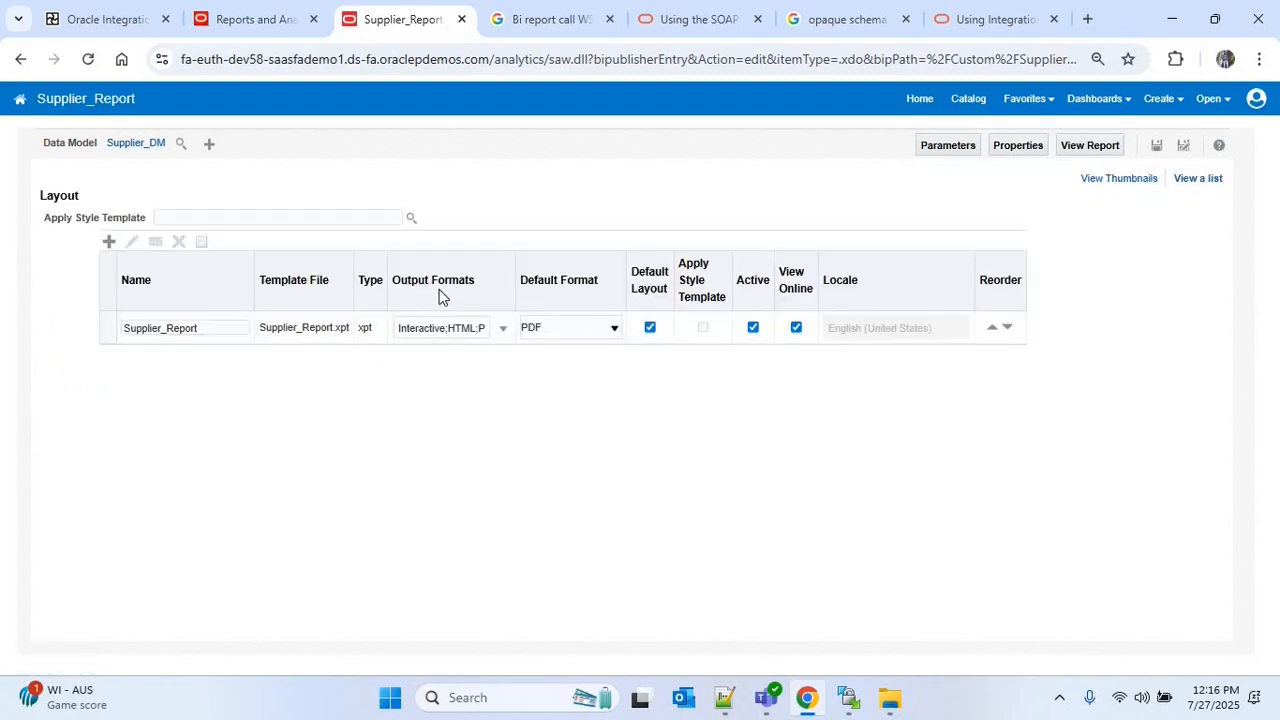
left_click(478, 332)
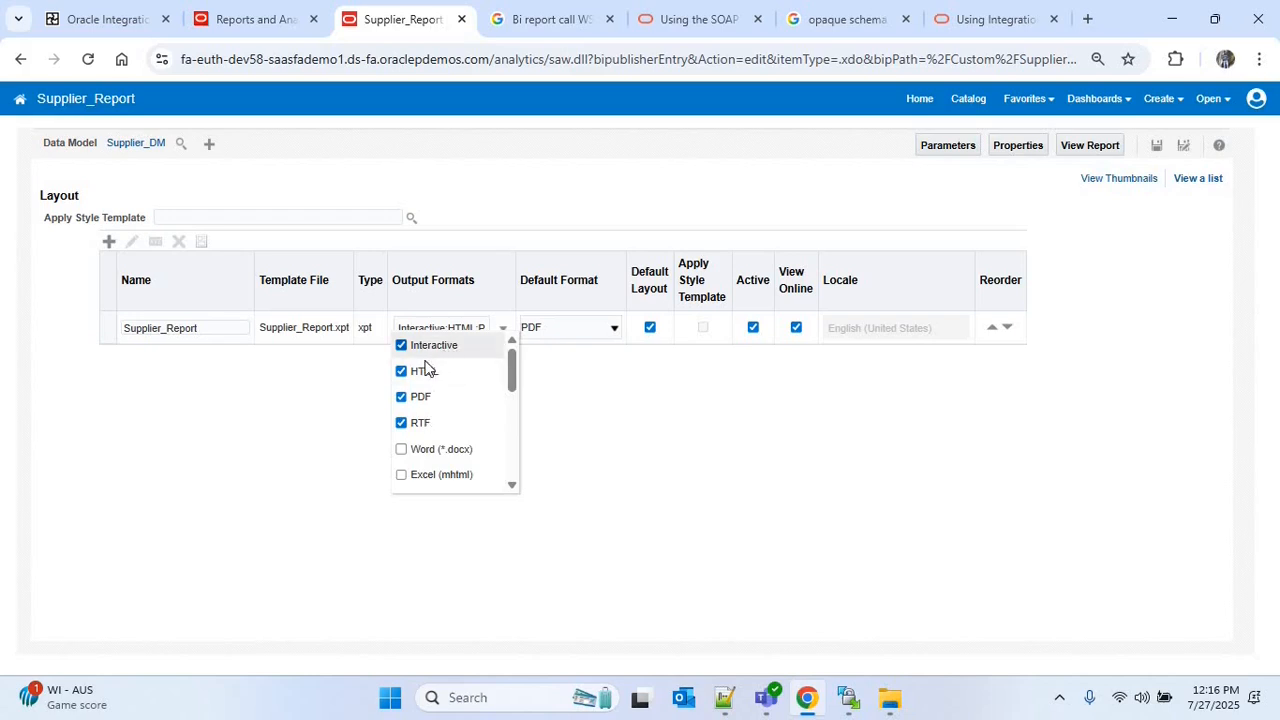
left_click(84, 12)
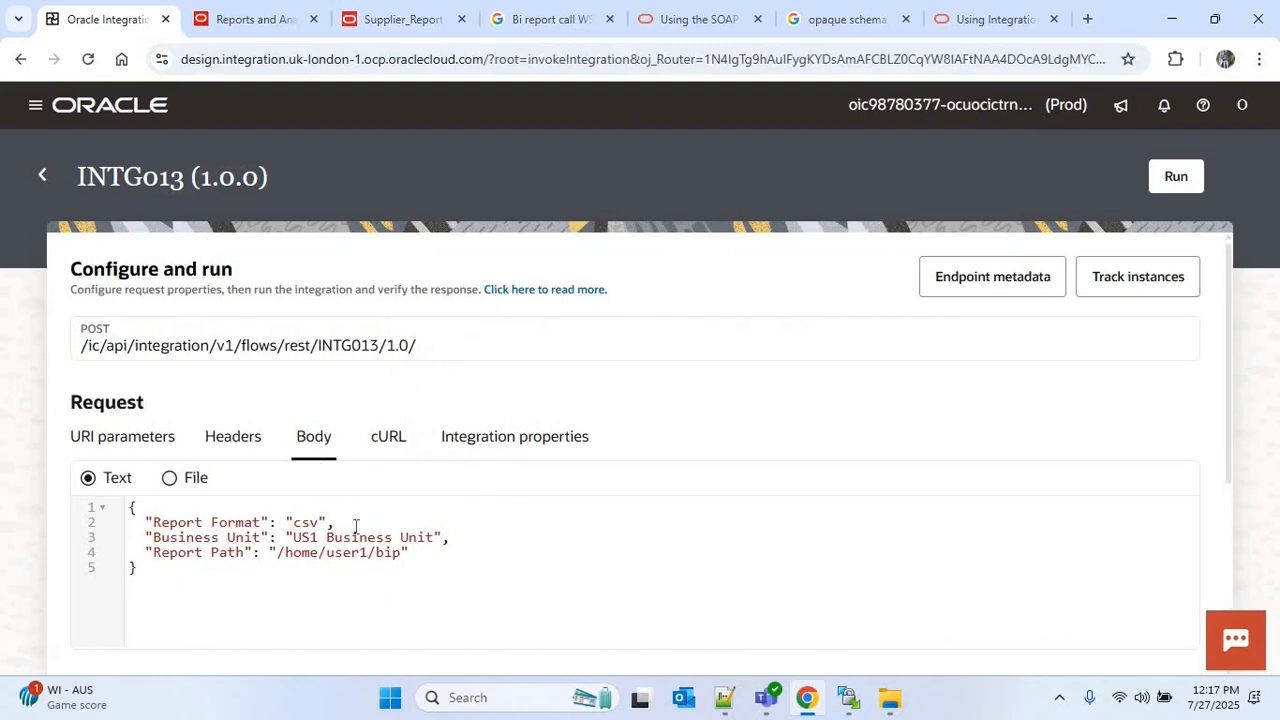